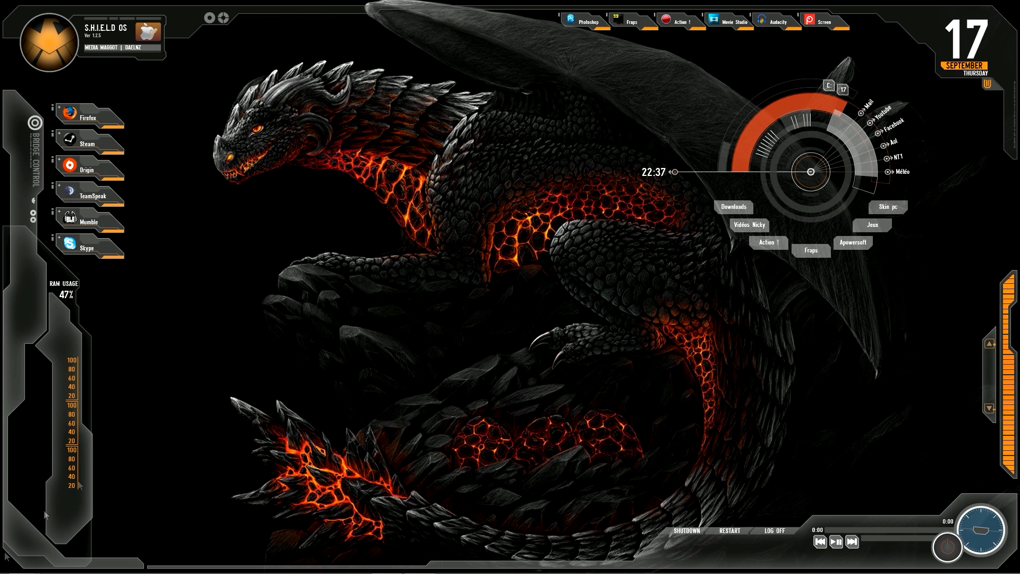
Uninstall Rainmeter from the installed programs, including all personal settings and files, and close the programs window.
right_click(6, 569)
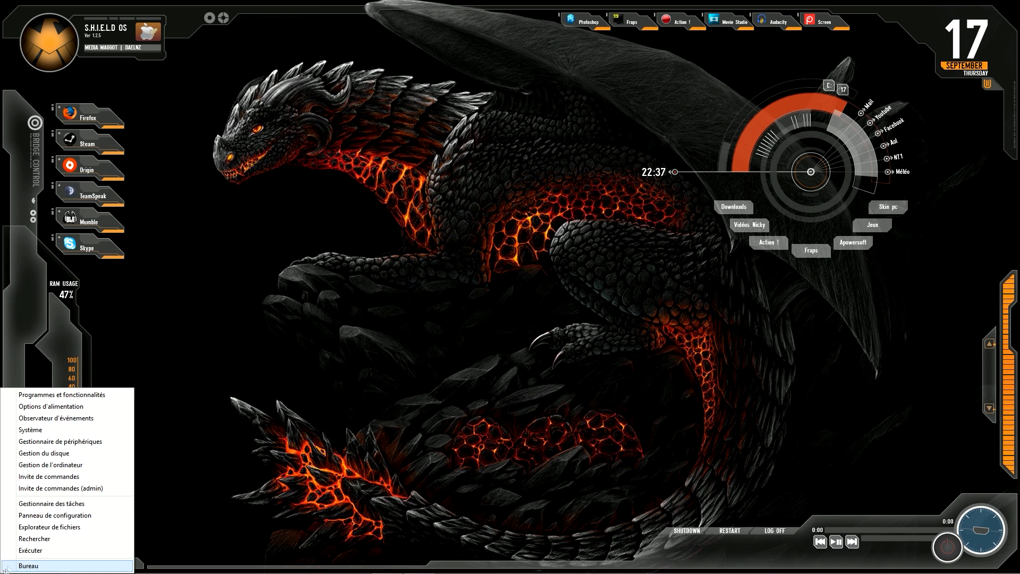
click(62, 395)
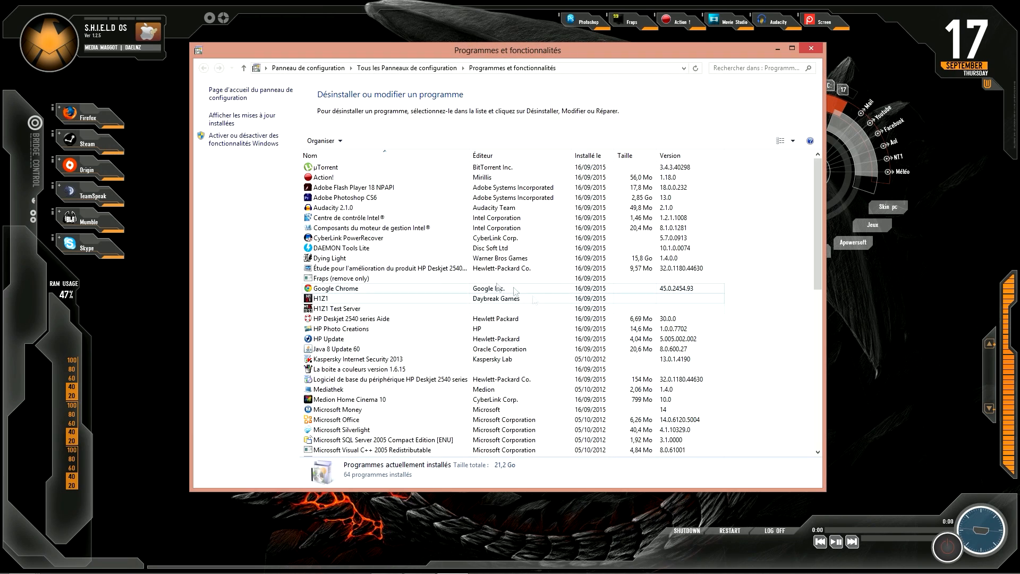
scroll(390, 379, down, 10)
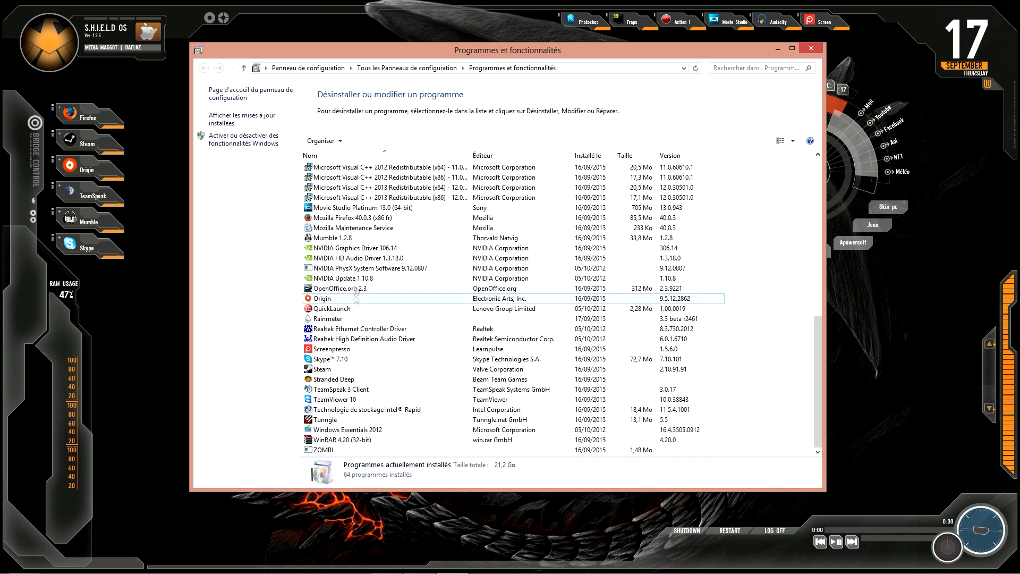
click(338, 319)
double_click(338, 319)
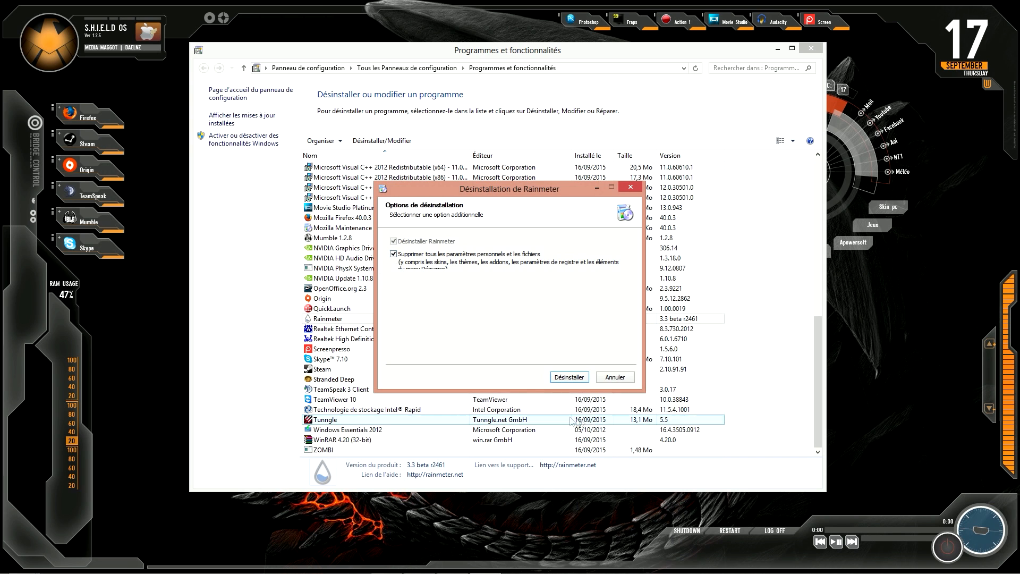
click(569, 377)
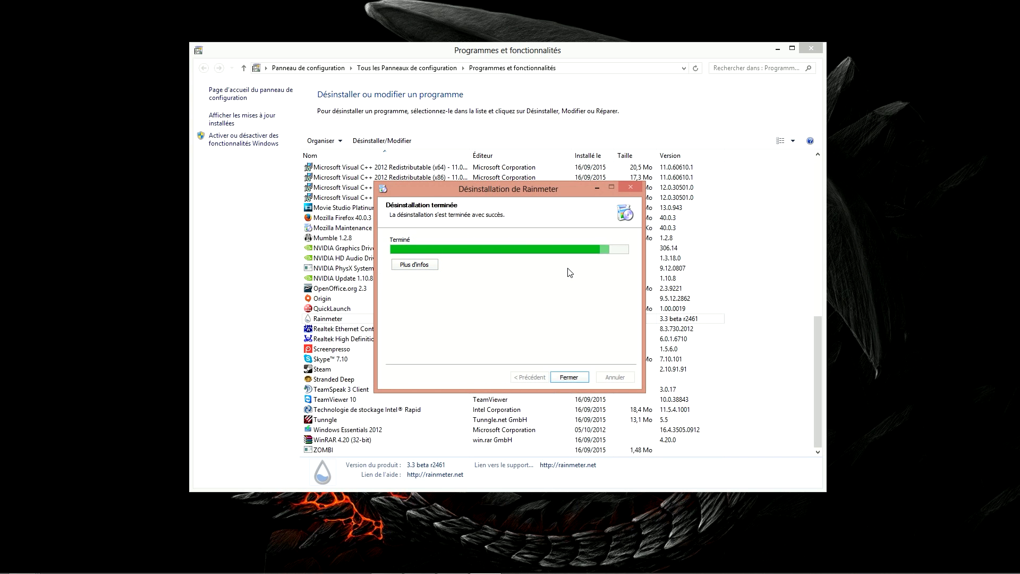
click(569, 379)
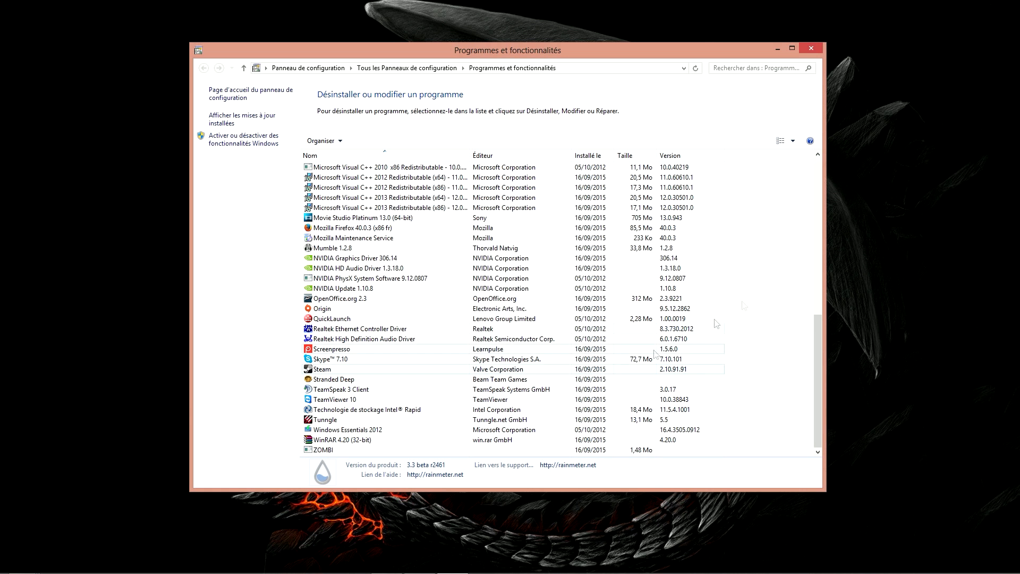
click(811, 51)
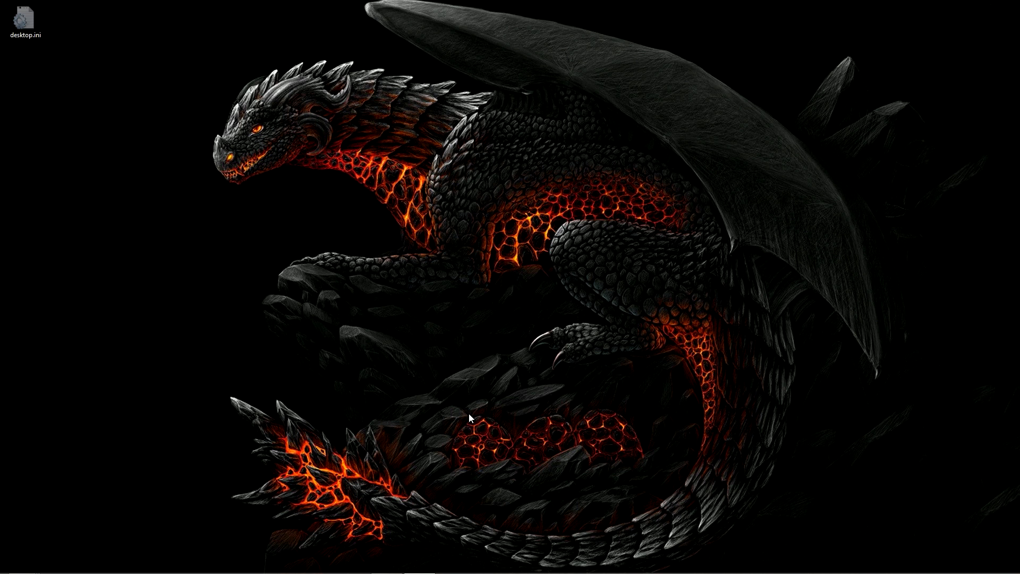
Review the taskbar's automatic hiding option in its properties and accept the settings with the option enabled.
mouse_move(576, 572)
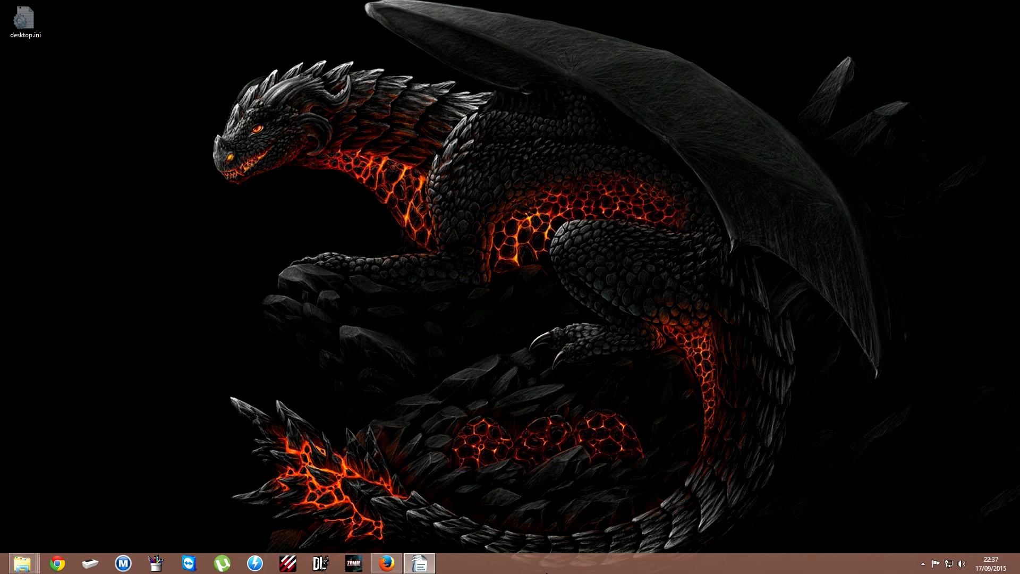
right_click(573, 569)
click(590, 560)
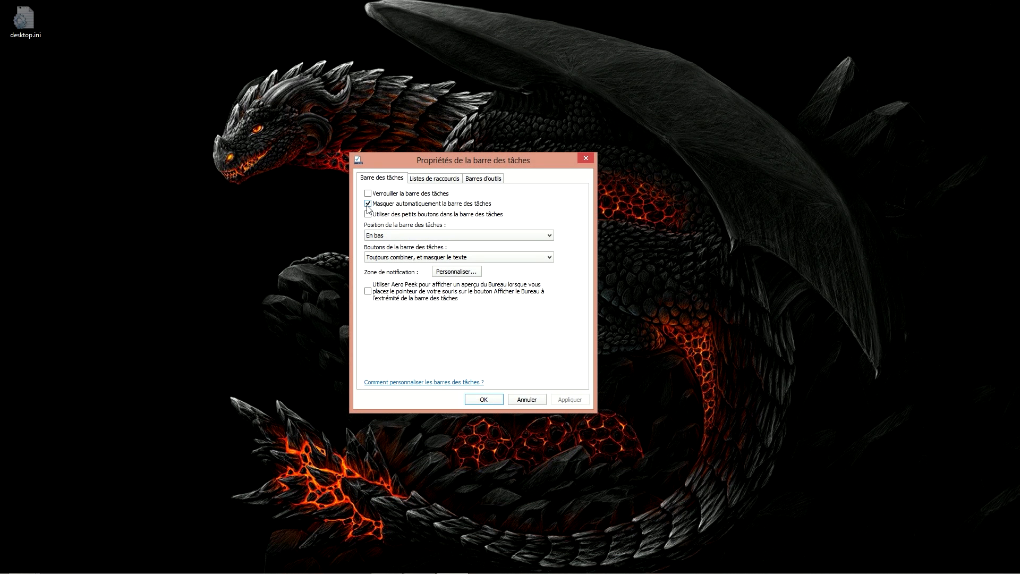
click(484, 400)
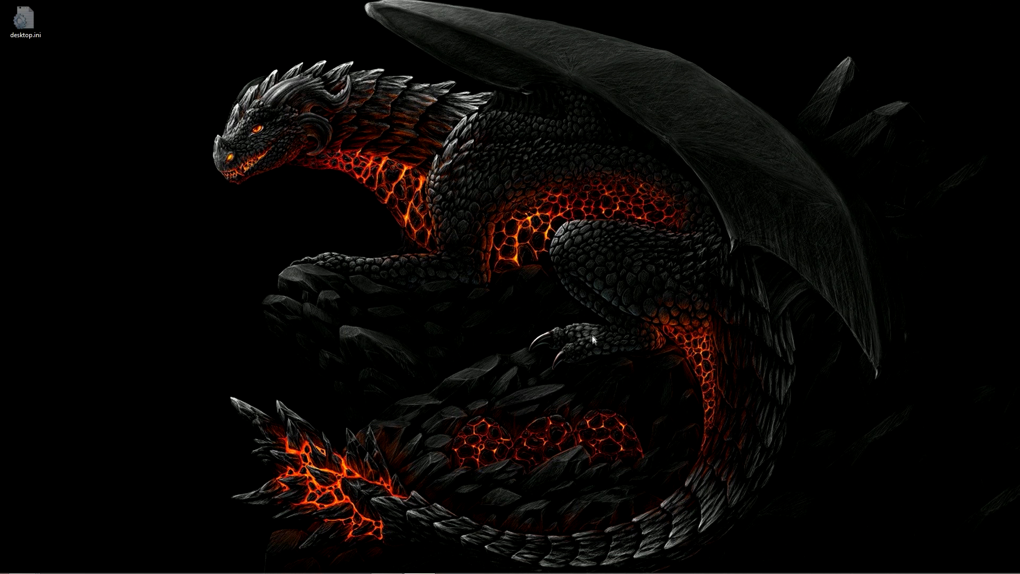
mouse_move(611, 571)
Review the desktop icon settings in the personalisation window, leave all desktop icons unticked, and close the window.
right_click(492, 306)
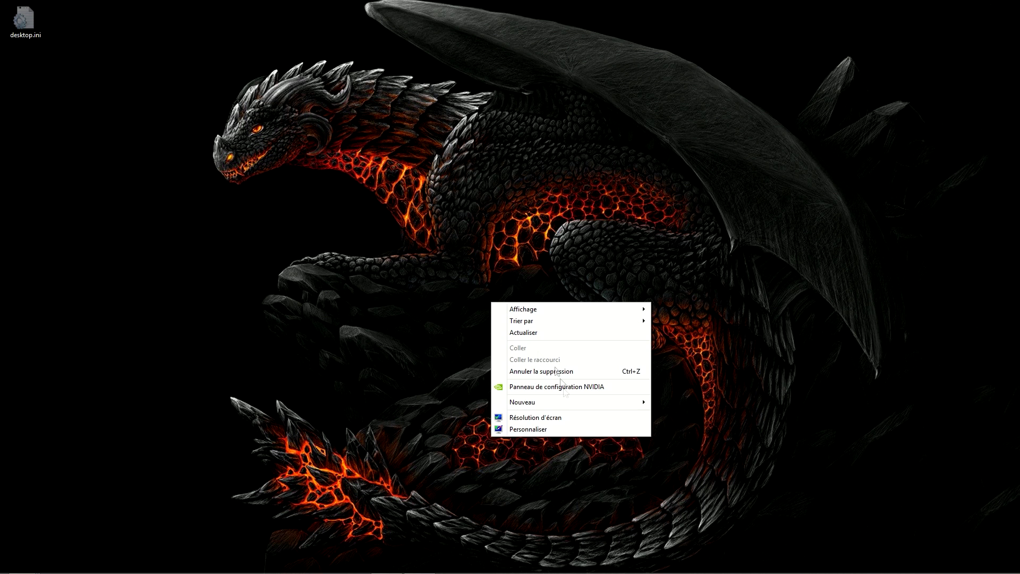
click(529, 430)
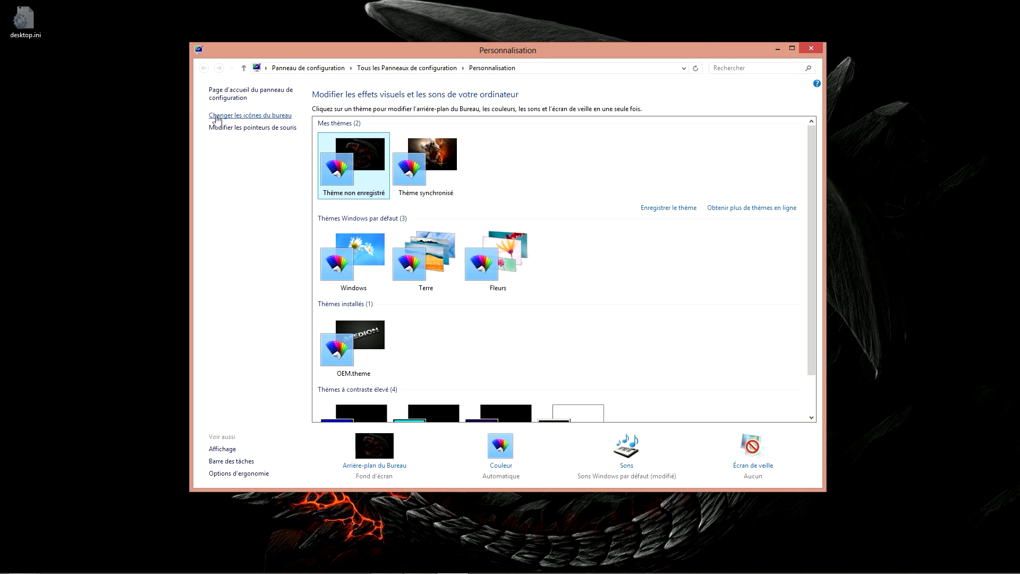
click(248, 122)
drag(219, 133, 459, 140)
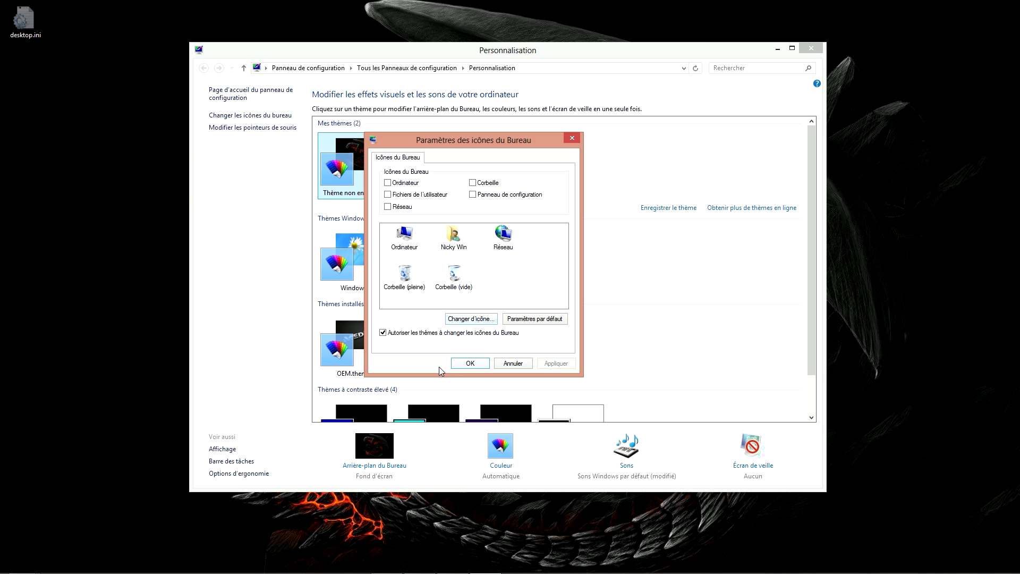
click(470, 363)
click(814, 51)
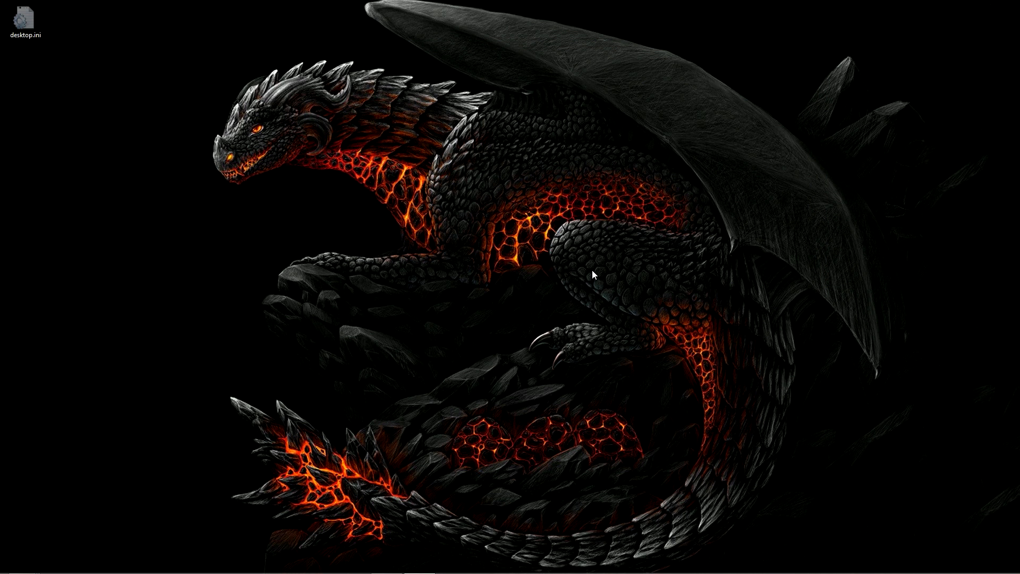
Switch to the Rainmeter site in Firefox and install Rainmeter normally, with the 64-bit and start-with-Windows options, launching it at the end.
mouse_move(388, 571)
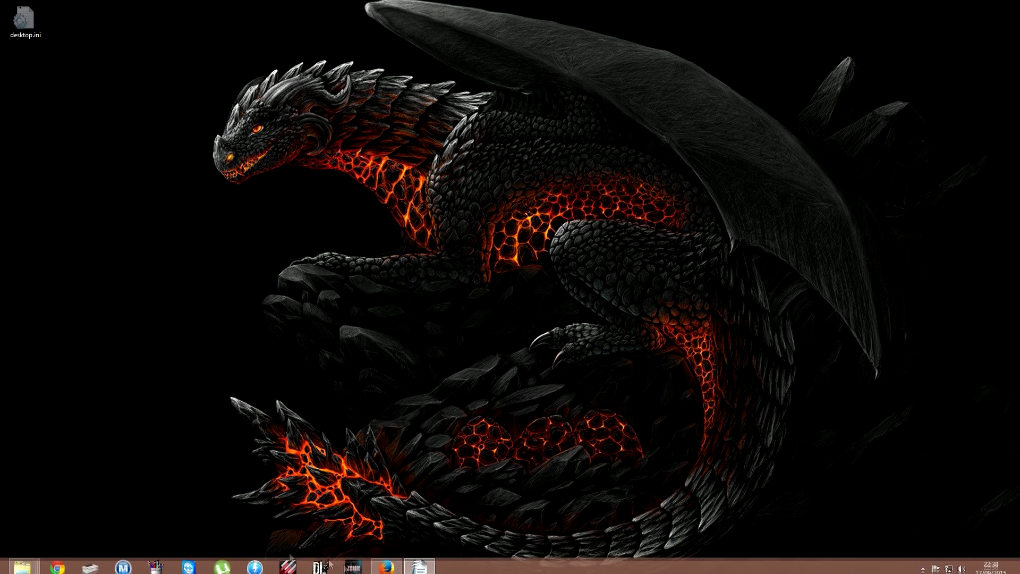
click(391, 571)
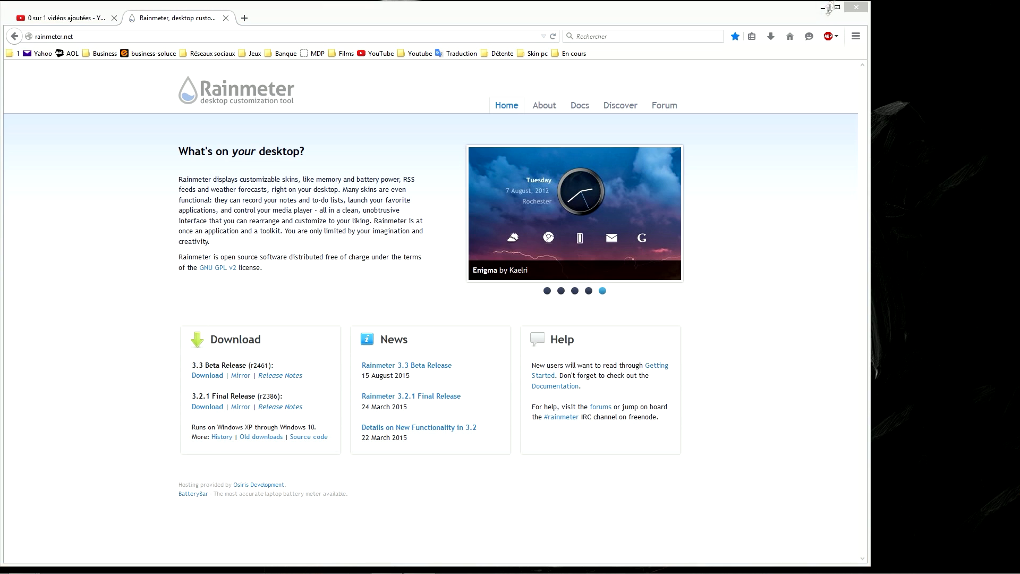
click(511, 317)
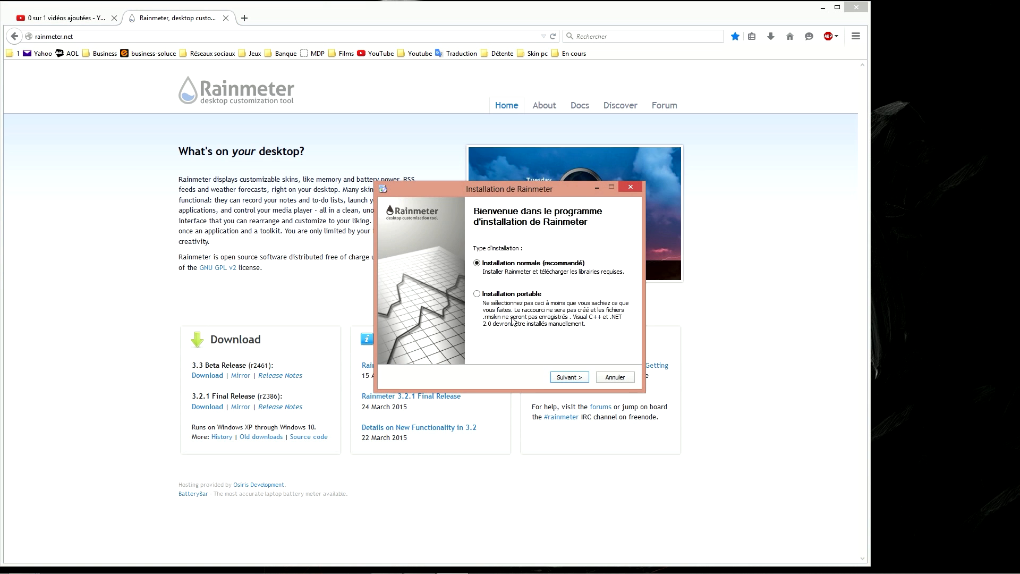
click(567, 378)
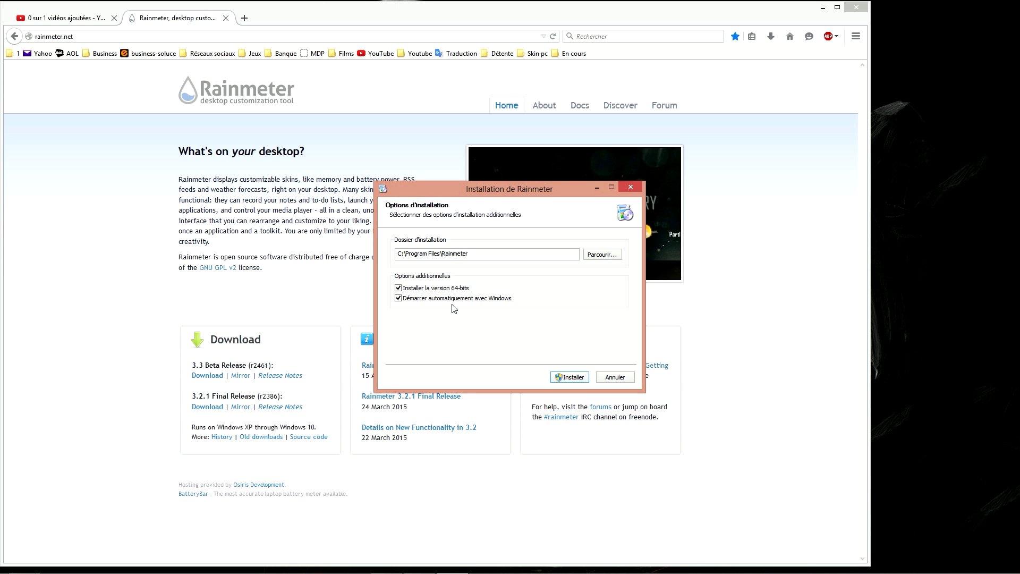
click(570, 377)
click(549, 302)
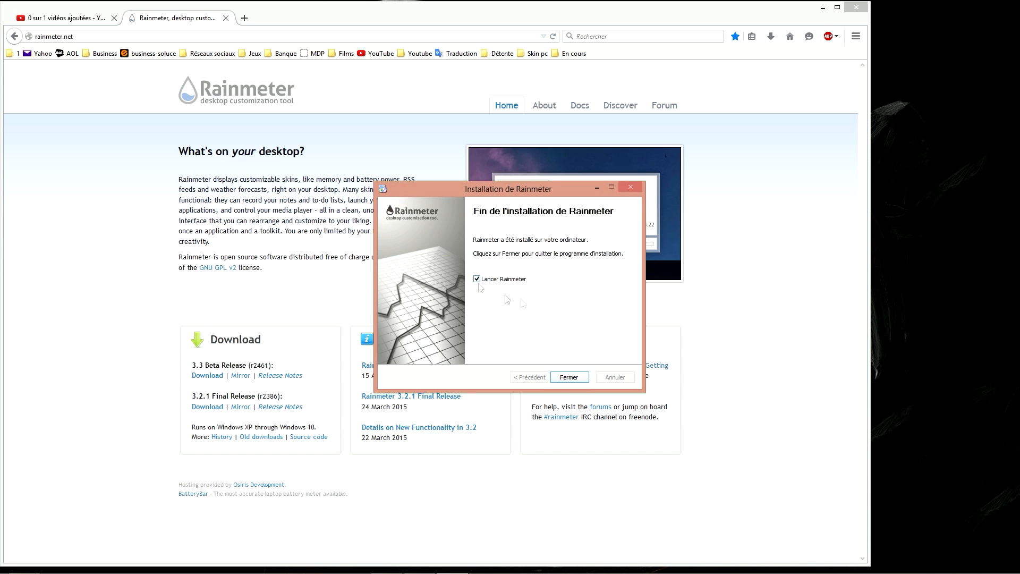
click(569, 376)
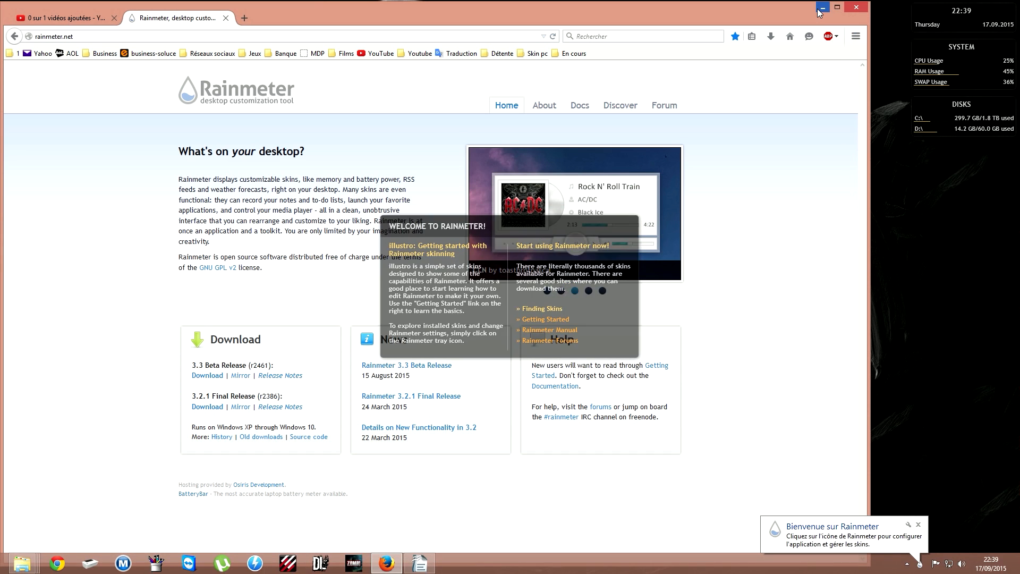
Minimise the browser and move the welcome and clock skins to new places on the desktop.
click(819, 10)
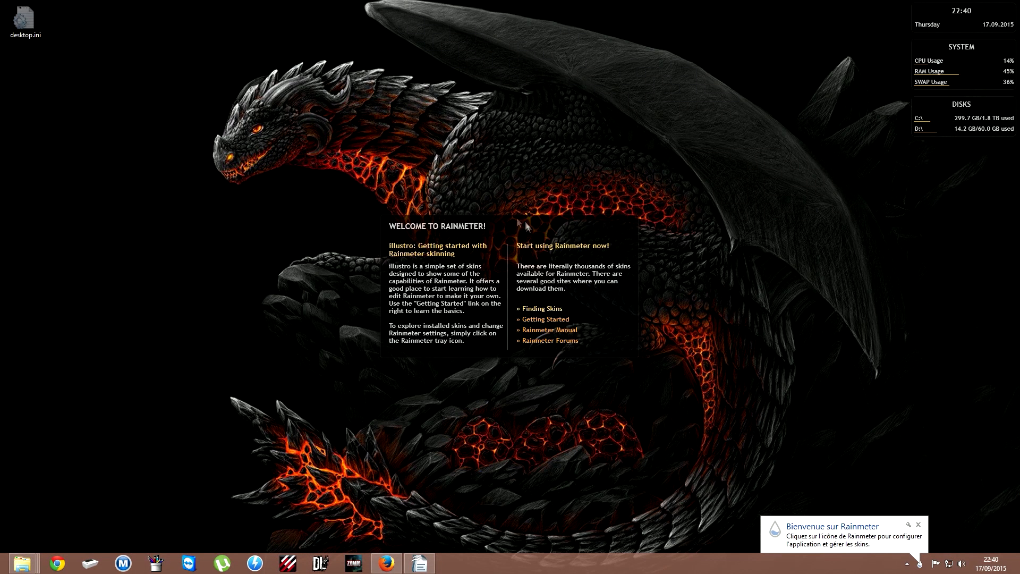
drag(918, 18, 686, 98)
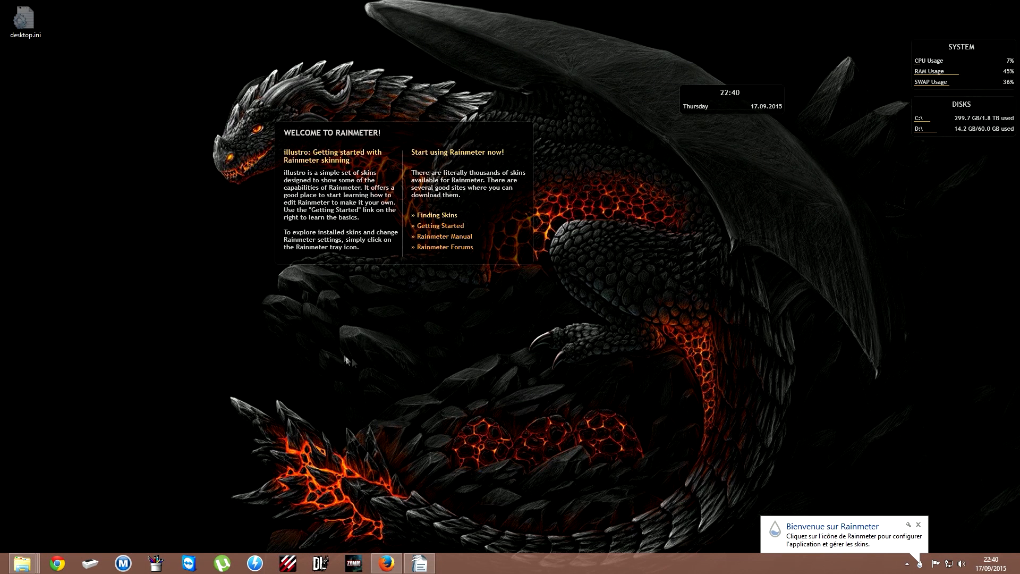
click(919, 526)
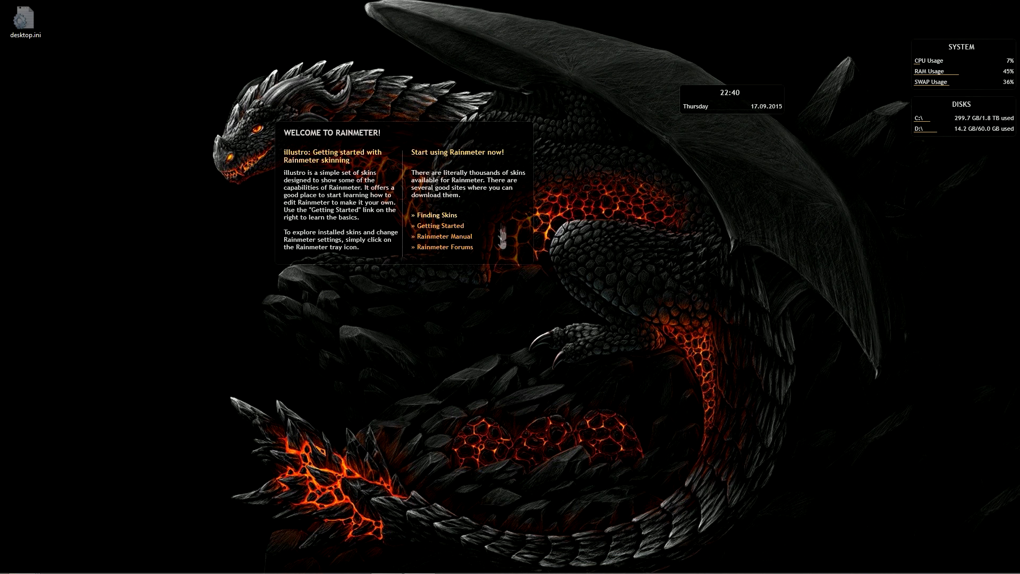
Unload the default welcome, clock, System and Disks skins from the desktop.
right_click(500, 256)
click(509, 370)
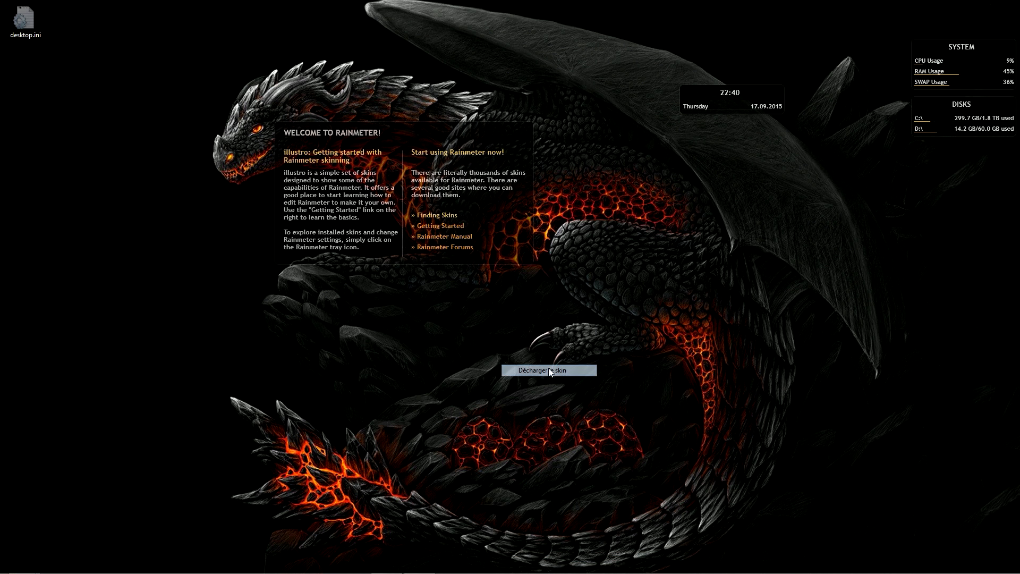
right_click(746, 108)
click(765, 221)
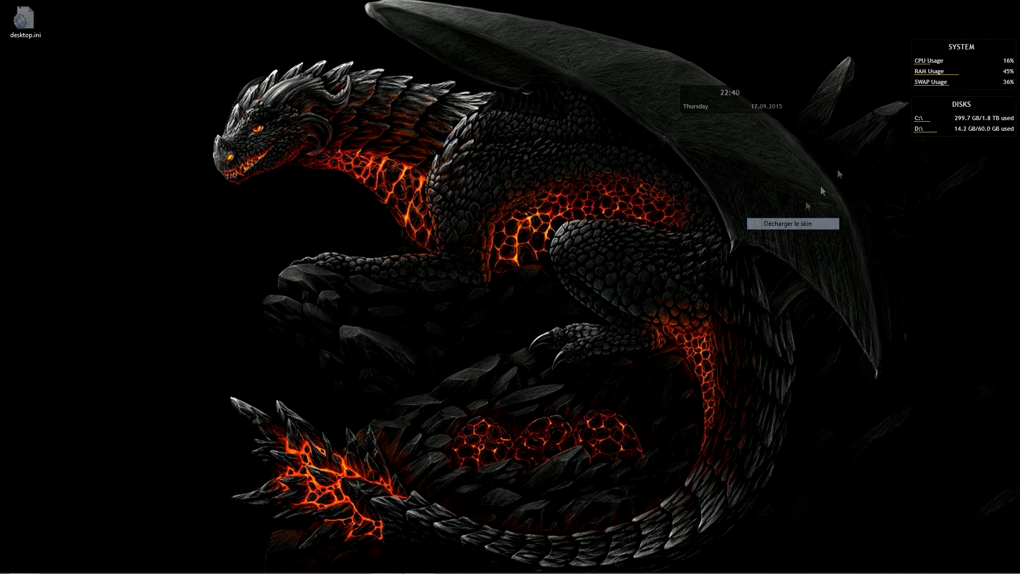
right_click(980, 84)
click(967, 201)
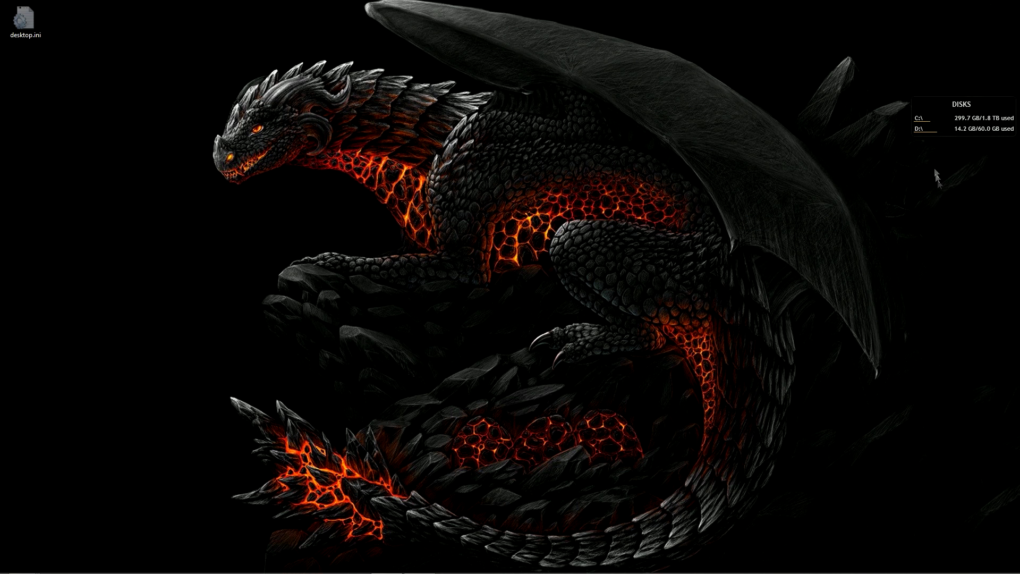
right_click(946, 134)
click(977, 253)
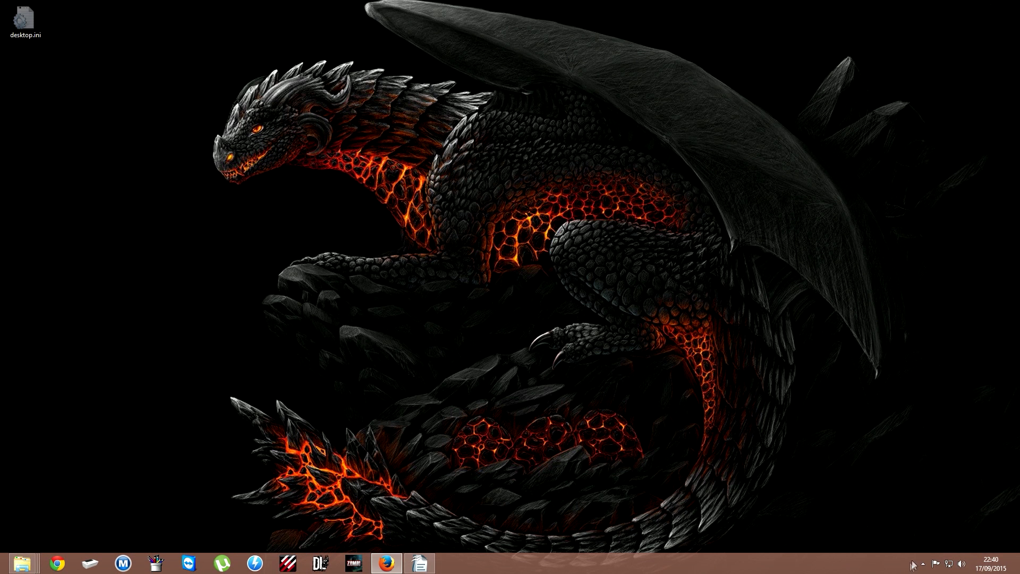
Open the Rainmeter management window to view the installed skins, and close it.
click(923, 564)
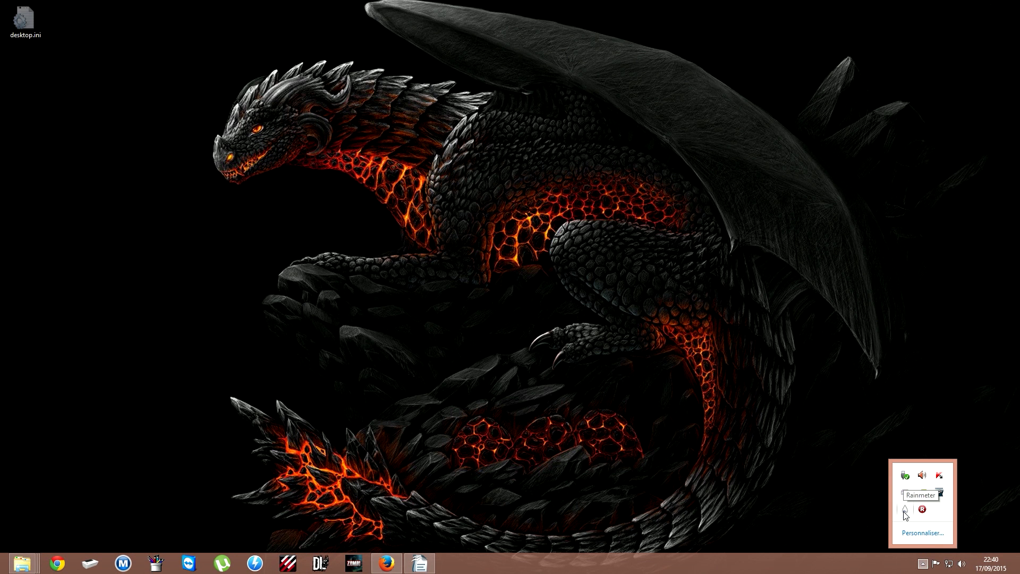
click(905, 510)
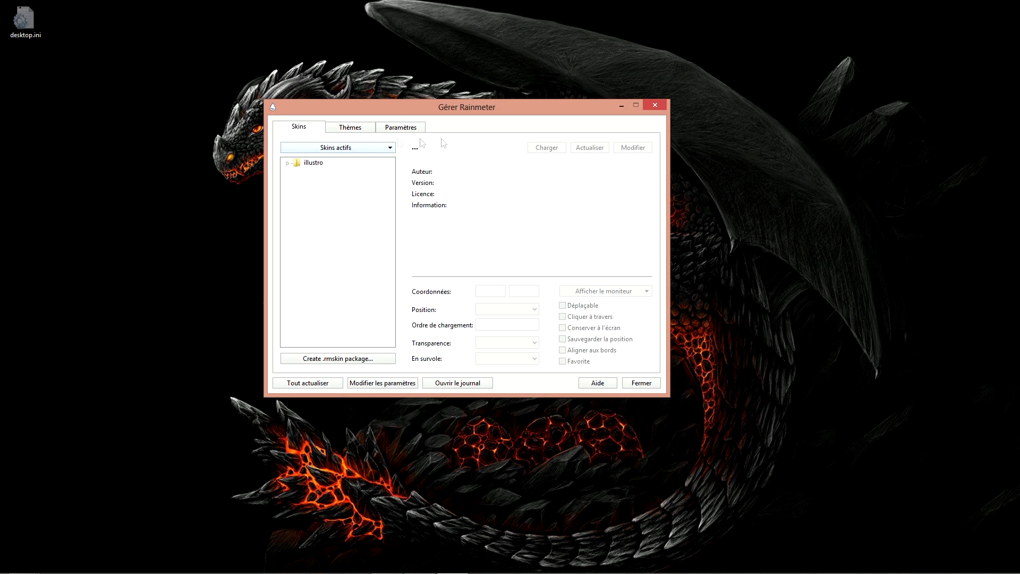
click(653, 106)
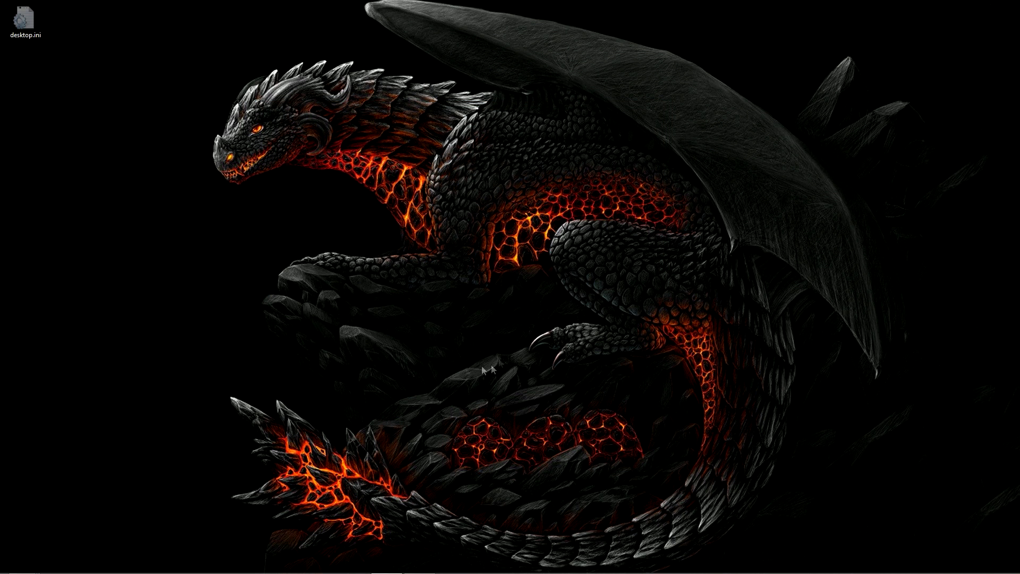
Switch to Firefox, open DeviantArt's browse page for "rainmeter", and look through the available skins.
mouse_move(291, 571)
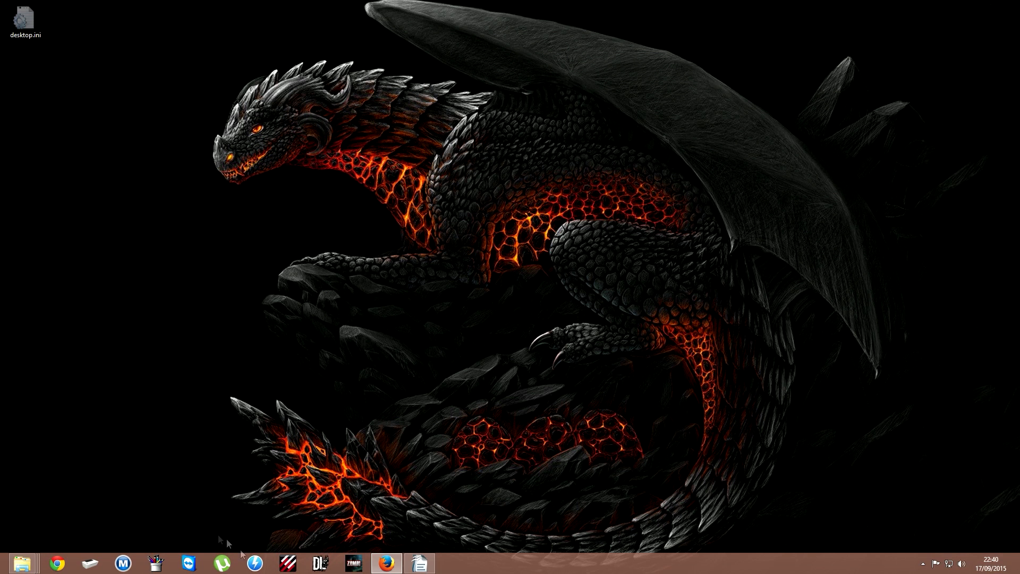
click(386, 564)
click(176, 37)
text(http://www.deviantart.com/browse/all/?q=rainmeter)
key(Return)
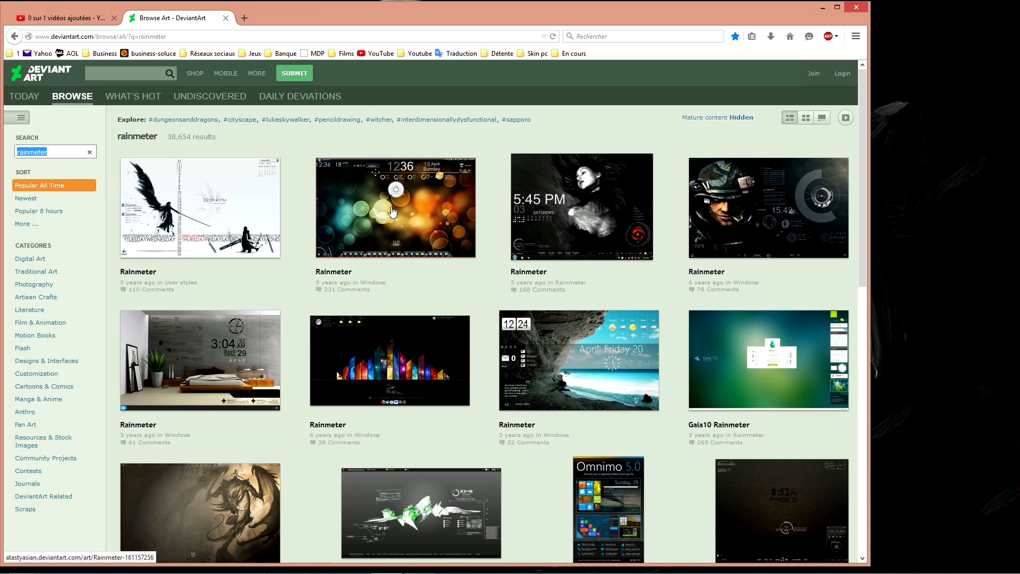
scroll(490, 436, down, 10)
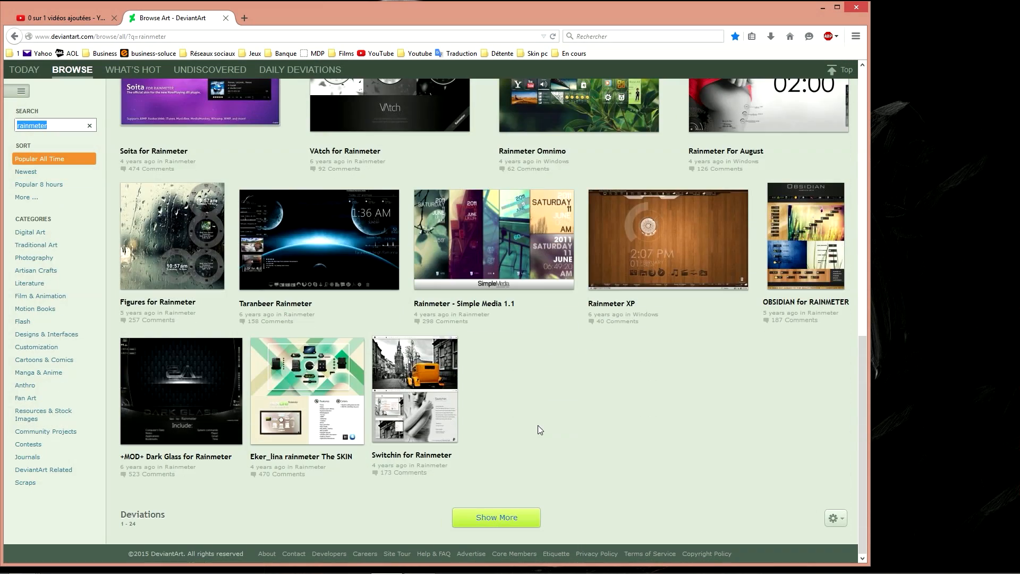
scroll(502, 410, up, 10)
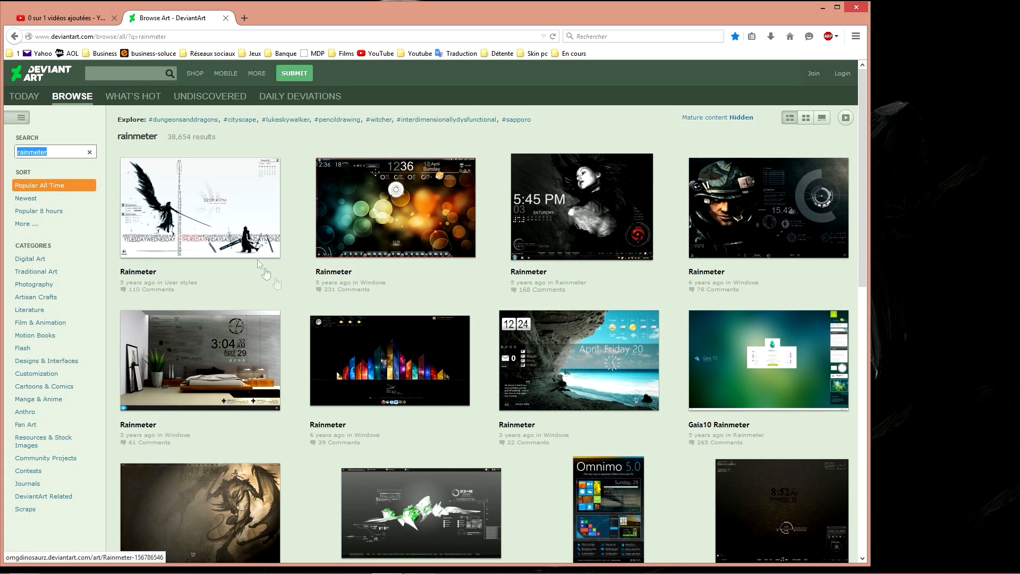
mouse_move(773, 573)
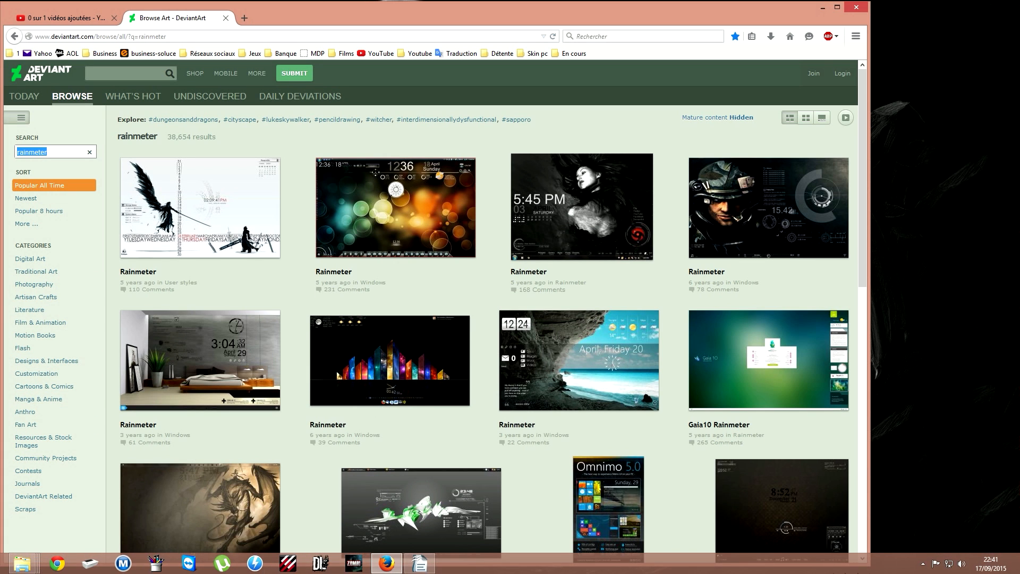
Open the DeviantArt page of the Avengers S.H.I.E.L.D OS Ver 1.2.5 skin from its copied address.
text(3223)
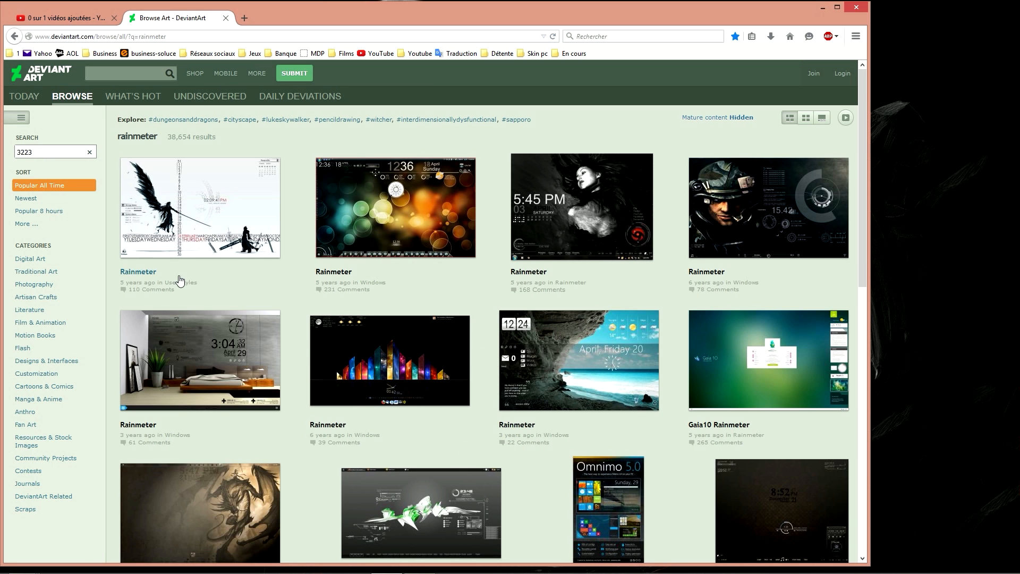
click(168, 39)
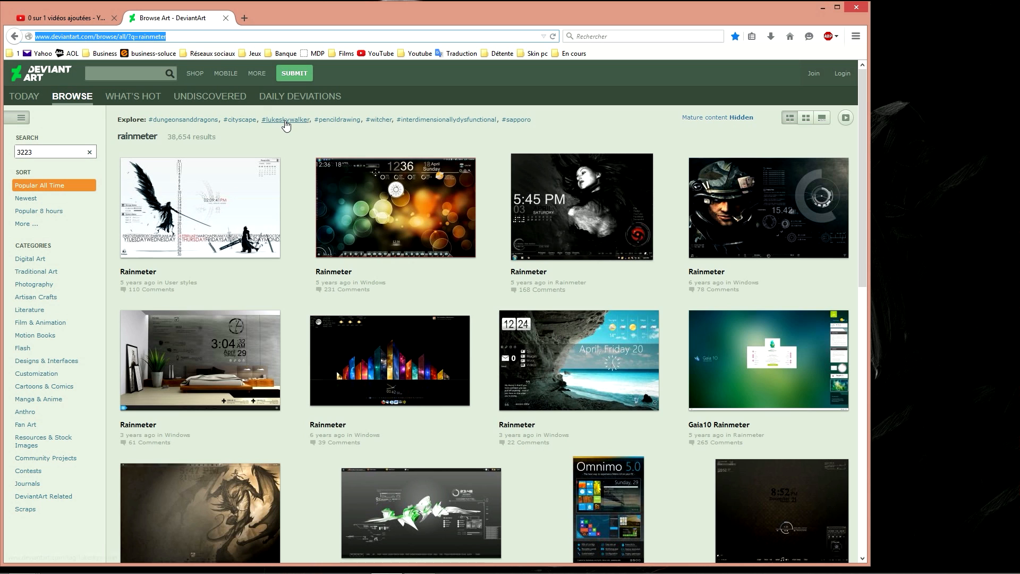
key(ctrl+v)
key(Return)
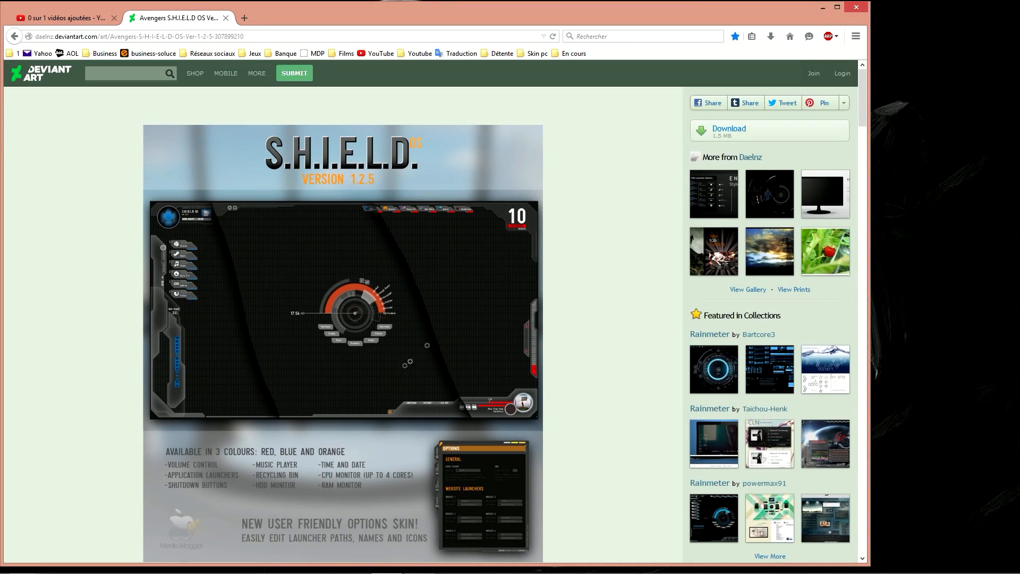
Download the S.H.I.E.L.D. OS 1.2.5 .rmskin file and install its Avengers skins with the included layout applied.
click(734, 132)
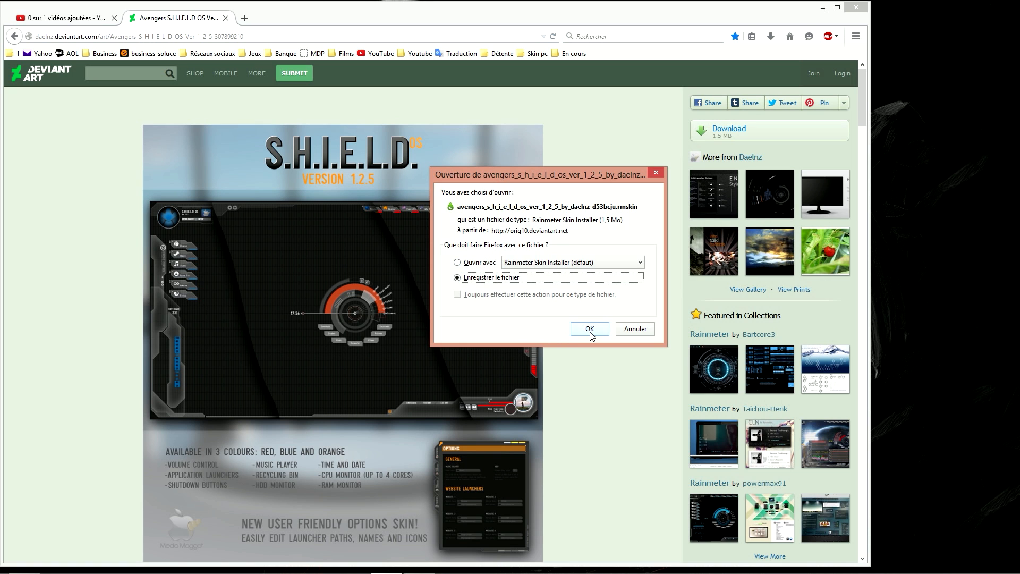
click(589, 329)
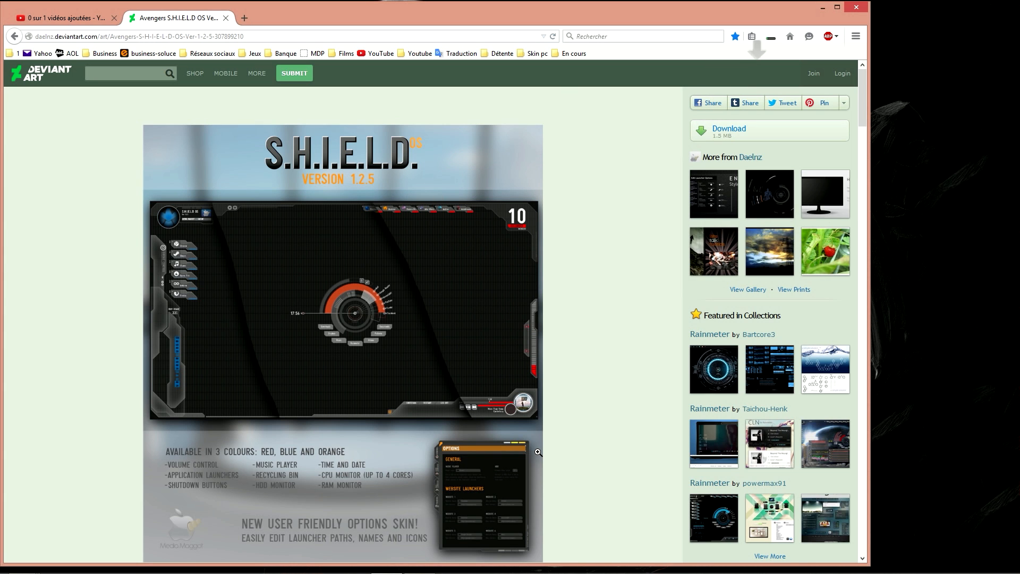
click(771, 37)
click(611, 73)
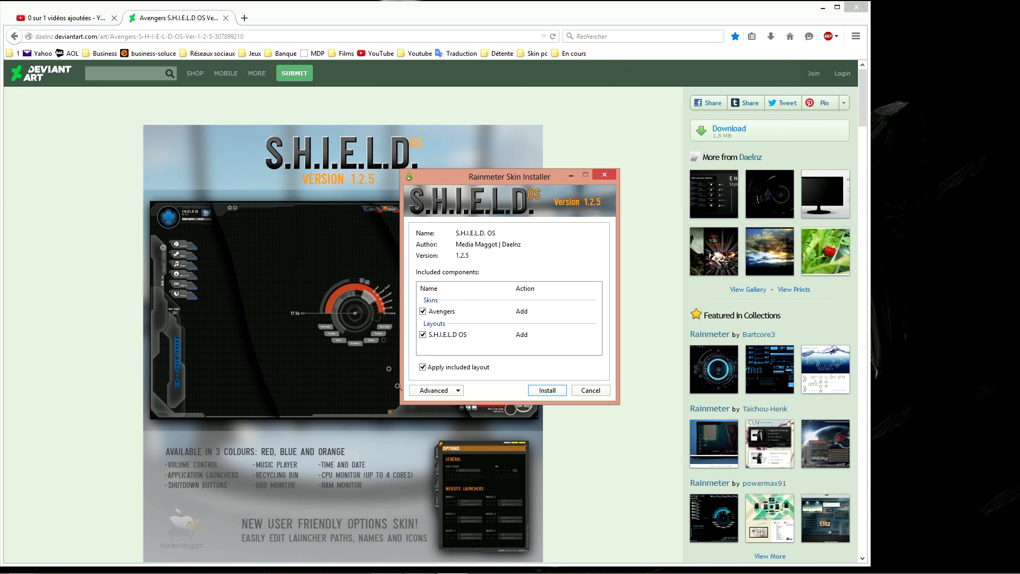
click(548, 391)
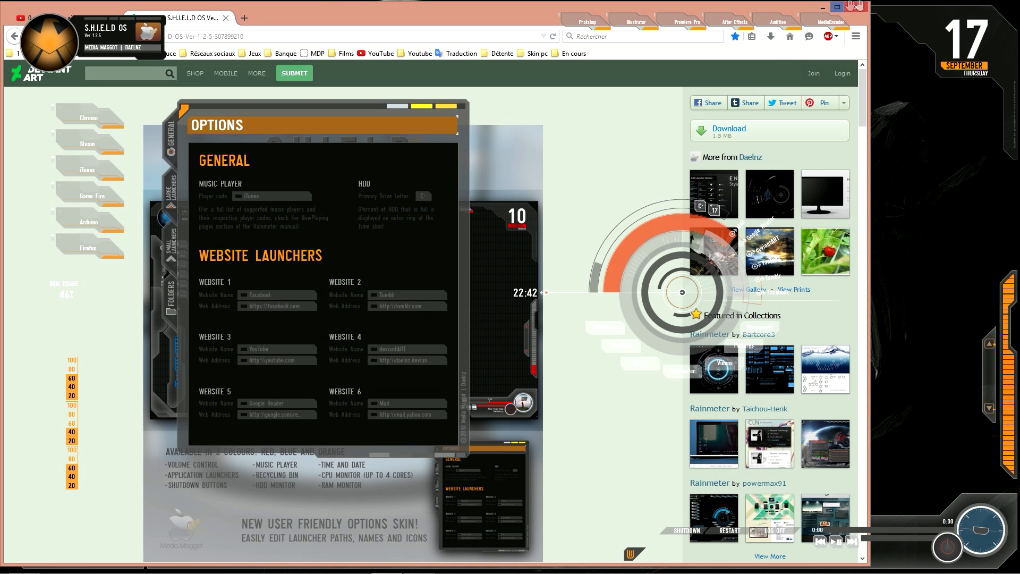
Minimise the browser and move the Options panel and the circular time skin to new places on the desktop.
click(821, 8)
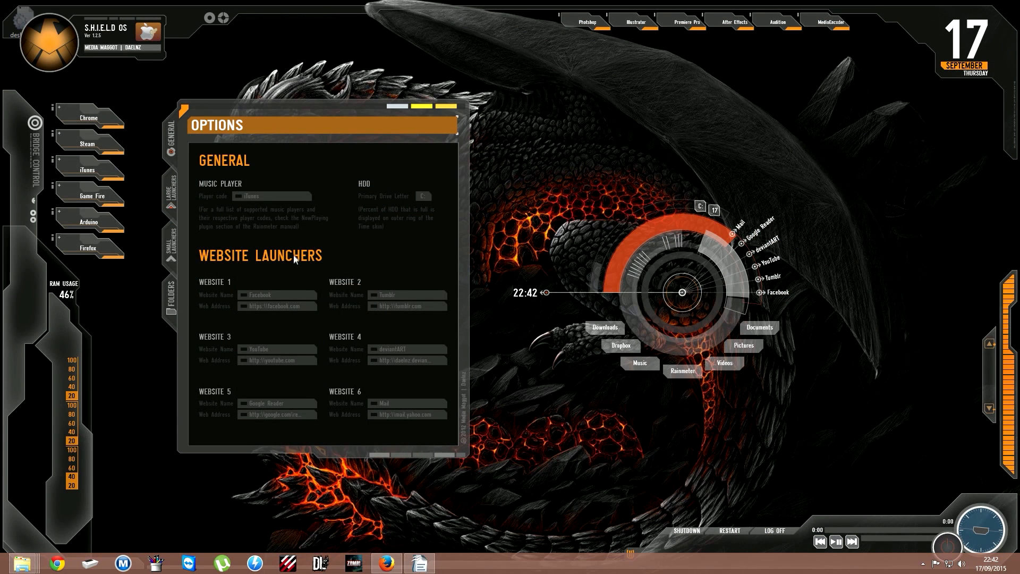
drag(304, 117, 324, 103)
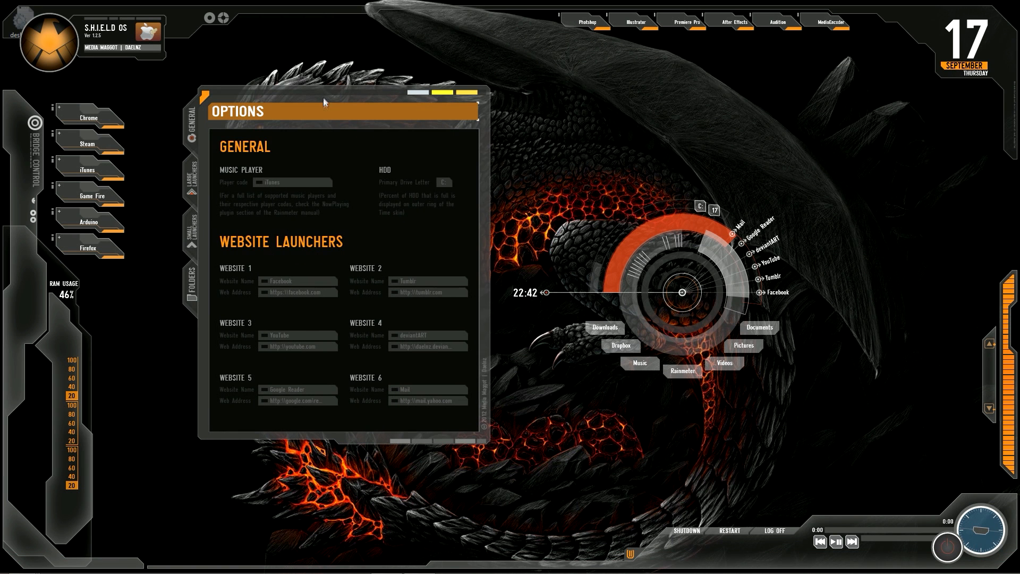
drag(626, 258, 757, 140)
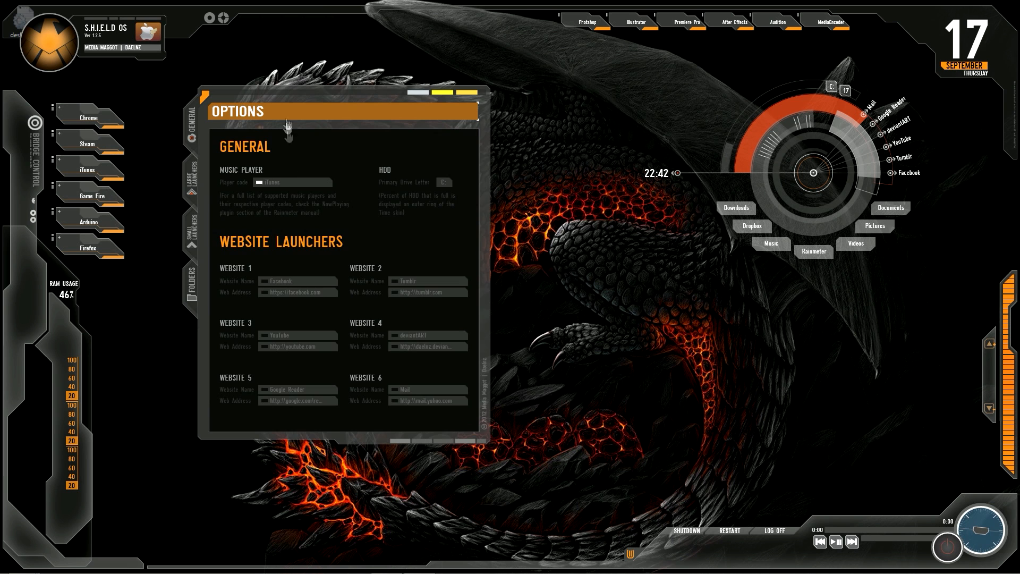
drag(298, 120, 379, 120)
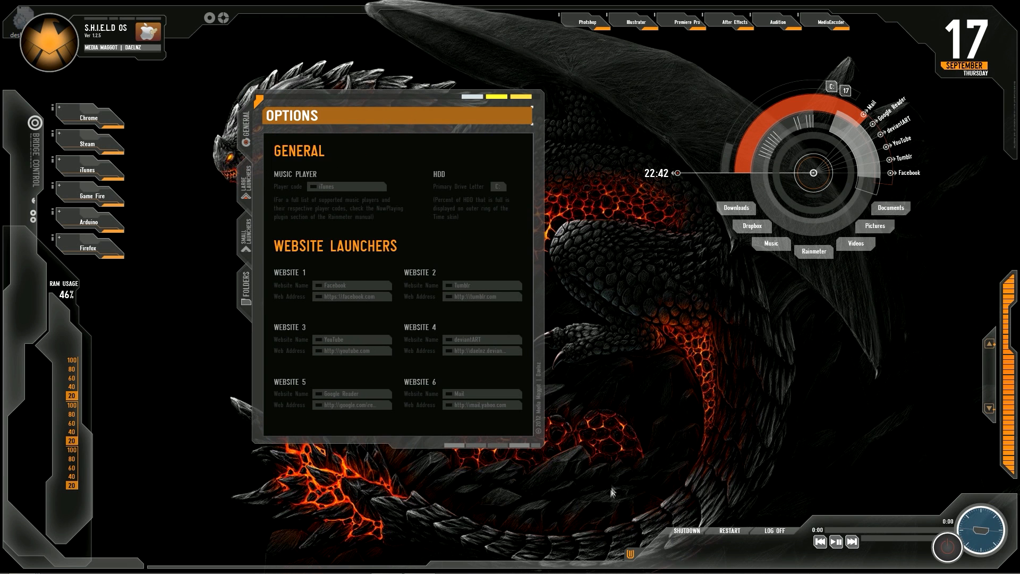
mouse_move(626, 556)
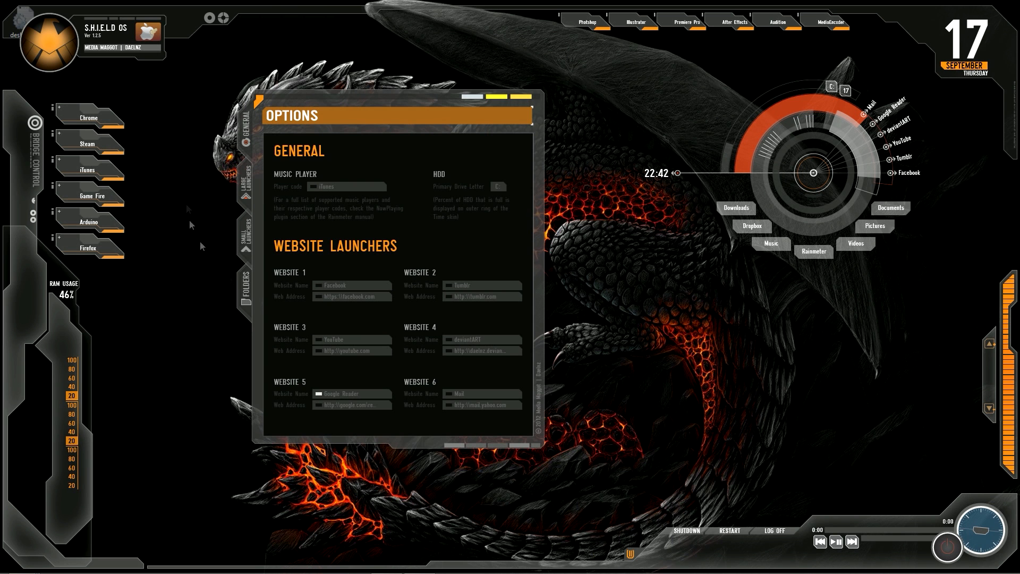
drag(377, 108, 393, 82)
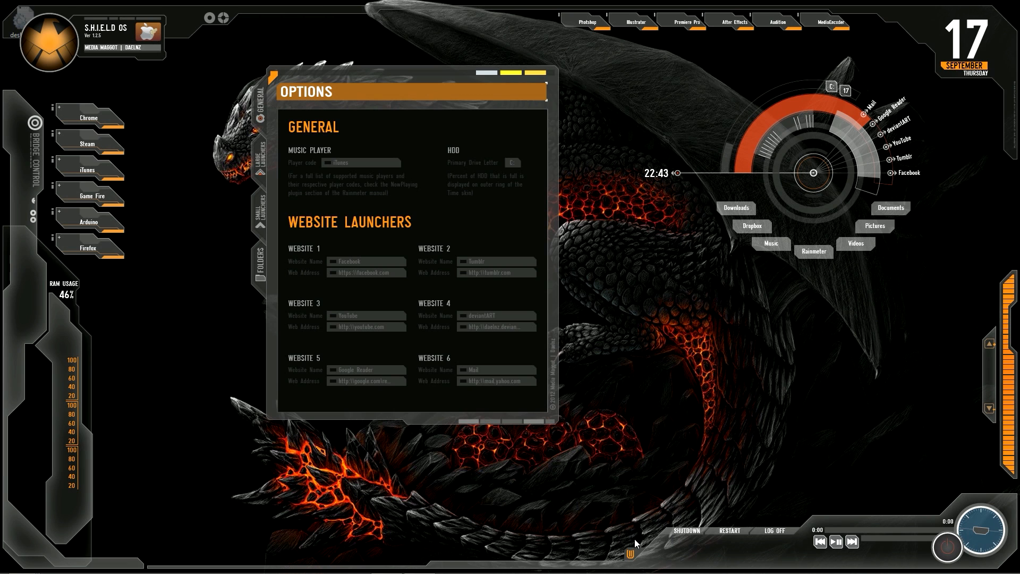
Move the recycling bin skin to just below the date skin.
mouse_move(629, 558)
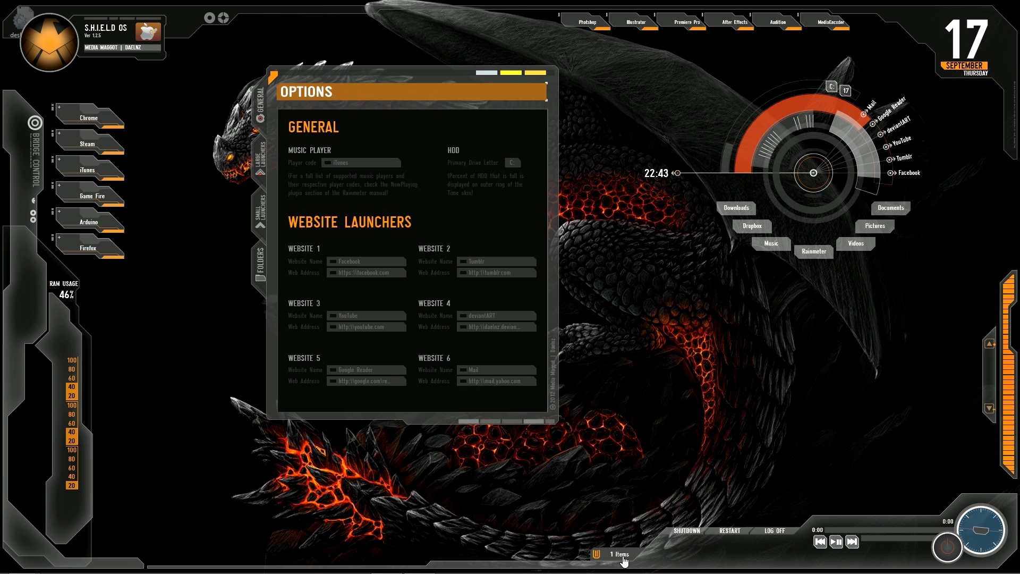
drag(623, 558, 970, 101)
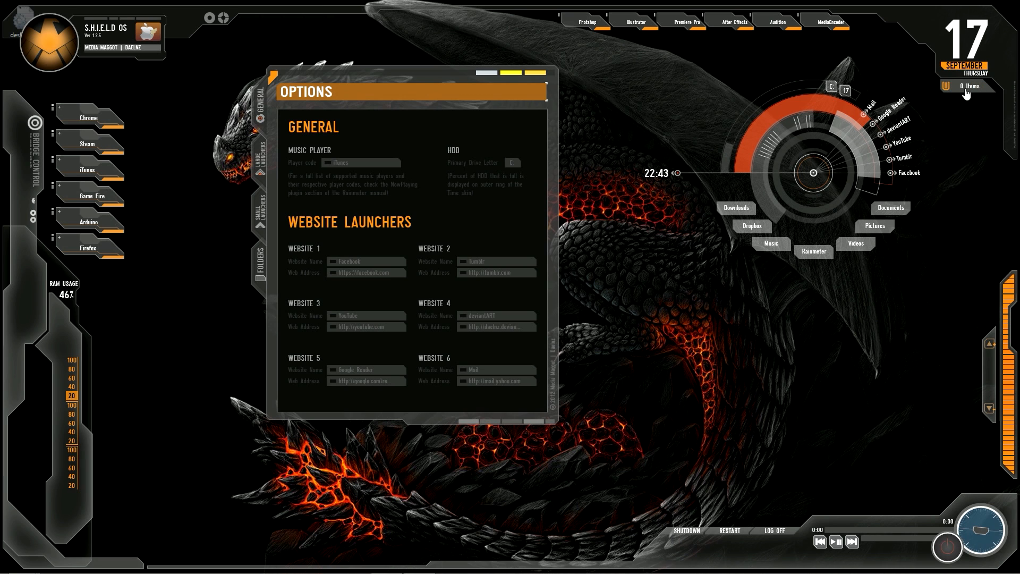
mouse_move(959, 91)
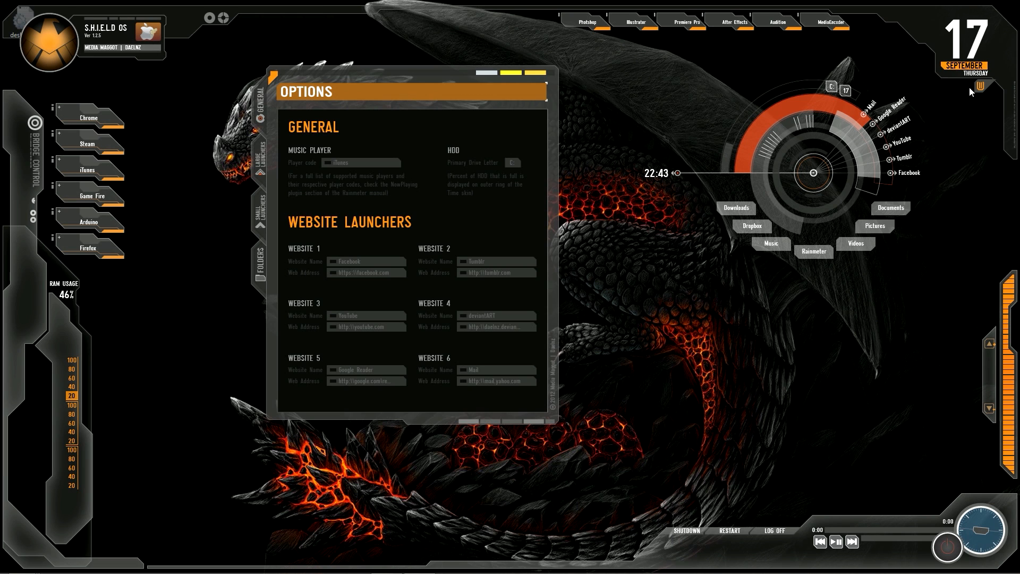
mouse_move(991, 91)
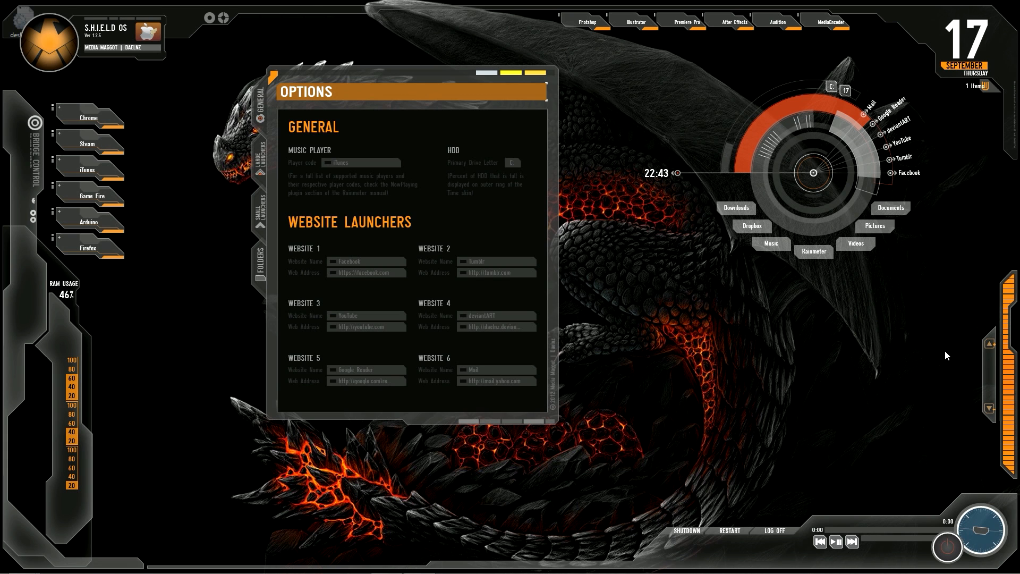
Turn off edge snapping (Aligner aux bords) for the Avengers Recycling Bin.ini skin and close the Rainmeter manager.
click(922, 564)
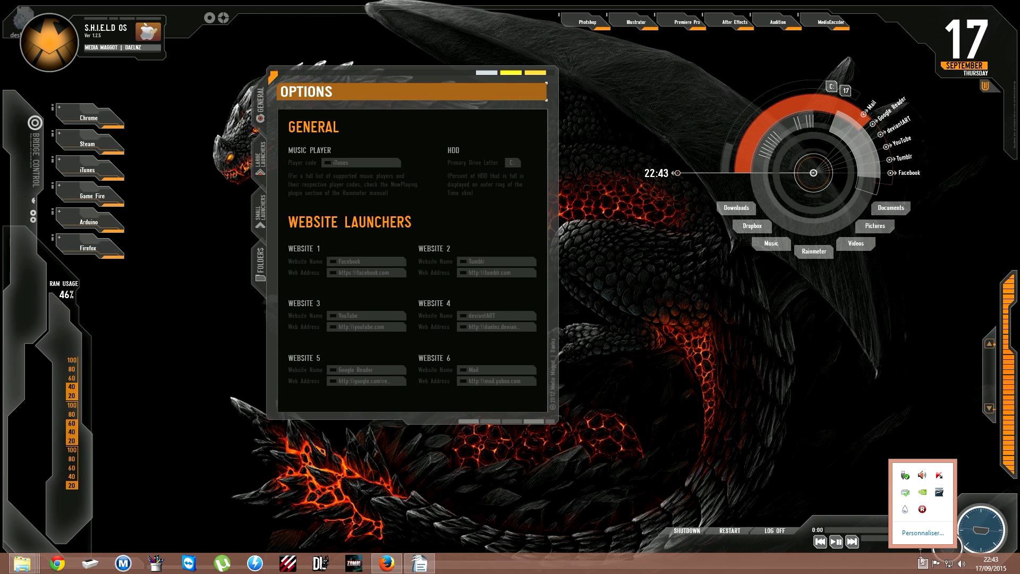
click(905, 509)
click(360, 201)
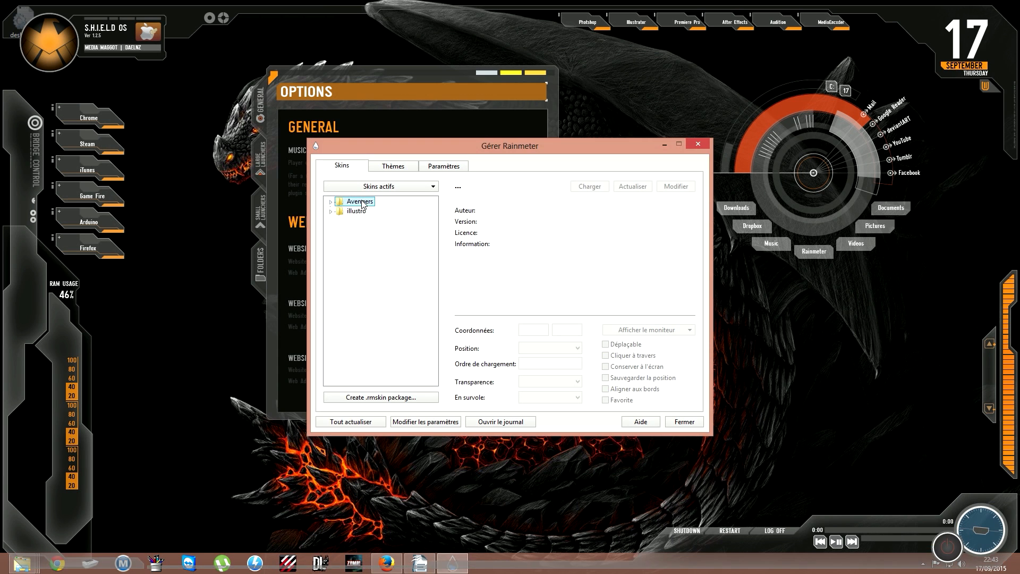
click(331, 202)
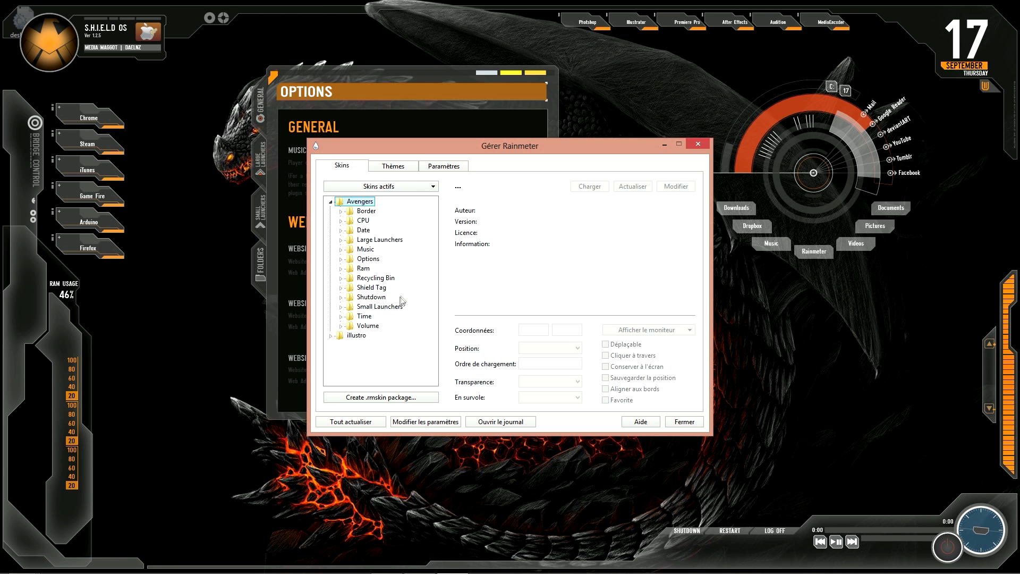
click(341, 278)
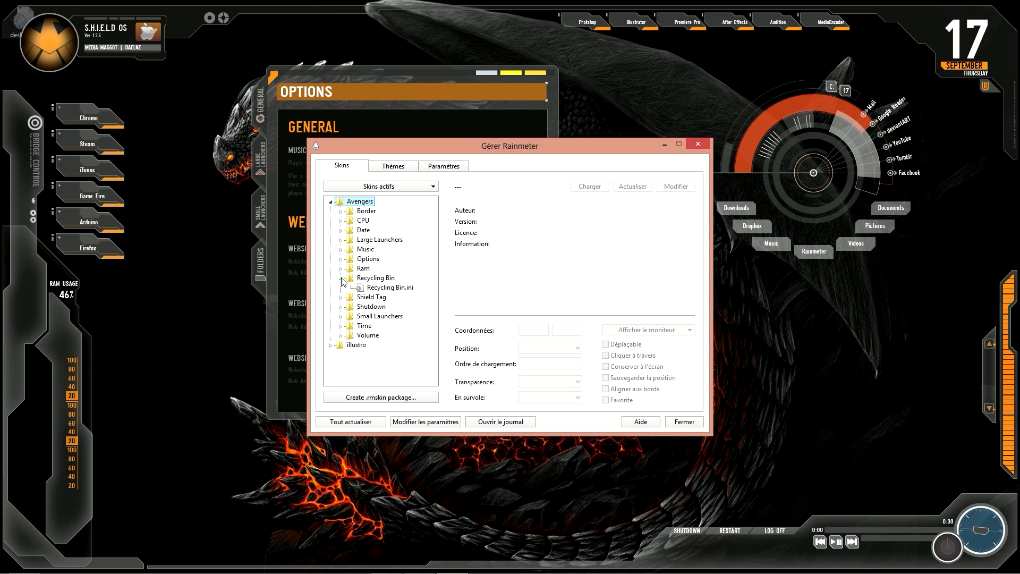
click(389, 288)
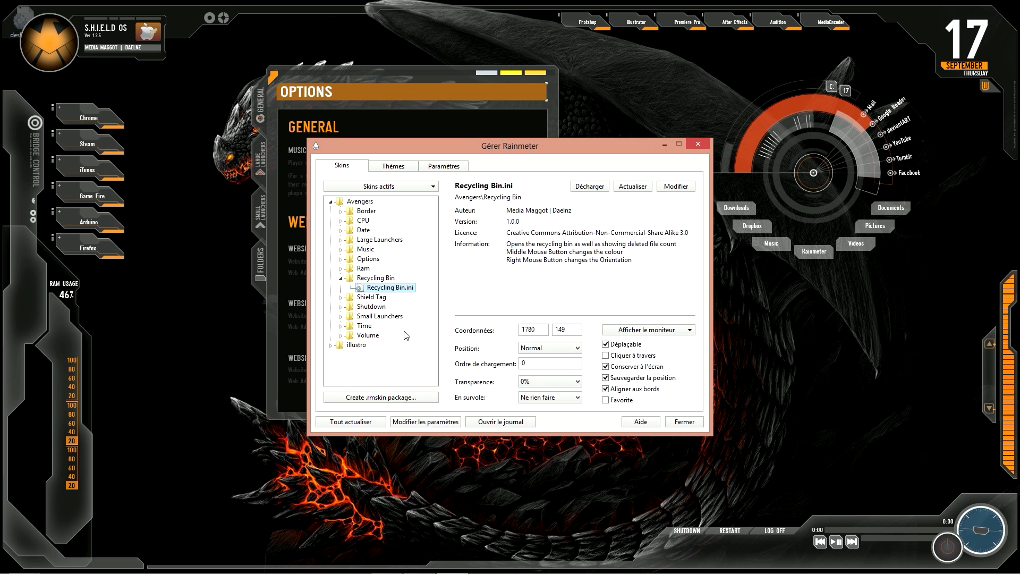
click(605, 389)
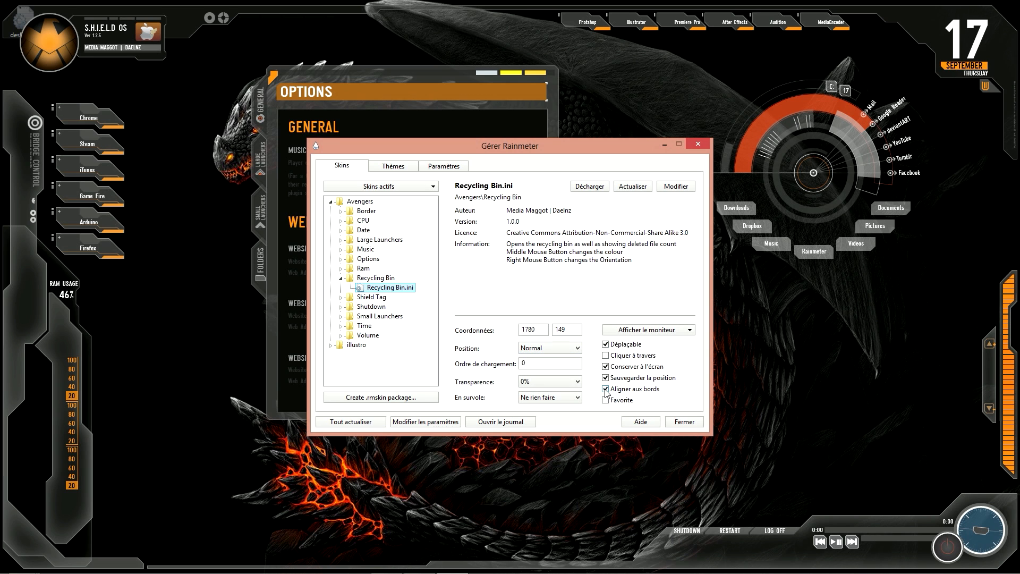
click(684, 422)
Nudge the recycling bin under the date, and shift the circular time skin and the Options panel slightly.
mouse_move(989, 91)
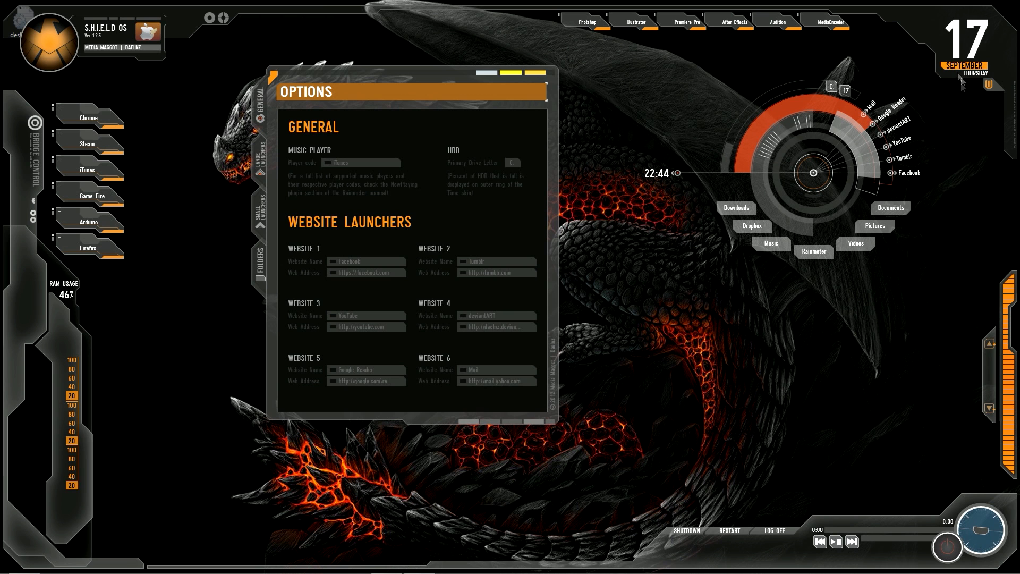
mouse_move(763, 123)
mouse_down()
mouse_move(738, 124)
mouse_move(778, 118)
mouse_up()
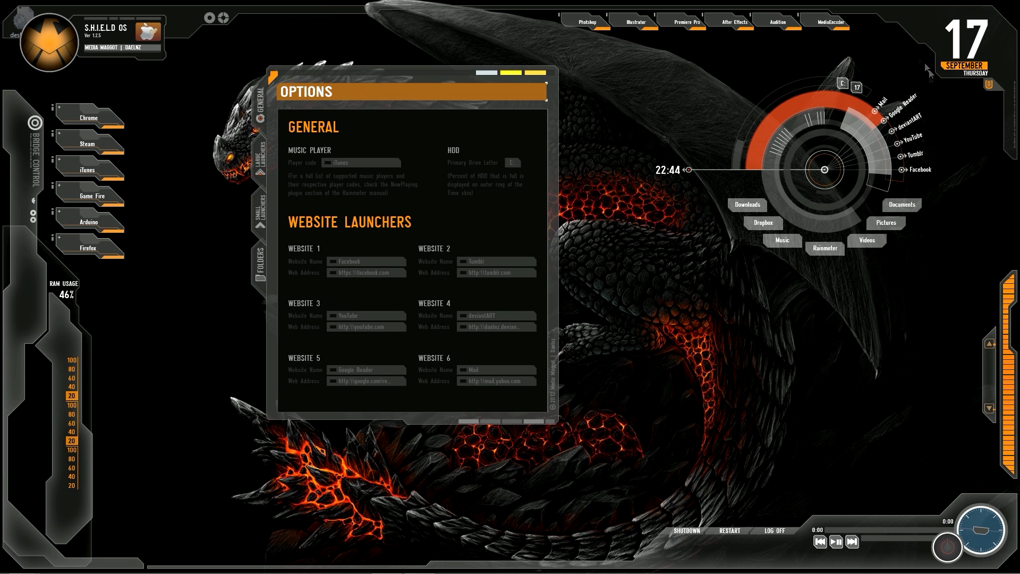
drag(419, 85, 417, 116)
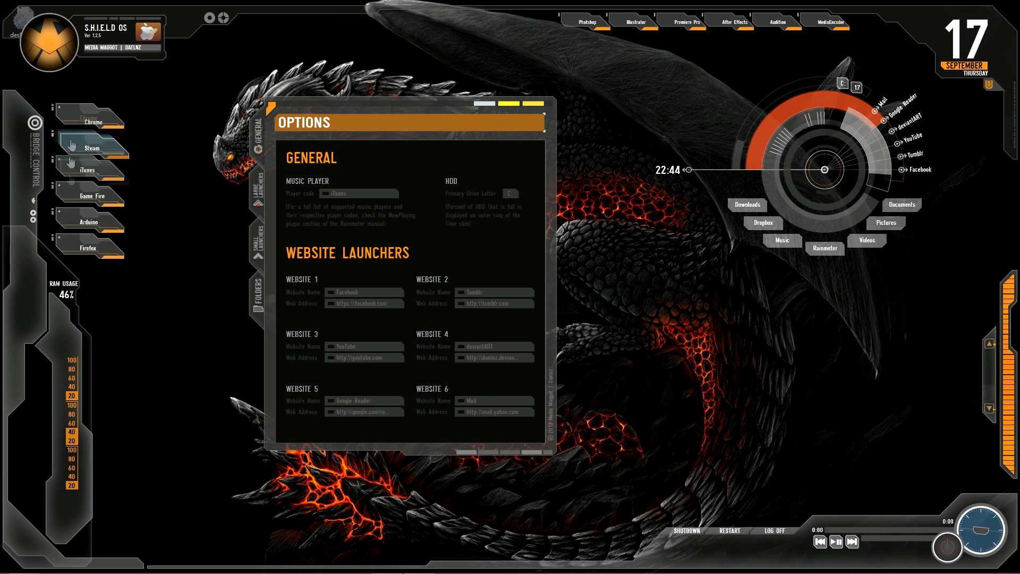
In the Rainmeter manager, make the Avengers Border 1920x1080.ini skin non-draggable by disabling Déplaçable.
click(923, 563)
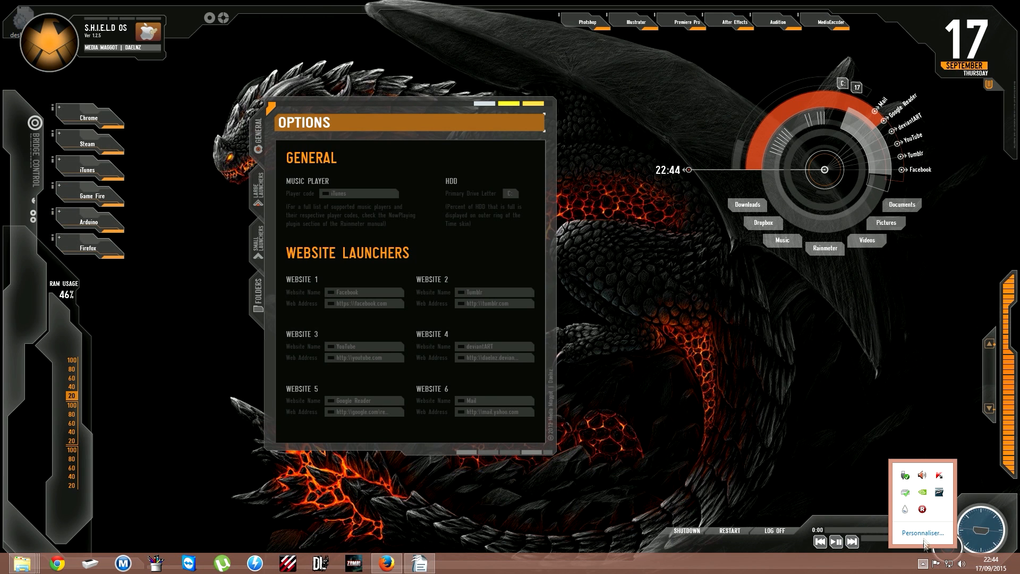
click(905, 509)
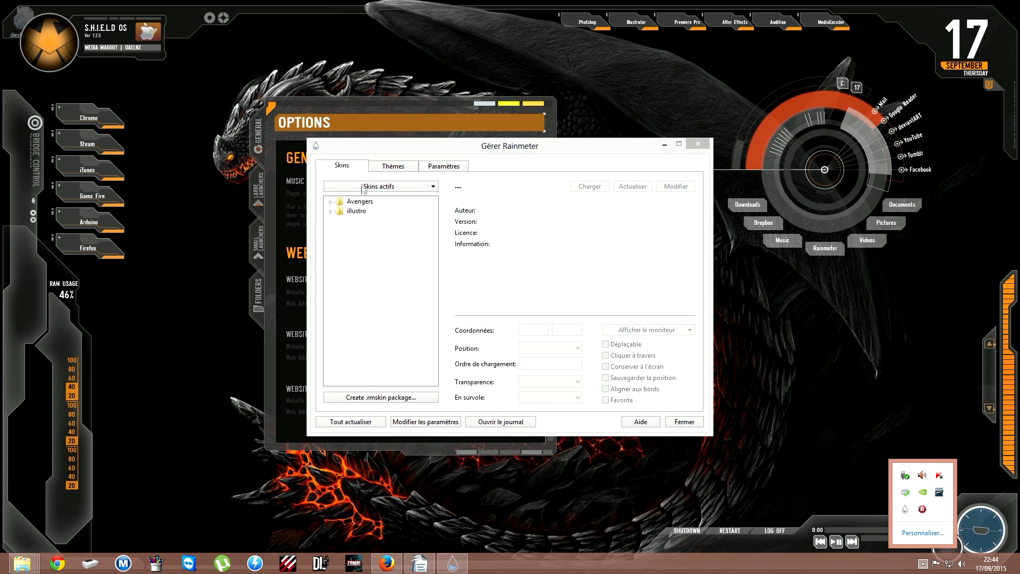
click(330, 202)
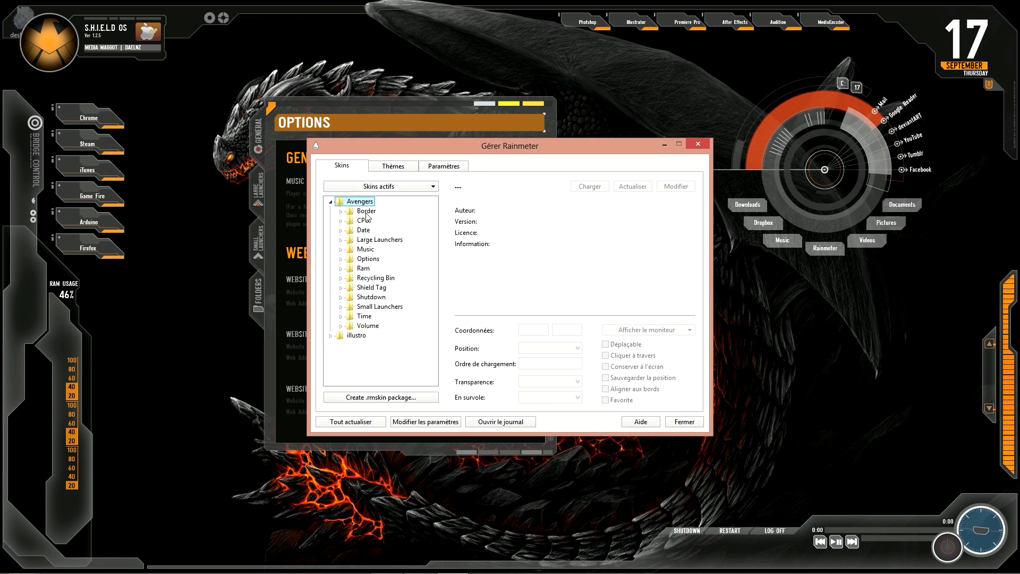
drag(504, 150, 545, 231)
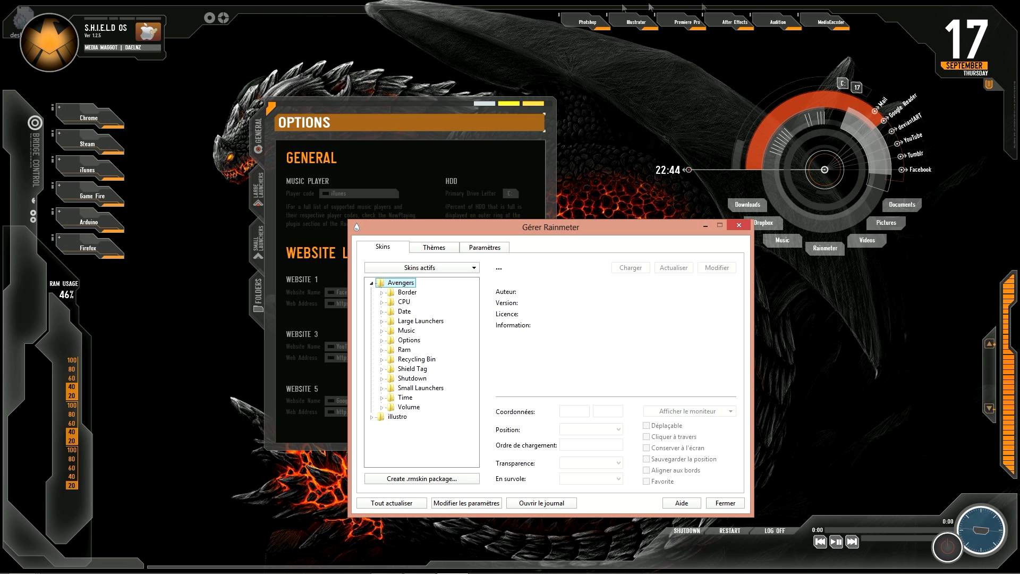
drag(571, 227, 555, 215)
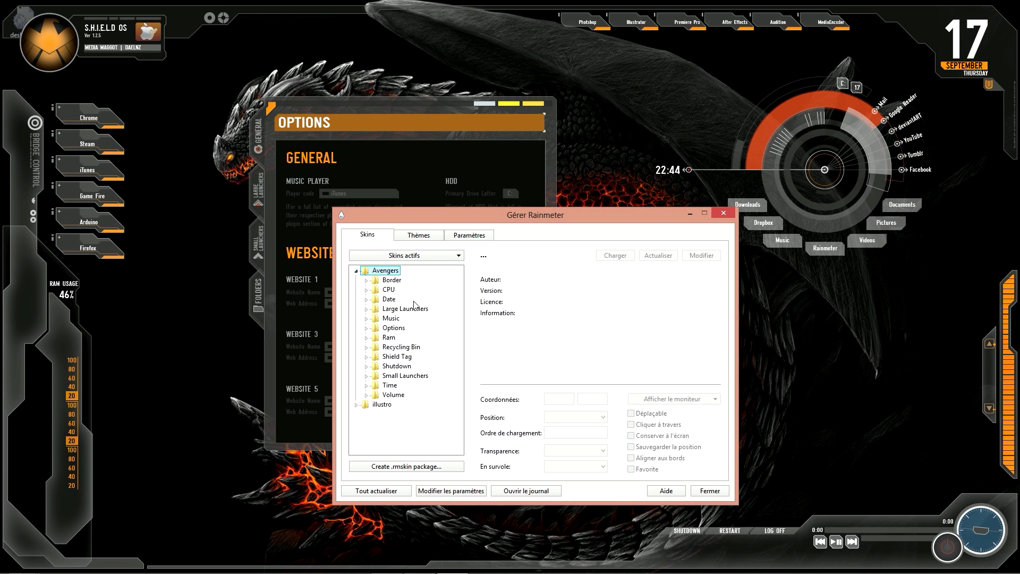
key(Down)
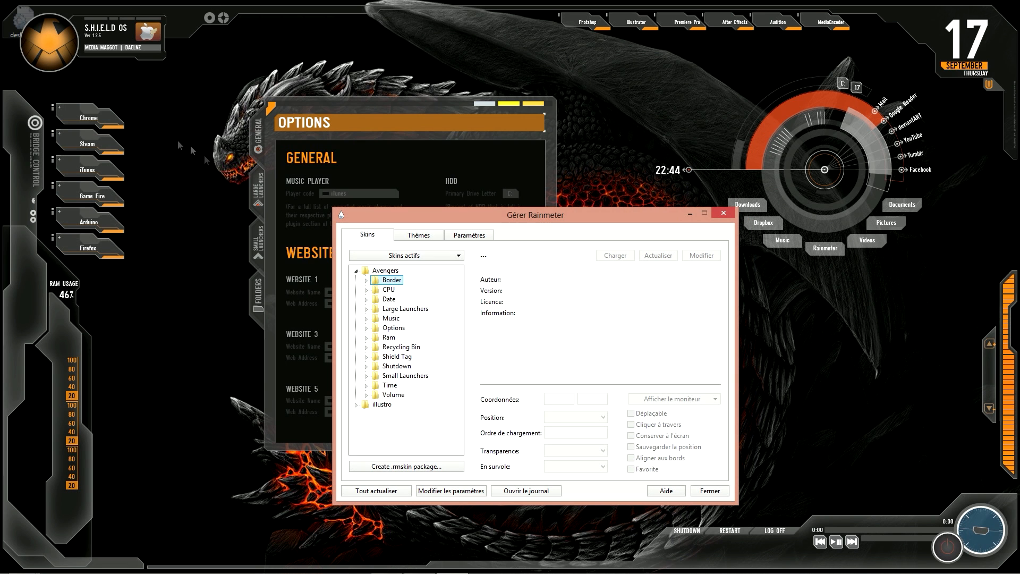
click(367, 280)
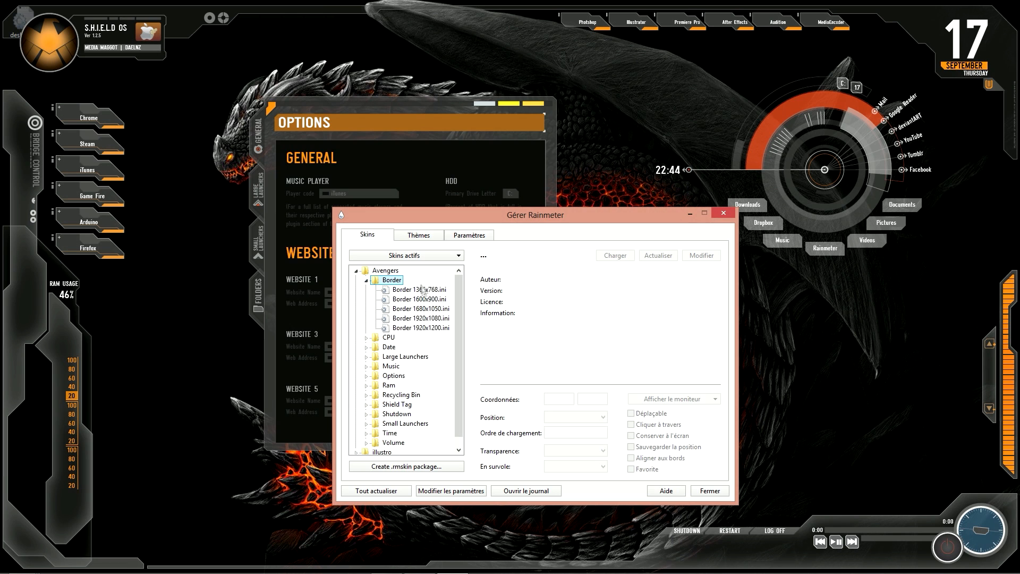
click(422, 318)
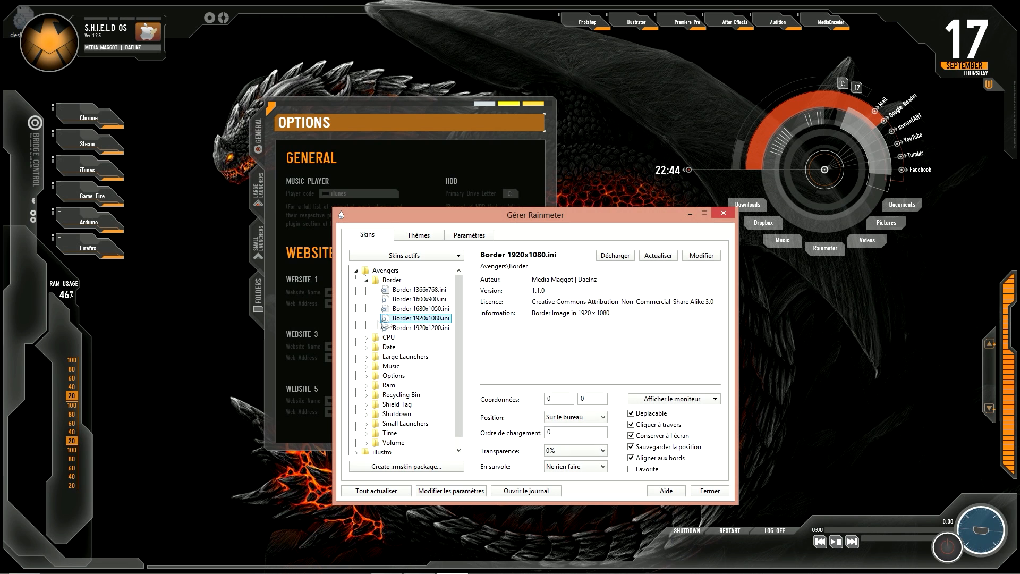
click(631, 413)
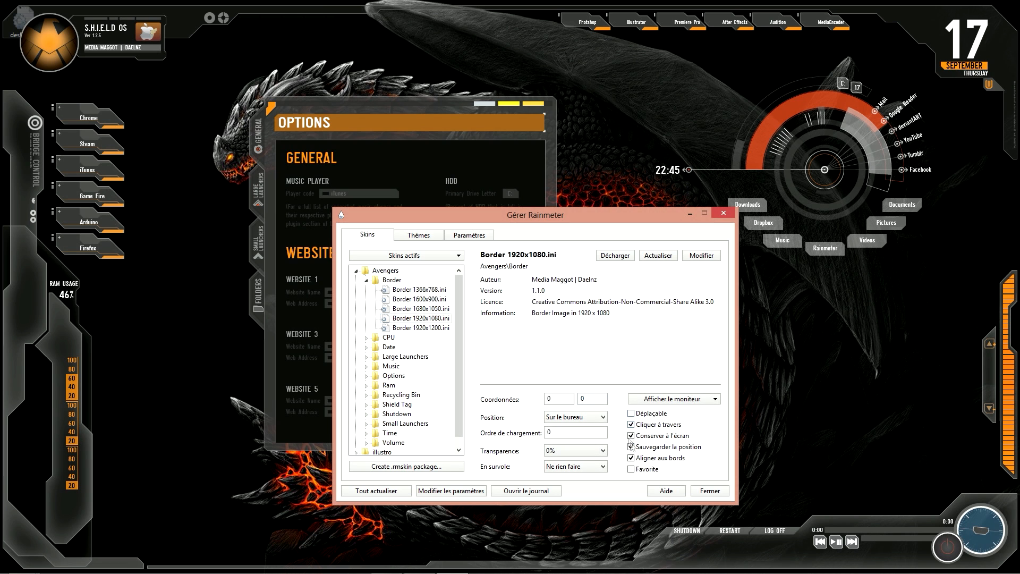
Disable Déplaçable for the Avengers CPU 3 Core.ini and Date.ini skins so they cannot be moved.
click(366, 338)
click(405, 366)
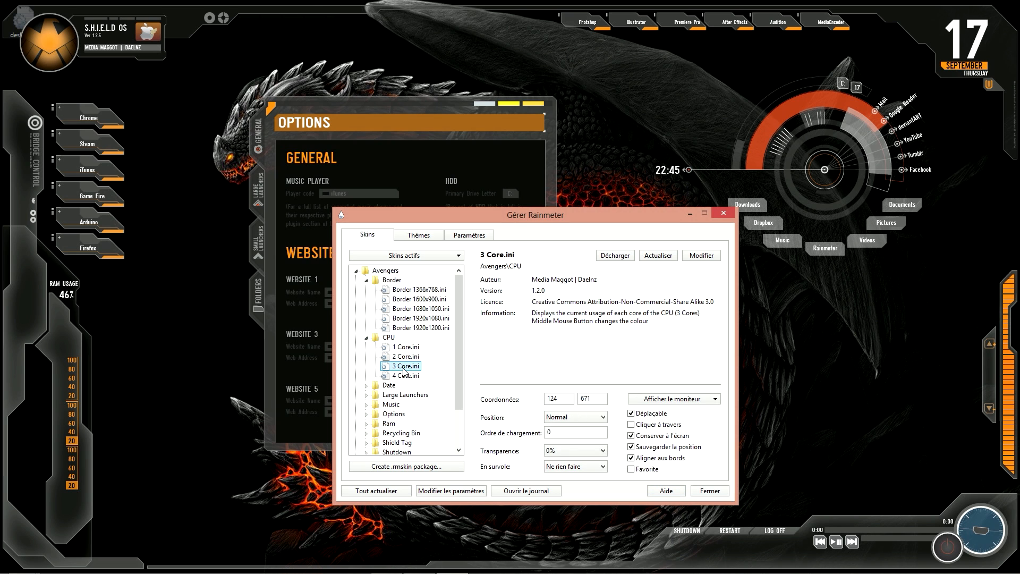
click(631, 413)
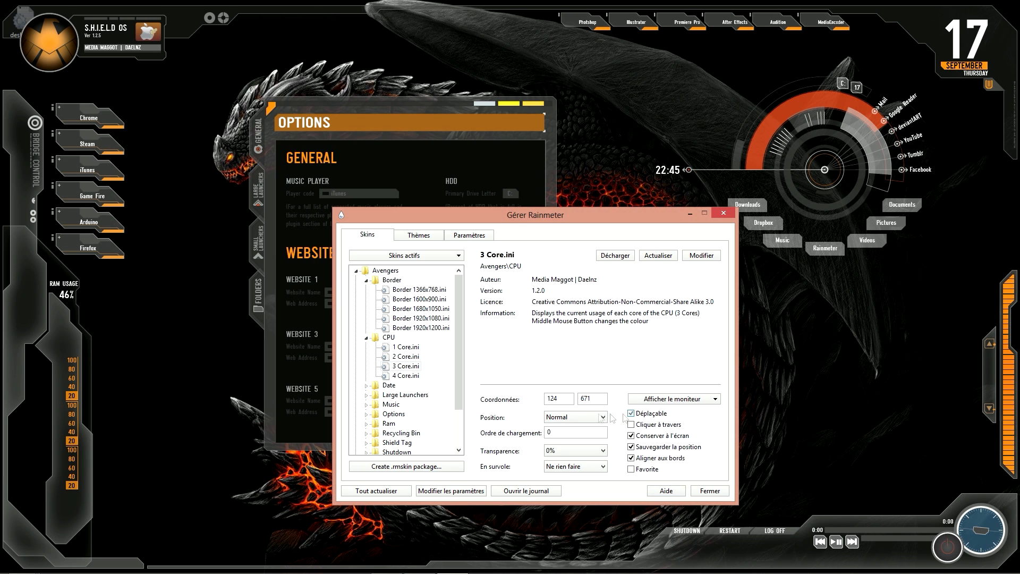
click(367, 385)
click(403, 395)
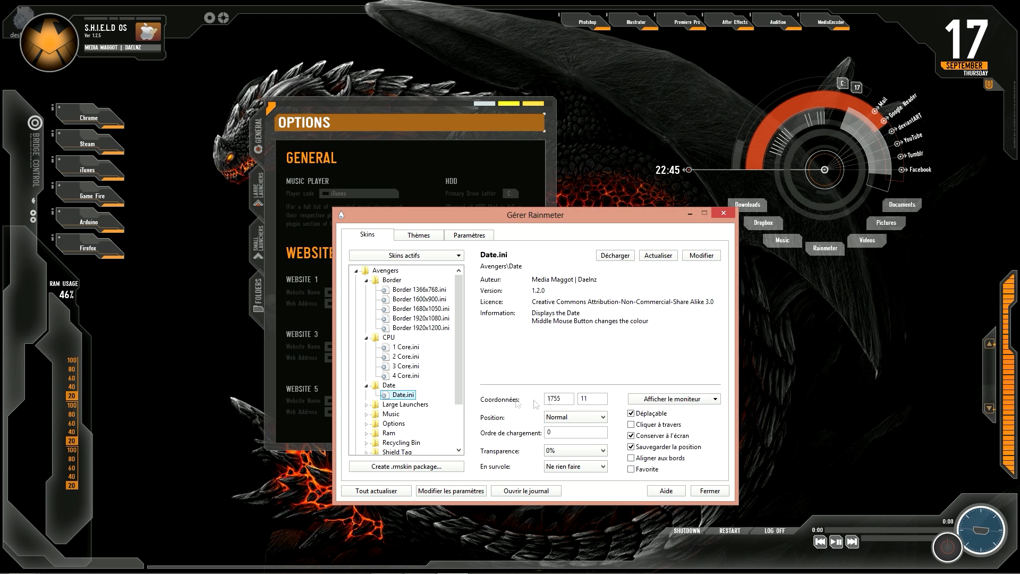
click(631, 413)
Make the Avengers Large Launchers.ini and Music.ini skins non-draggable by disabling Déplaçable for each.
drag(460, 345, 460, 378)
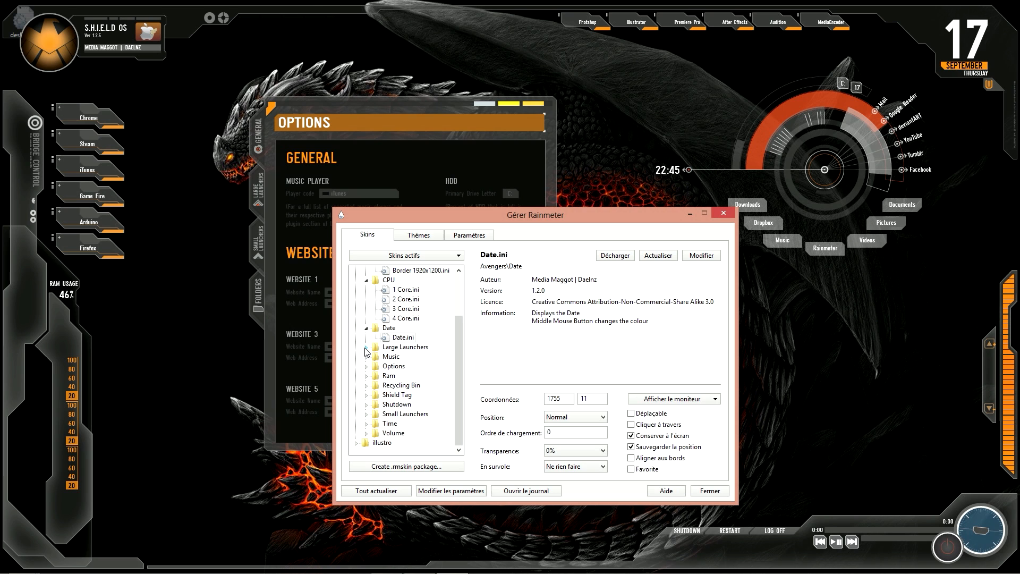
click(415, 357)
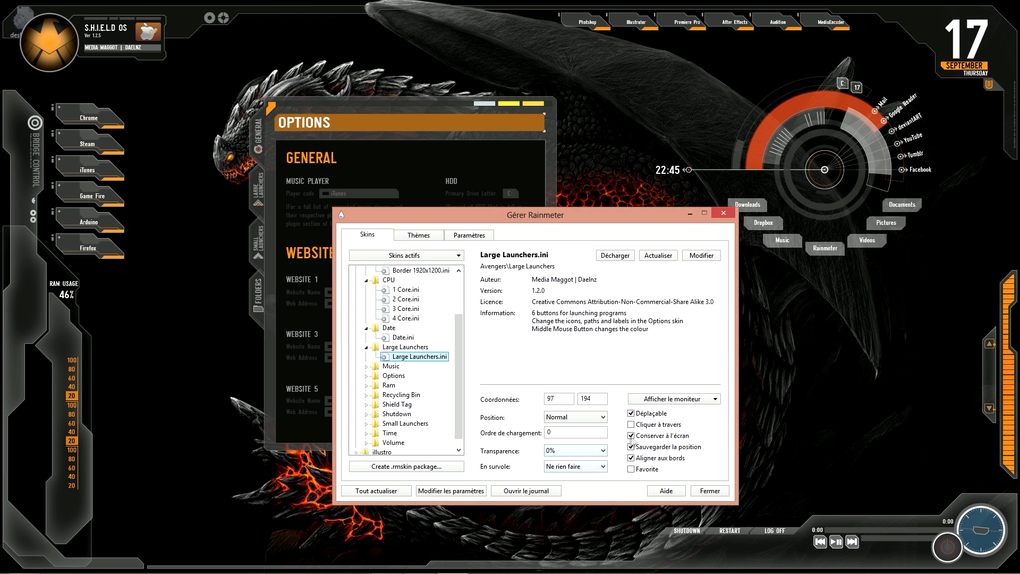
click(631, 414)
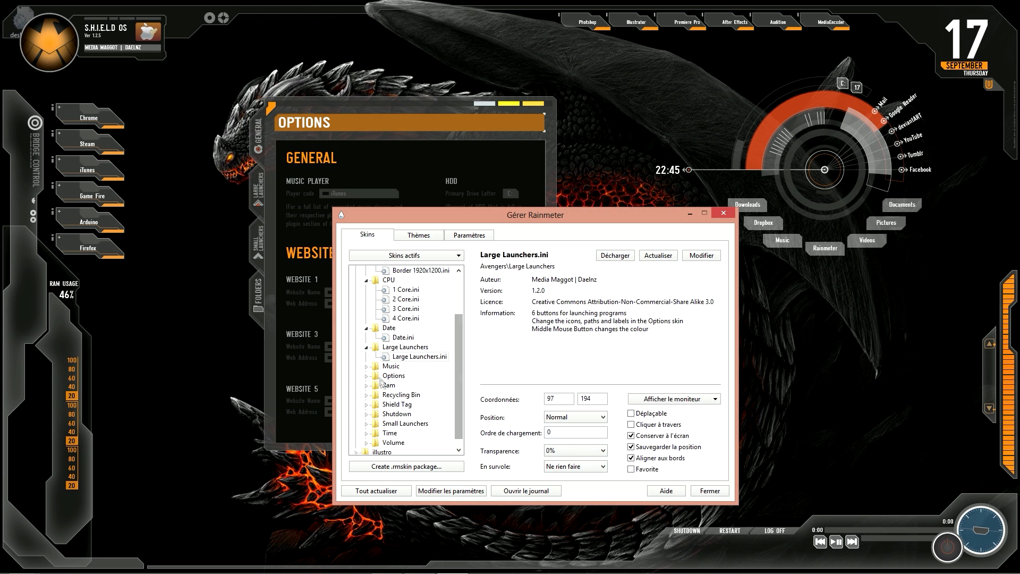
click(366, 367)
click(405, 375)
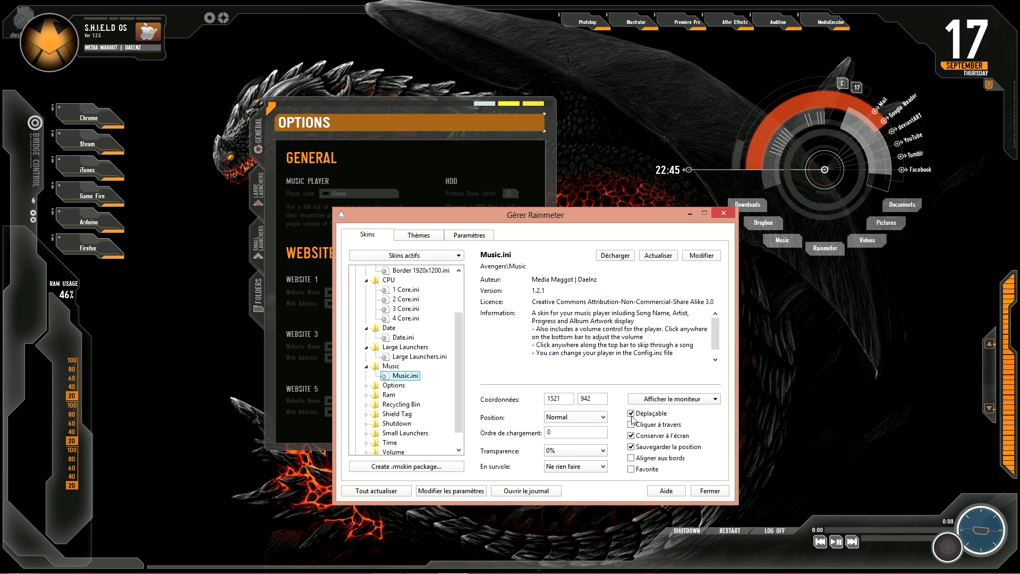
Disable Déplaçable for the Avengers Options.ini skin and enable it again.
click(366, 385)
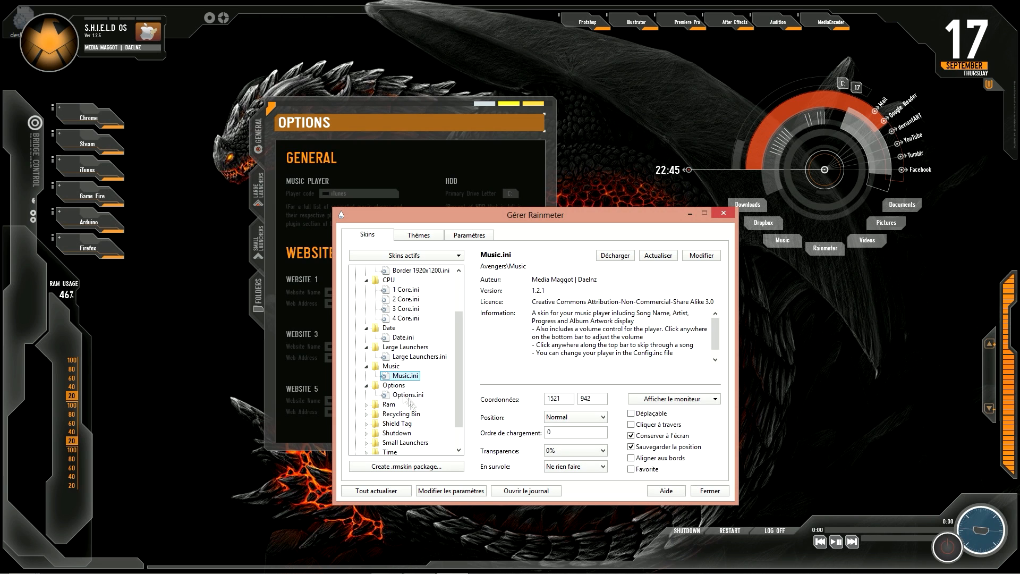
click(408, 395)
click(631, 413)
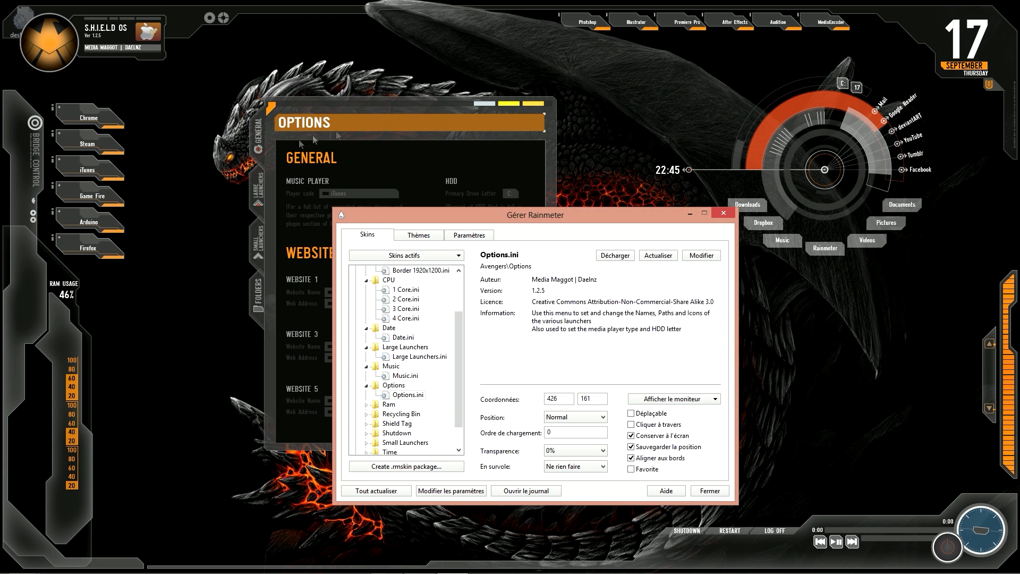
click(631, 413)
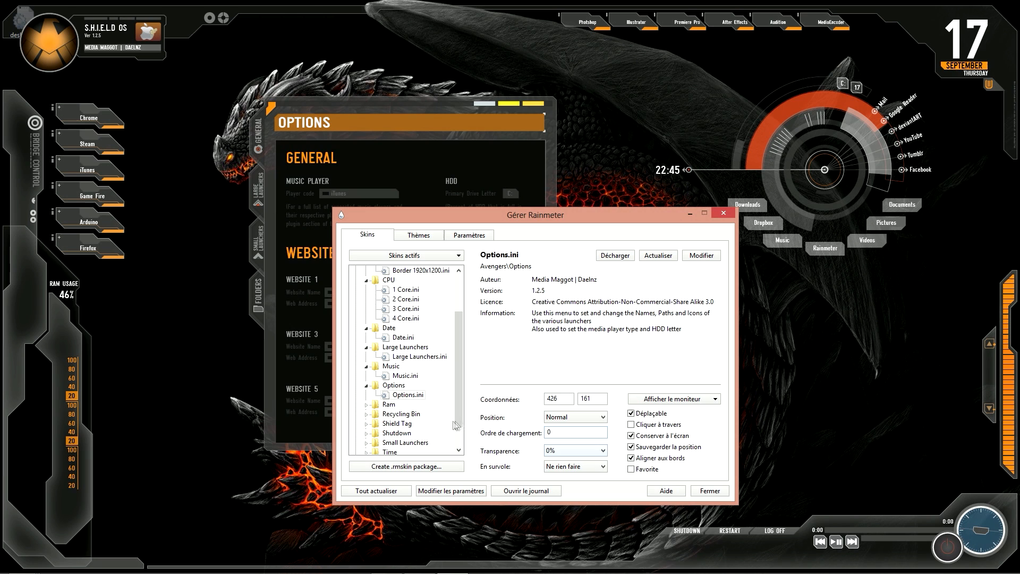
Lock the Avengers Ram.ini and Recycling Bin.ini skins in place by disabling Déplaçable for each.
click(367, 405)
click(403, 414)
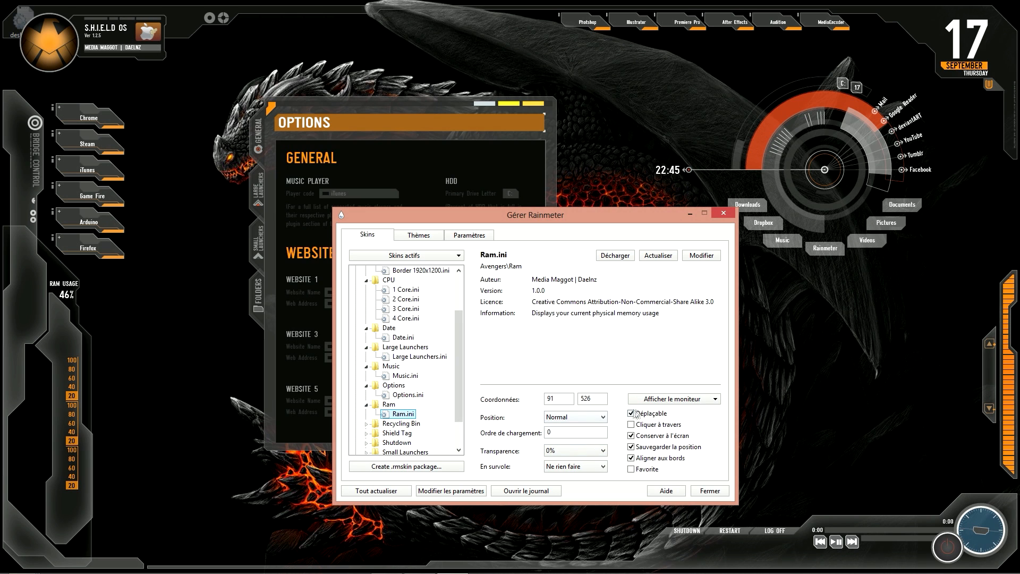
scroll(460, 375, down, 2)
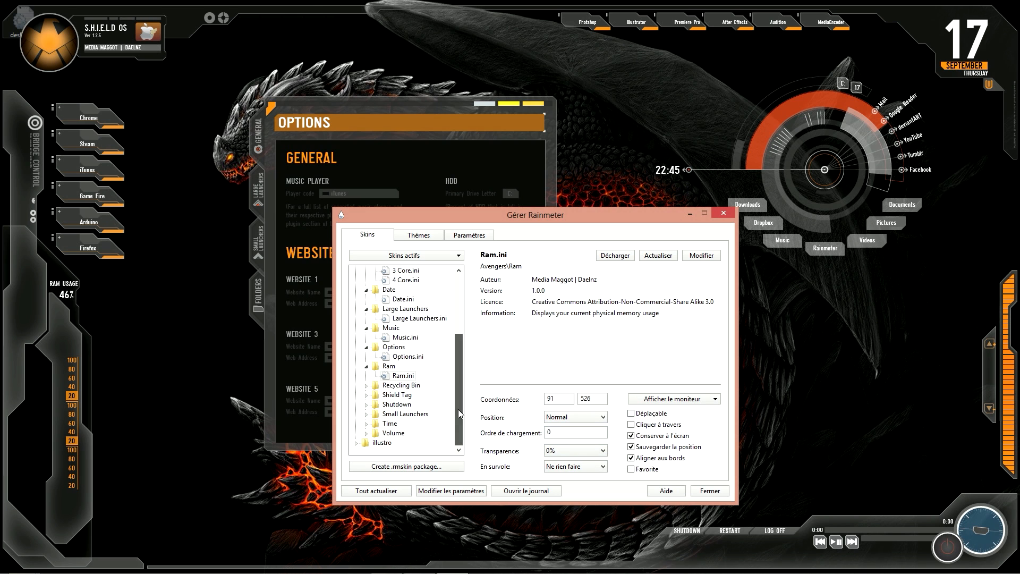
click(384, 386)
click(366, 386)
click(384, 395)
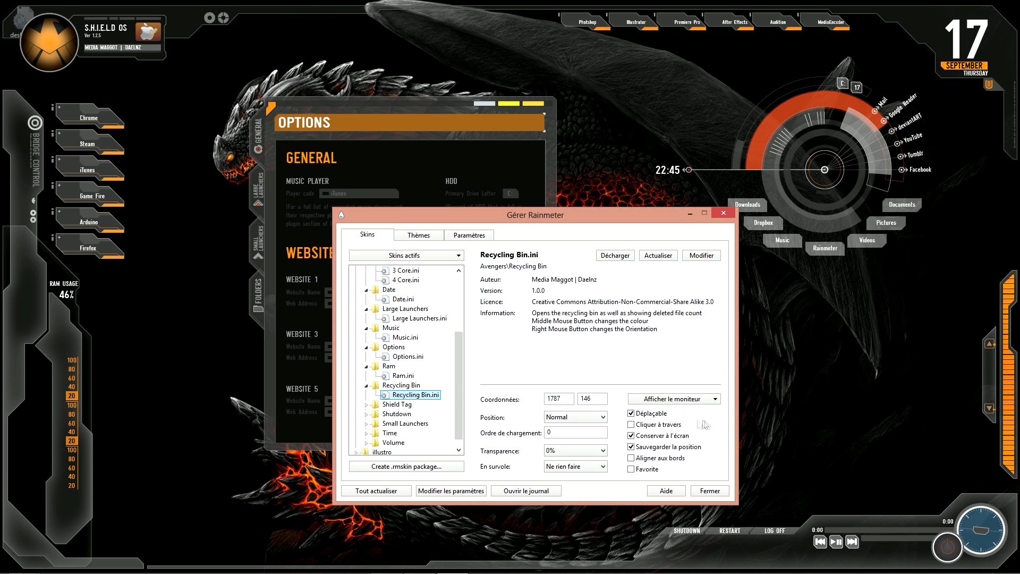
click(632, 414)
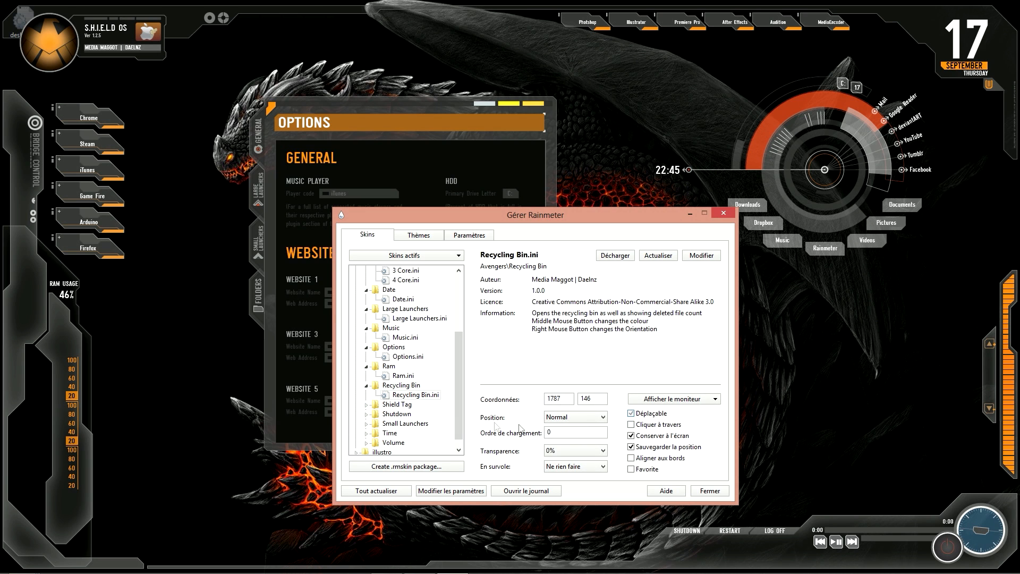
Disable Déplaçable for the Avengers Shield Tag.ini and Shutdown.ini skins.
double_click(386, 405)
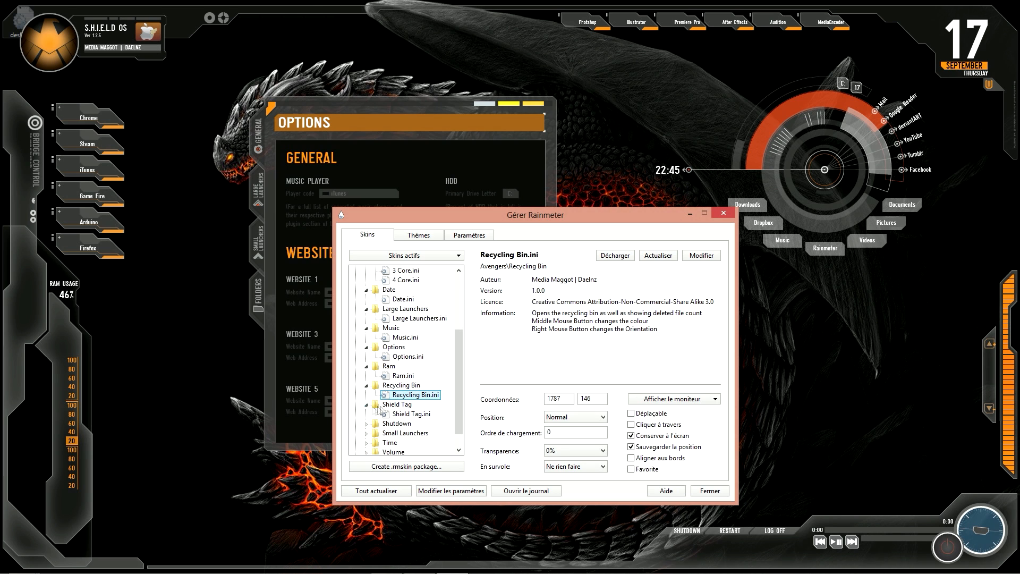
click(393, 414)
click(631, 414)
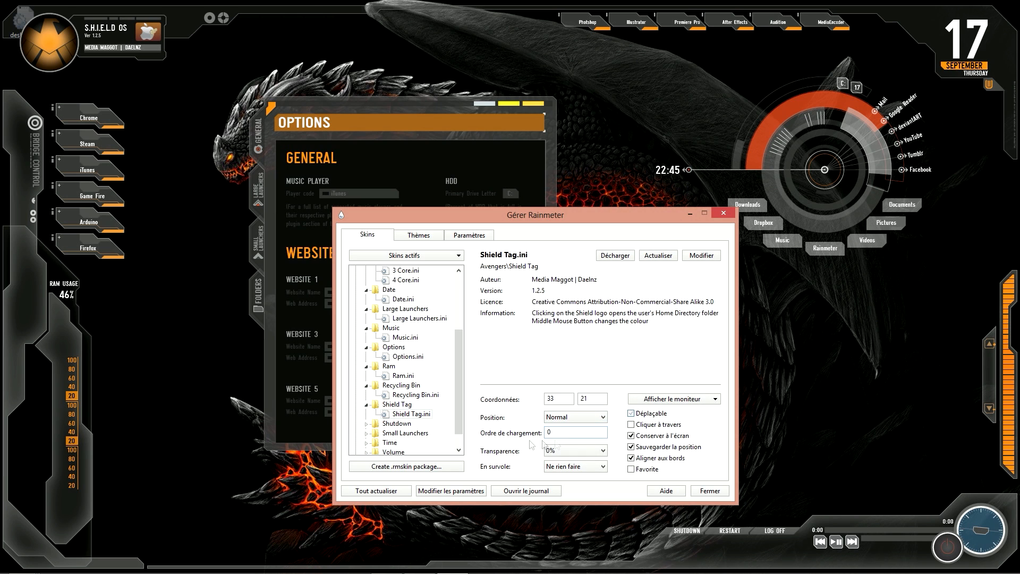
click(367, 423)
click(410, 432)
click(631, 413)
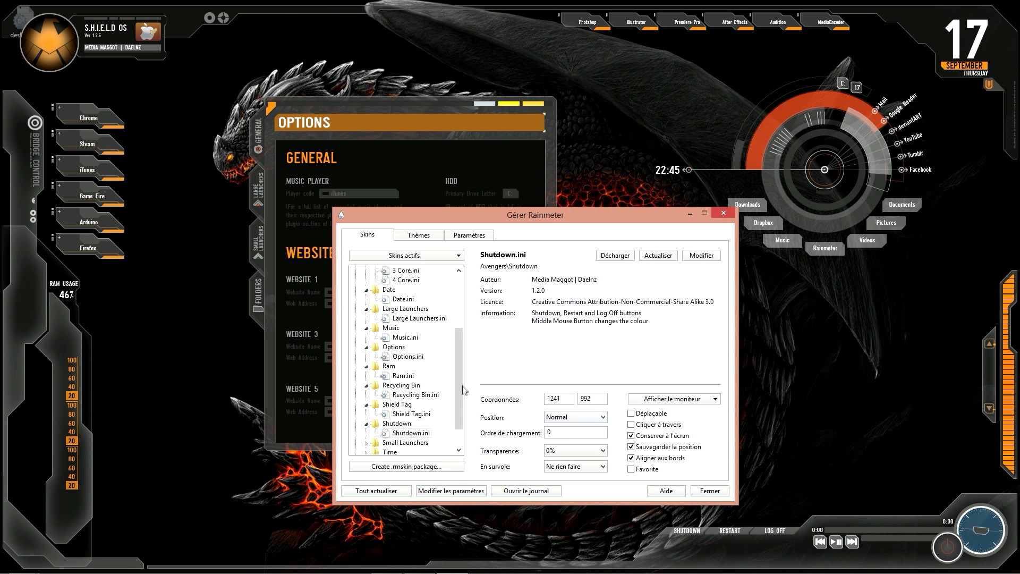
Make the Avengers Small Launchers.ini and Time 24 Hour.ini skins non-draggable by disabling Déplaçable.
scroll(461, 433, down, 1)
click(359, 417)
click(367, 414)
click(420, 423)
click(631, 413)
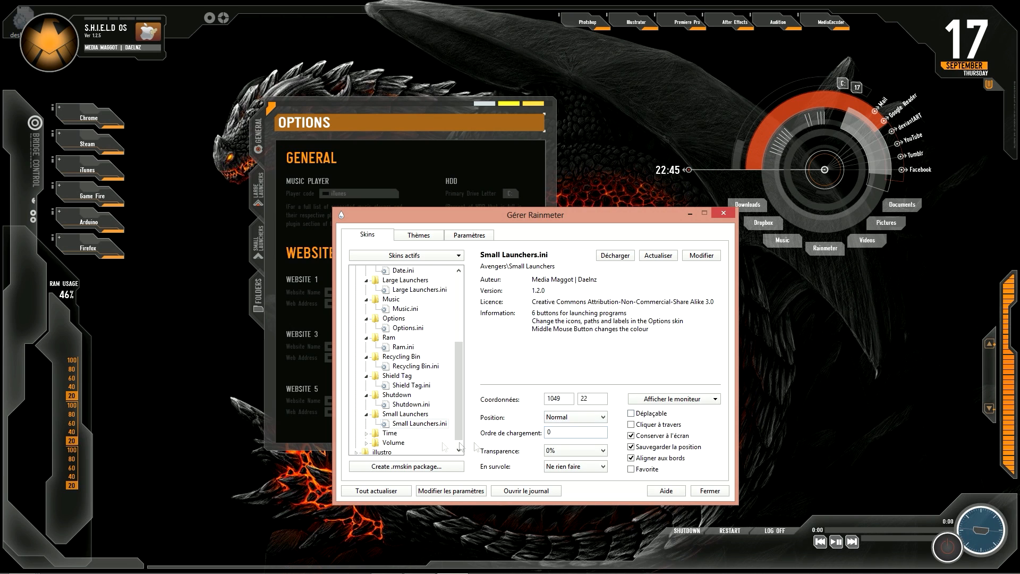
click(367, 434)
click(409, 442)
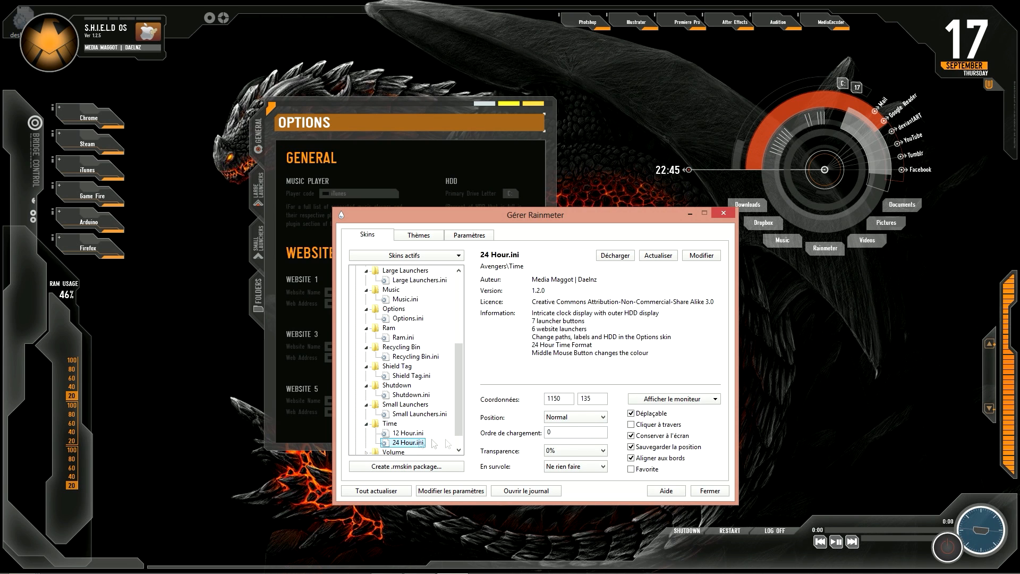
Disable Déplaçable for the Avengers Volume.ini skin and close the Rainmeter manager.
click(366, 452)
click(412, 445)
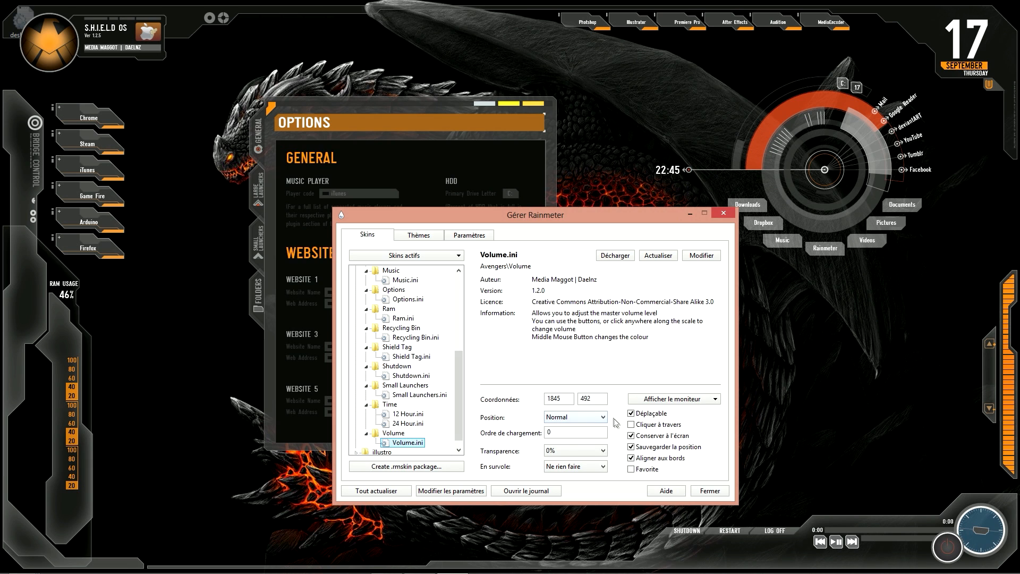
scroll(459, 407, down, 1)
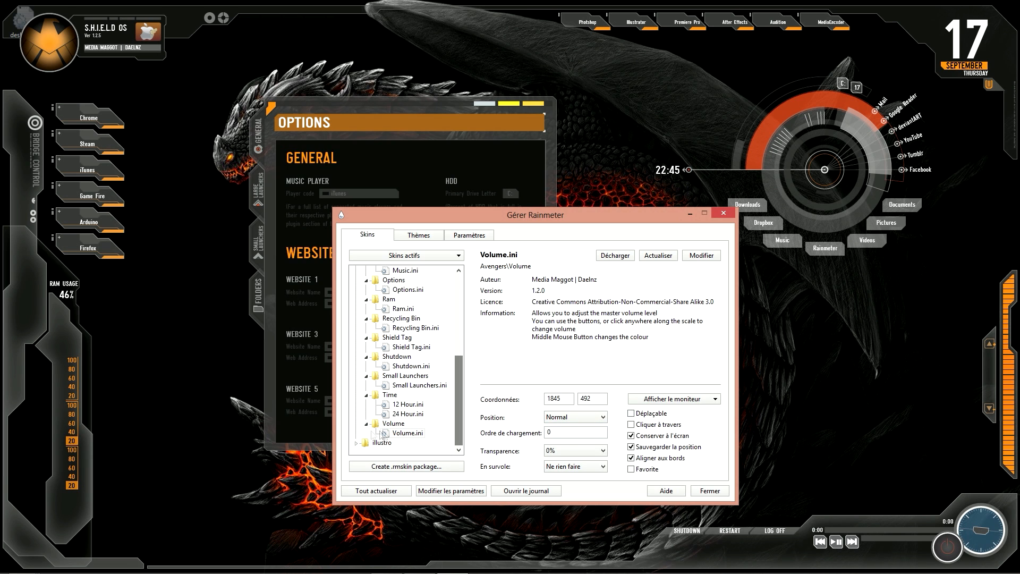
click(717, 494)
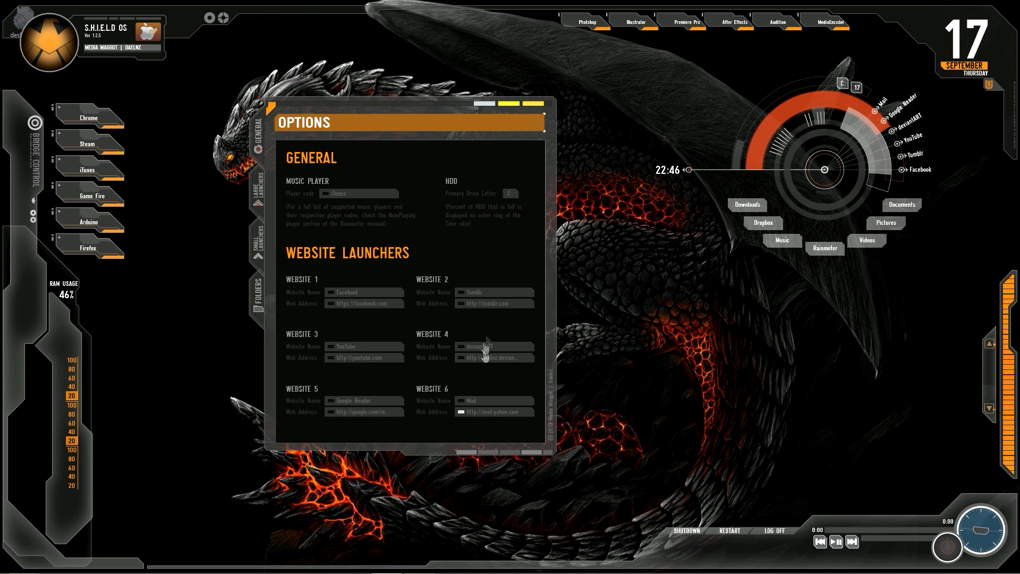
Move the Options panel around the desktop and leave it slightly higher than its original place.
drag(413, 109, 401, 156)
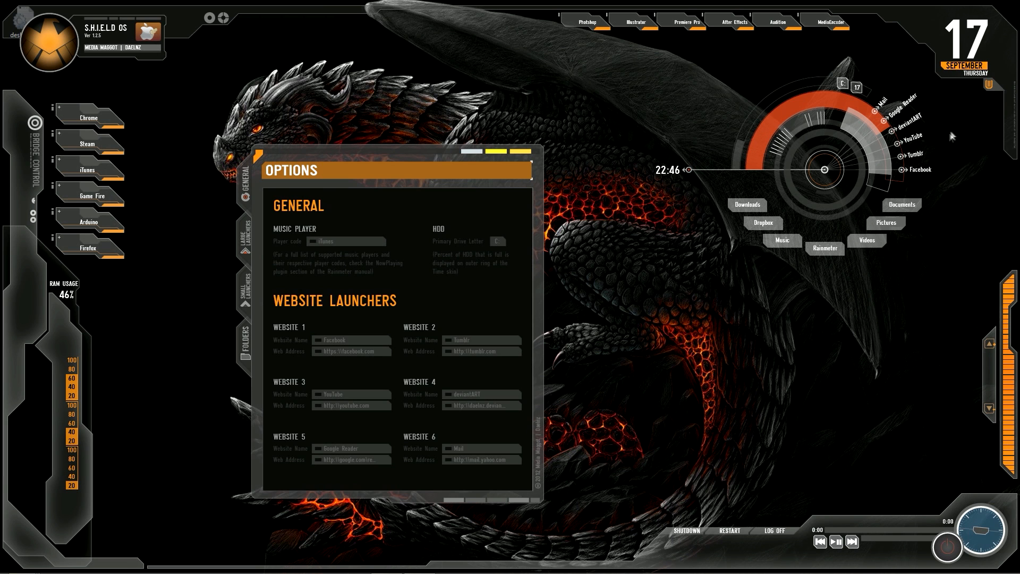
drag(361, 170, 373, 101)
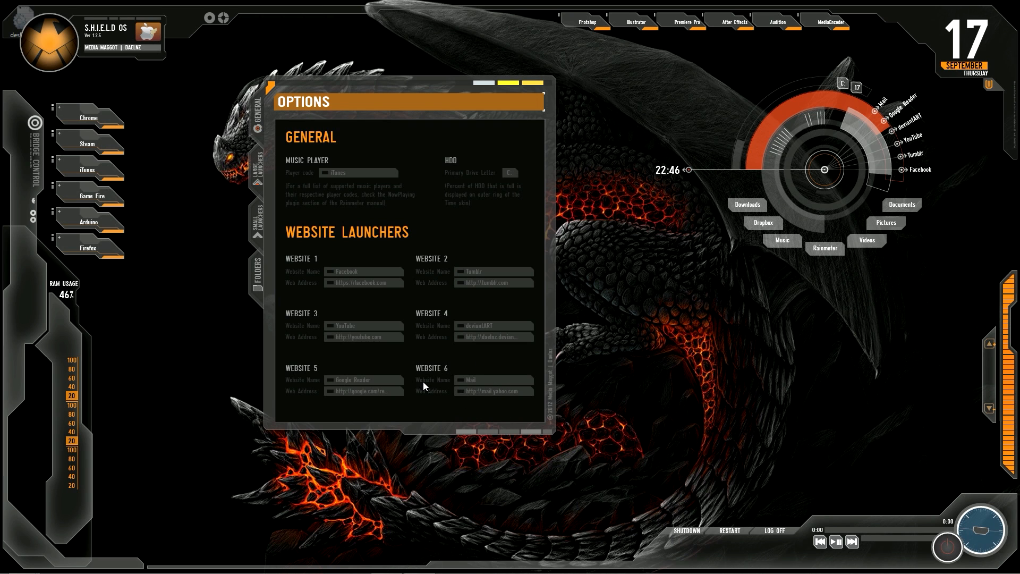
Re-enter Mail as the Website 6 name in the Options panel, and open its web address for editing without changing it.
click(475, 385)
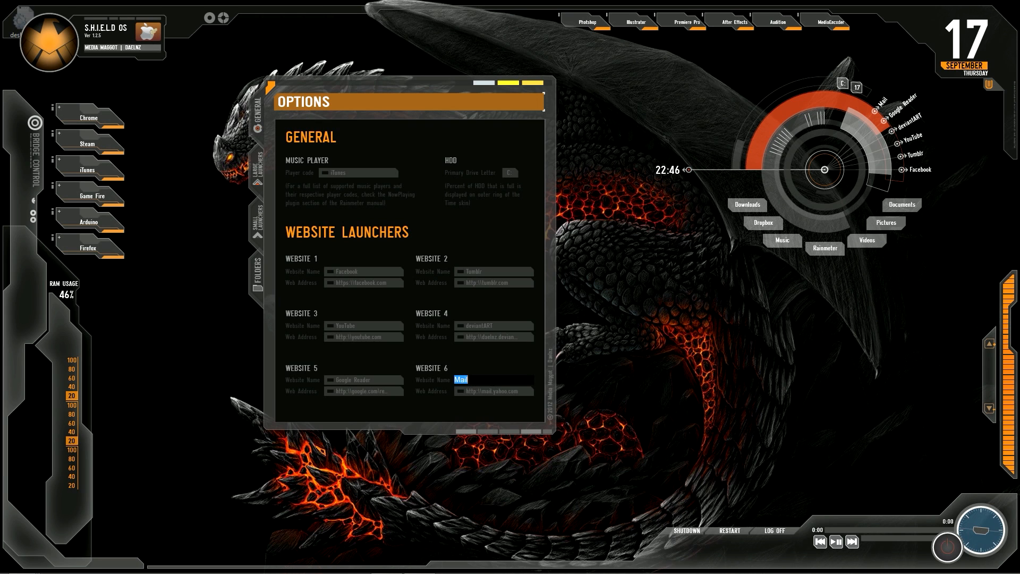
text(rer)
key(BackSpace)
key(BackSpace)
key(BackSpace)
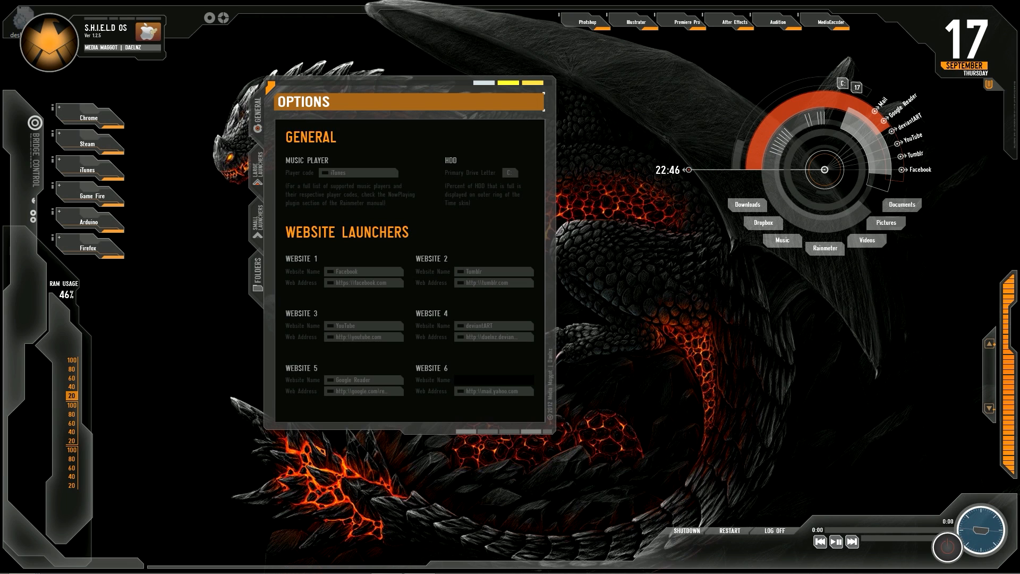
text(Mail)
key(Return)
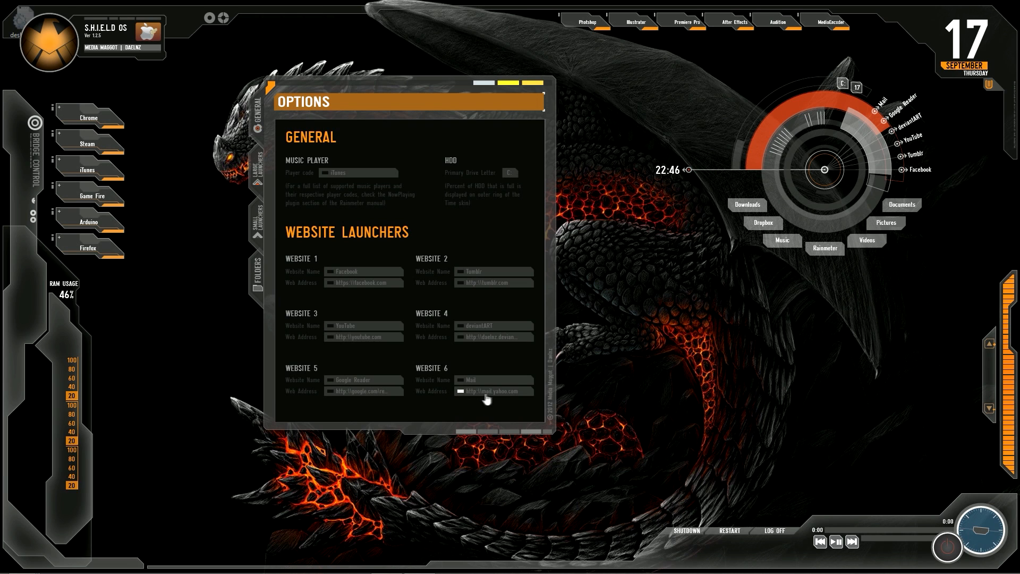
click(490, 394)
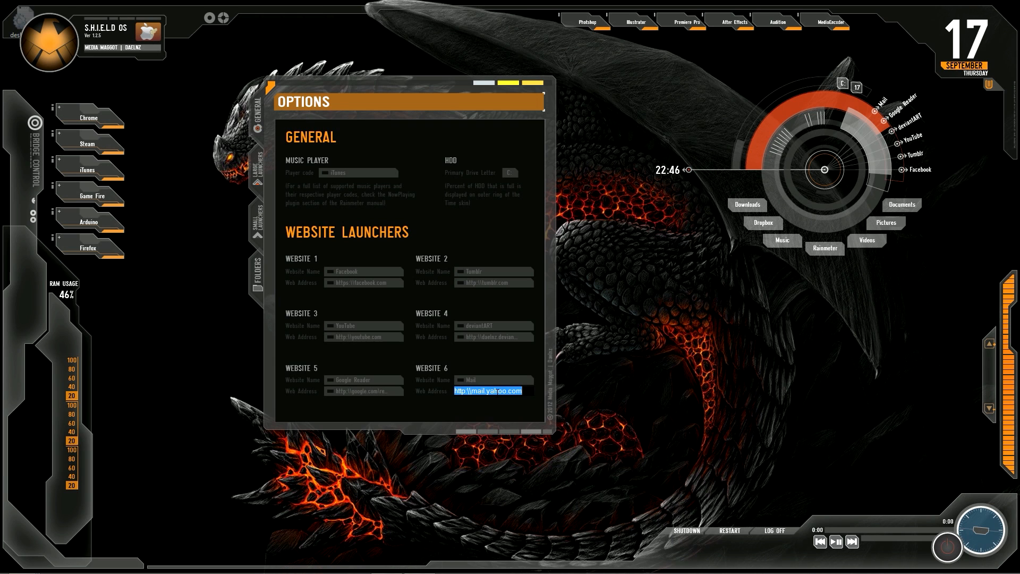
click(504, 407)
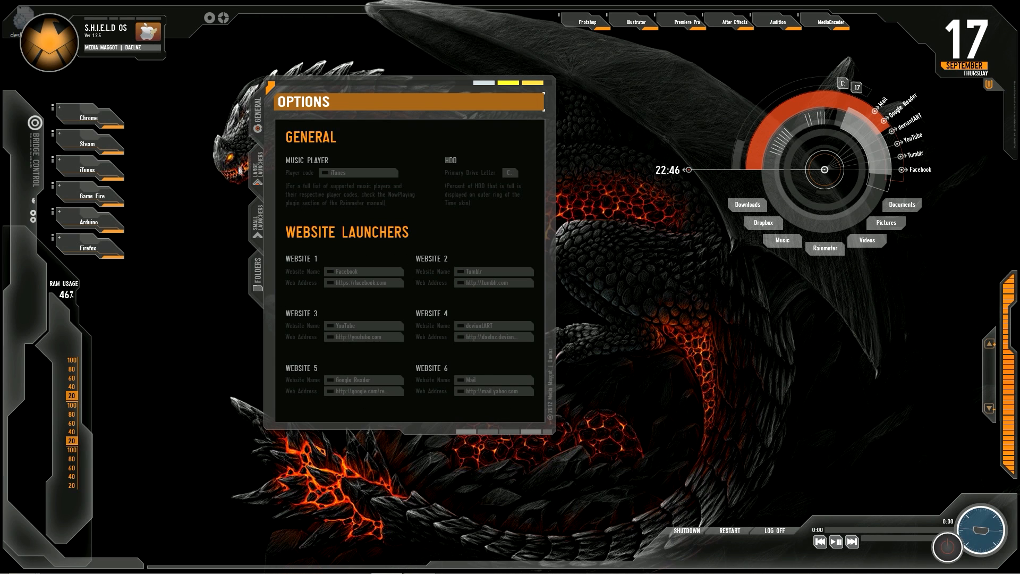
Open the large launchers configuration, inspect Launcher 1's application name and path fields, and cancel the file selection.
click(257, 170)
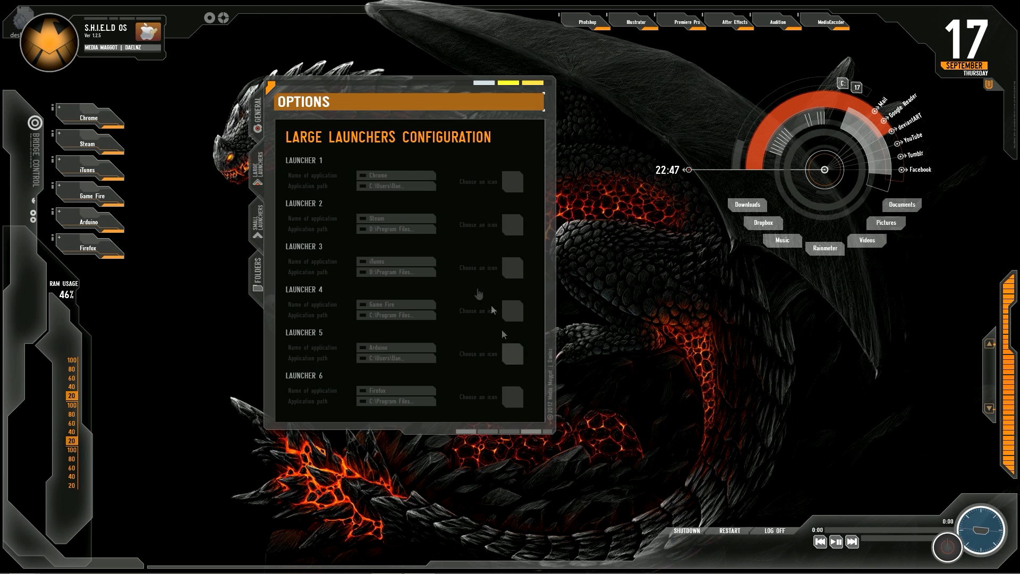
click(383, 177)
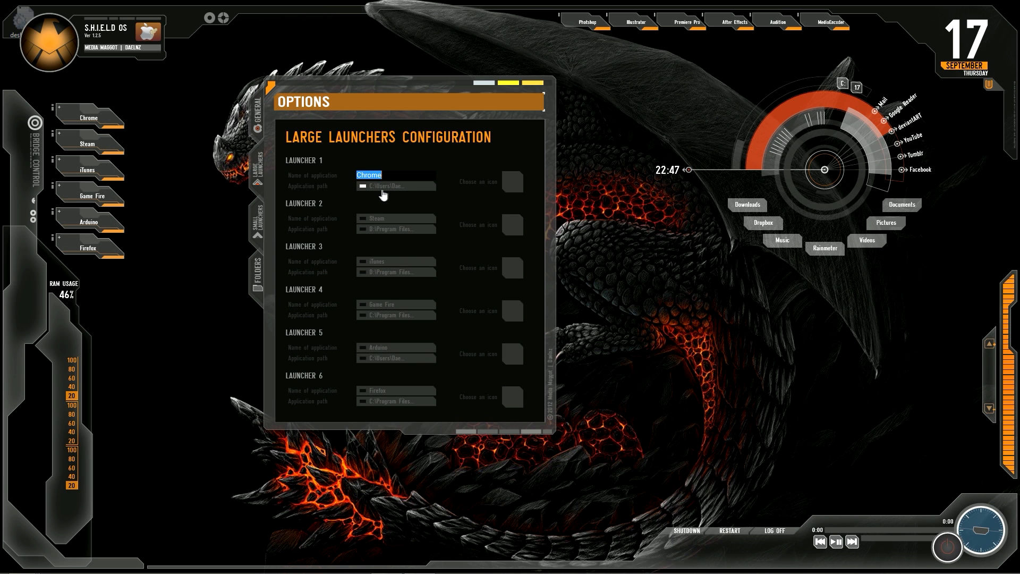
click(385, 188)
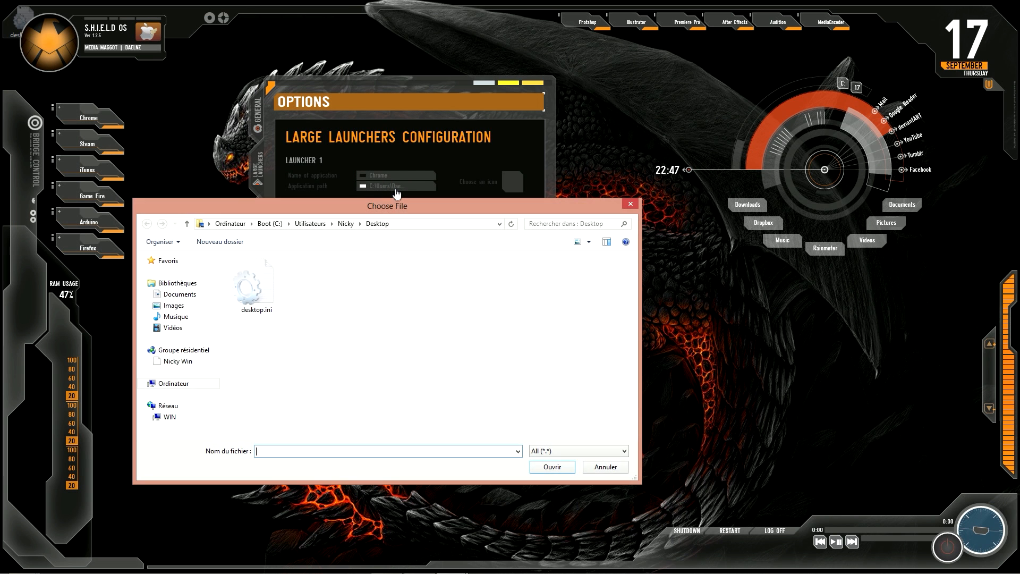
drag(392, 208, 507, 246)
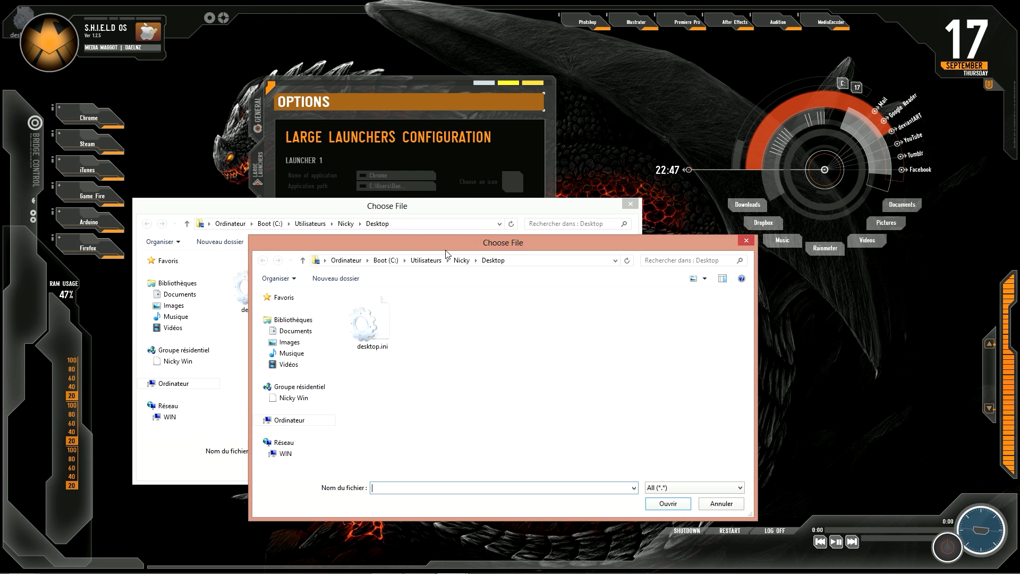
drag(443, 250, 390, 242)
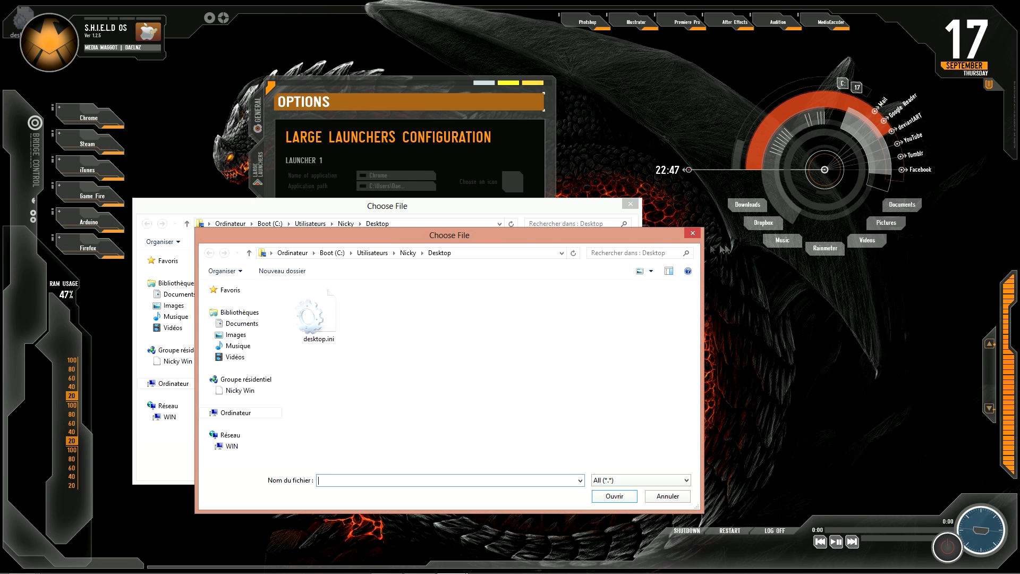
click(693, 233)
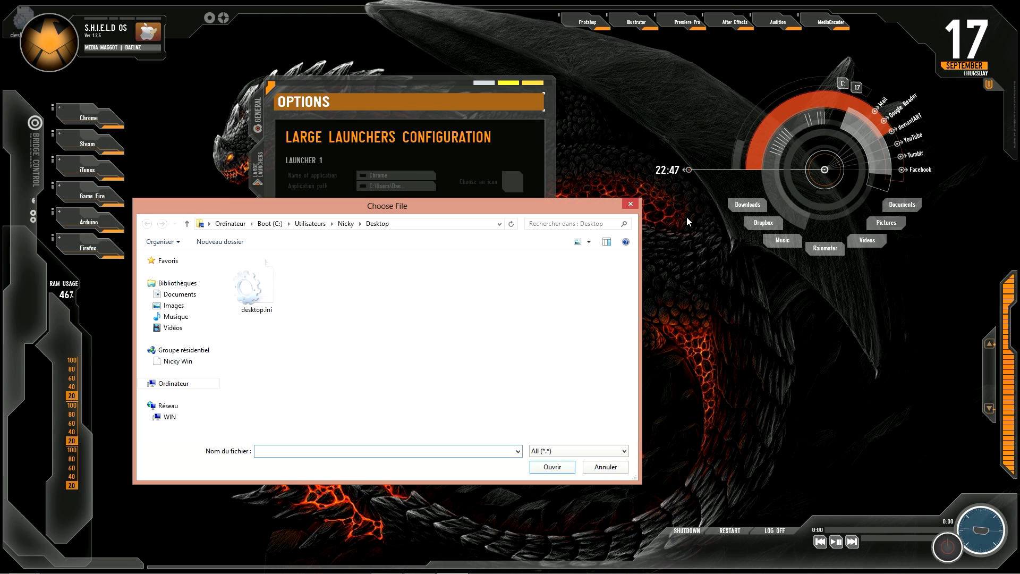
click(629, 205)
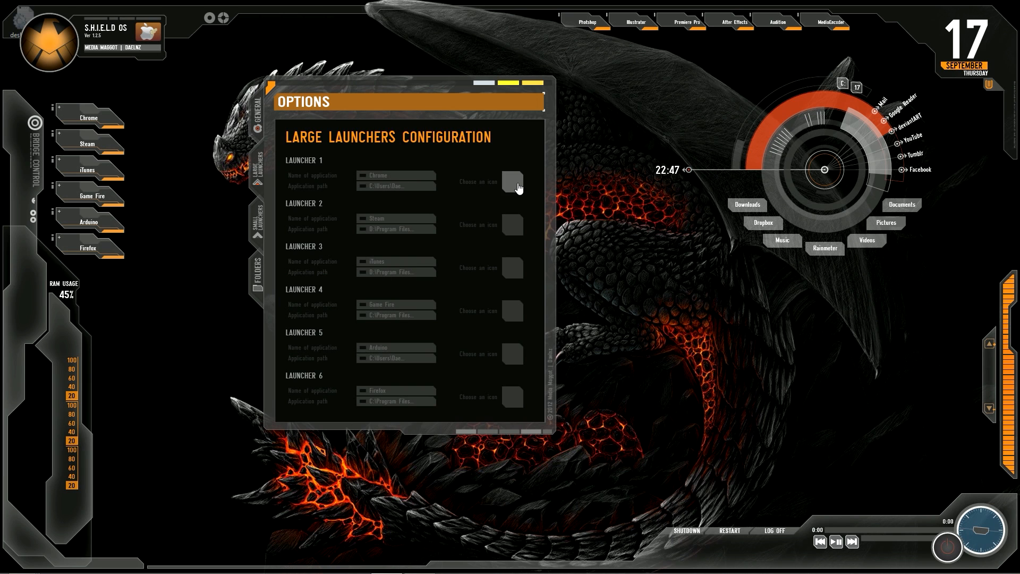
Switch to Firefox and search Google Images for "firefox png" in a new tab.
mouse_move(128, 571)
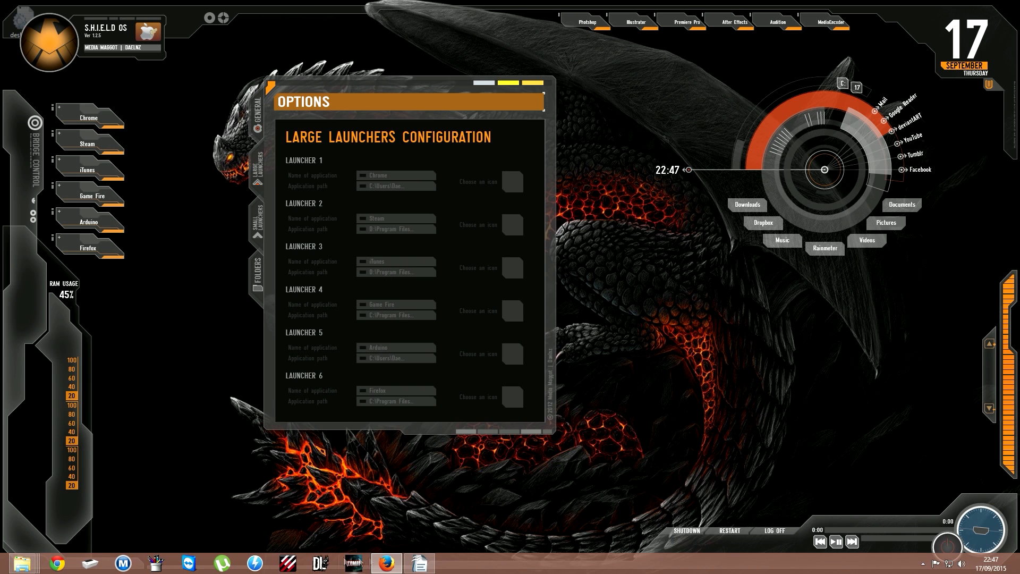
click(393, 567)
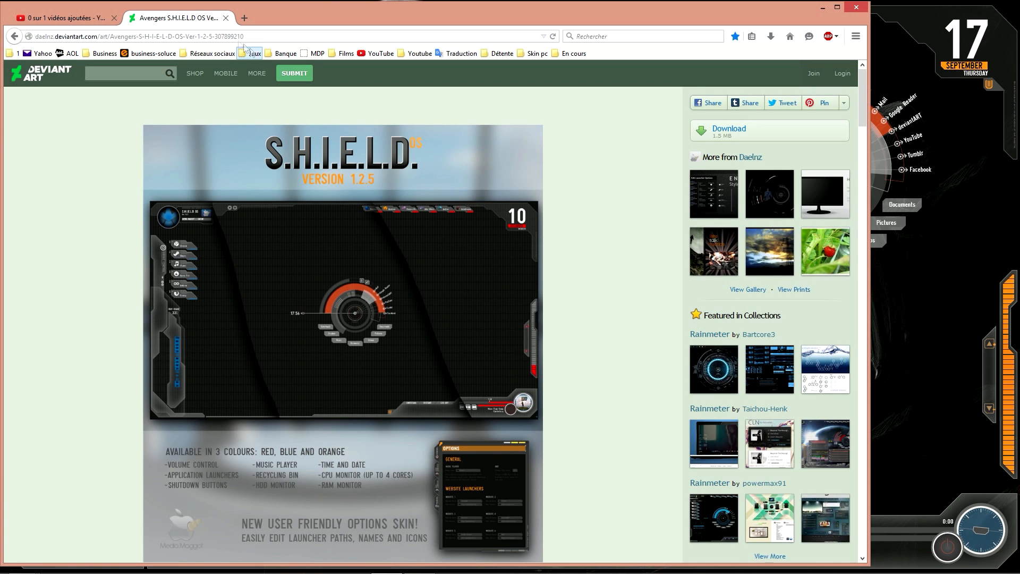
click(245, 17)
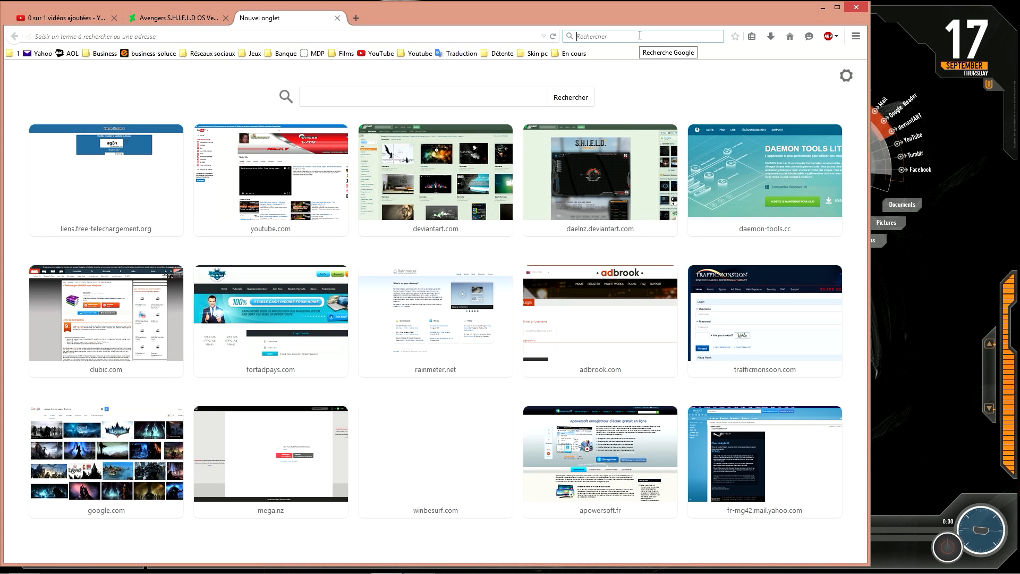
click(640, 35)
text(firefo)
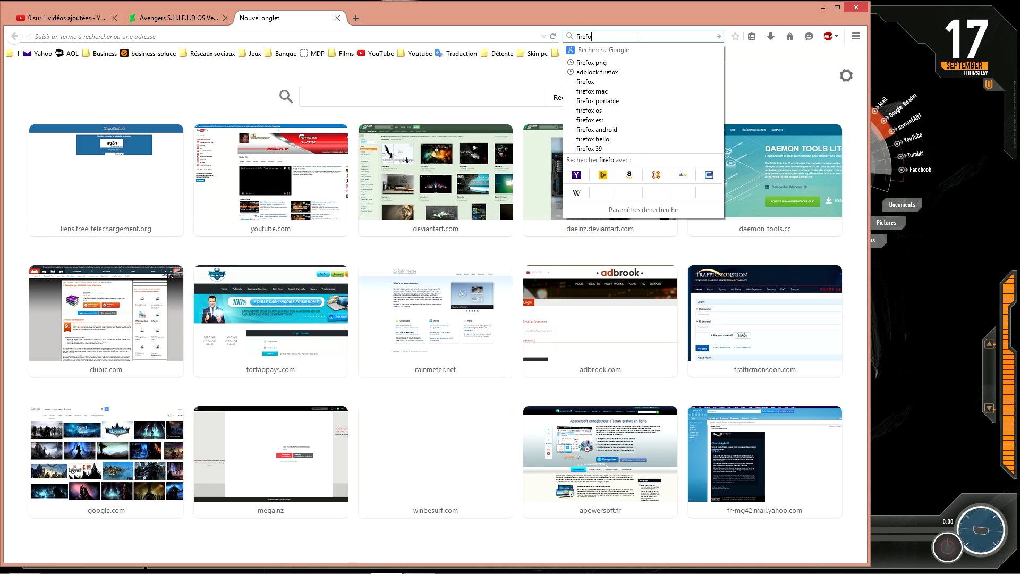
text(x png)
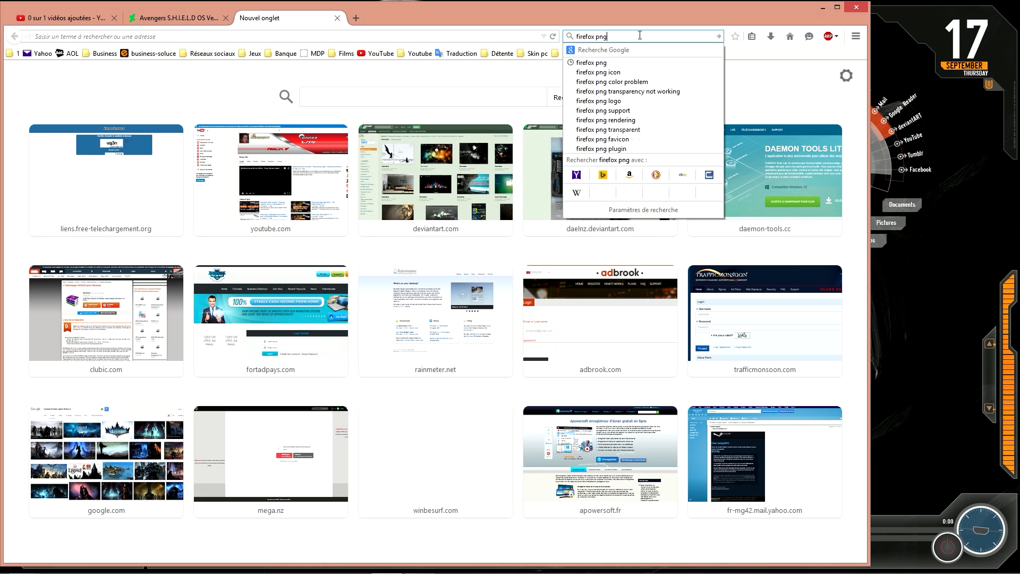
key(Return)
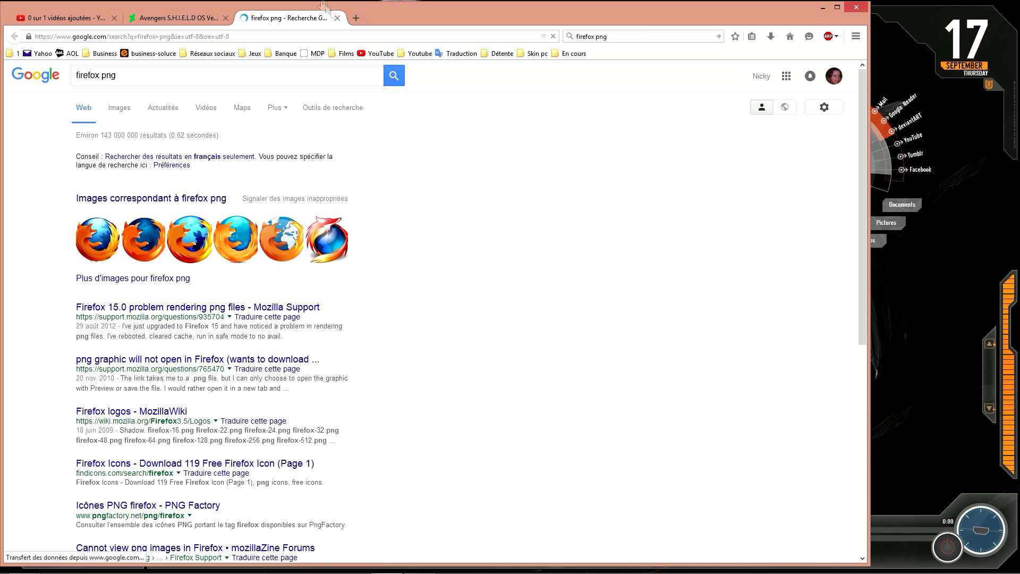
click(118, 109)
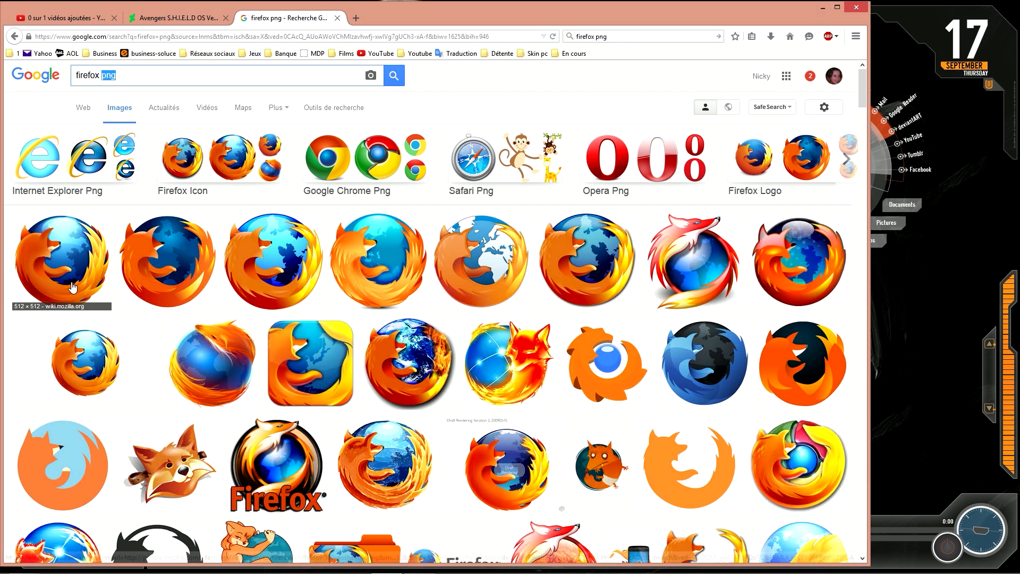
Preview the Firefox logos in the first results and save the Wikipedia one to the desktop as 1024px-Firefox_Old_Logo.png.
click(62, 260)
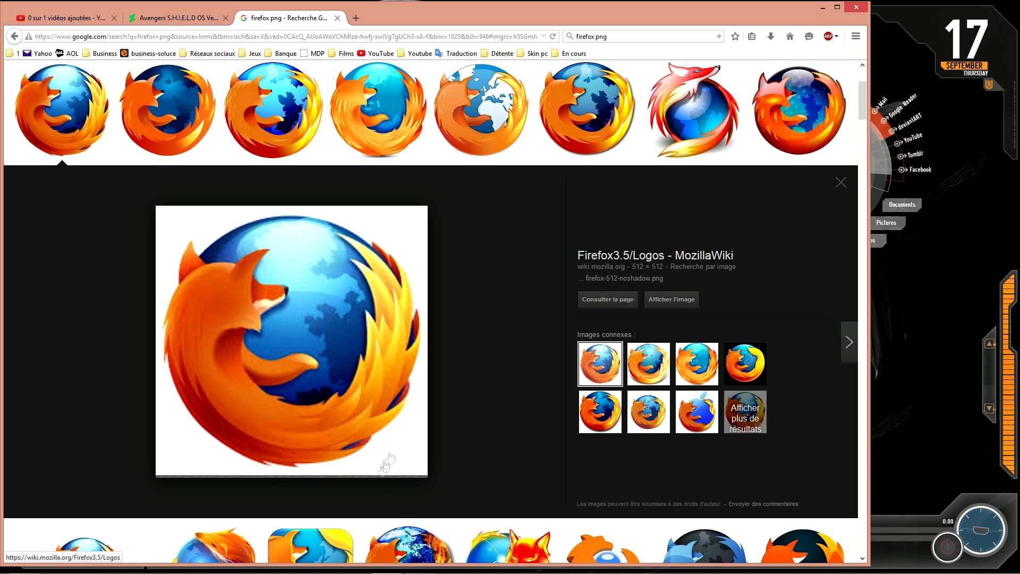
click(841, 182)
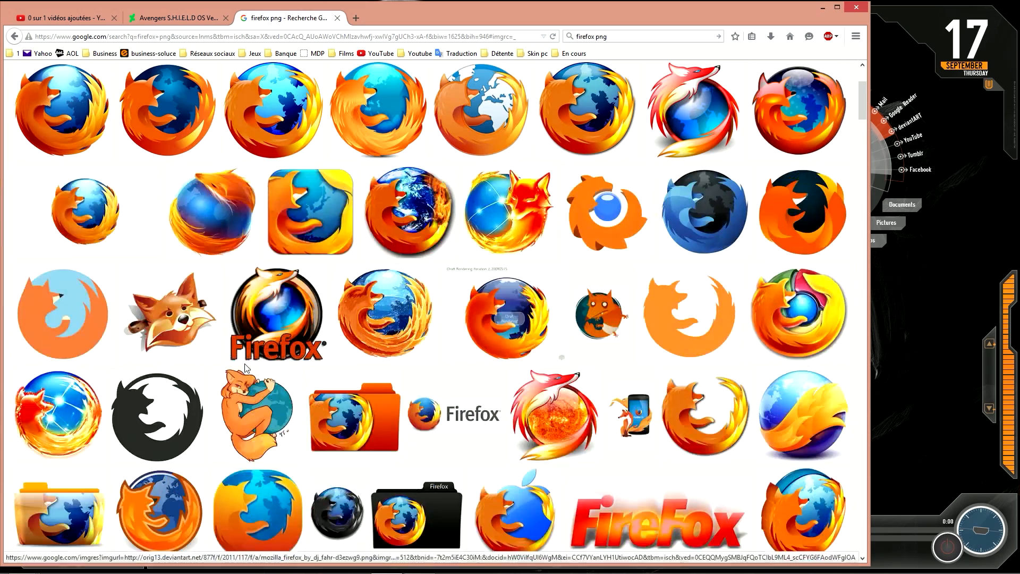
scroll(213, 372, up, 3)
click(190, 269)
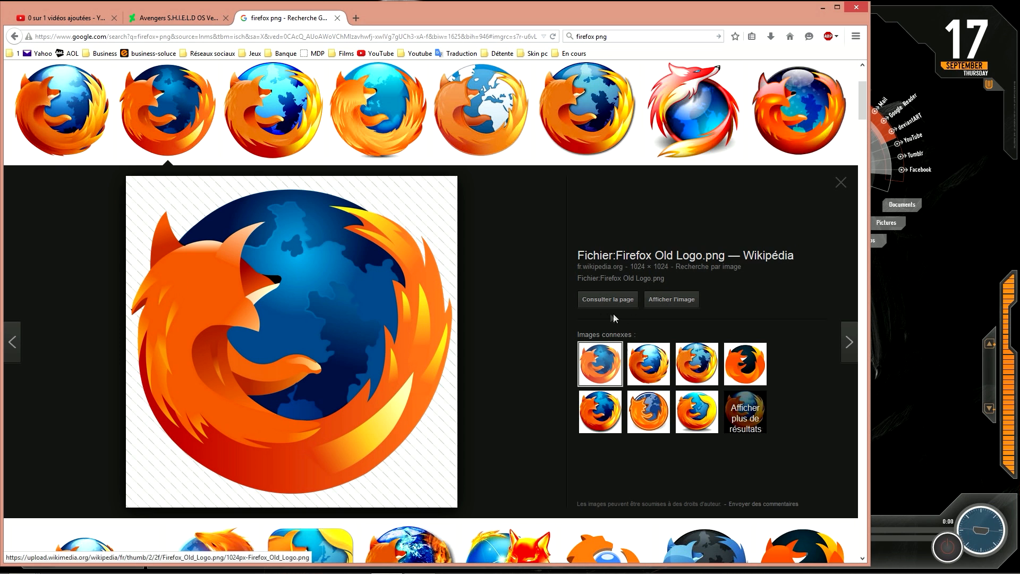
right_click(314, 316)
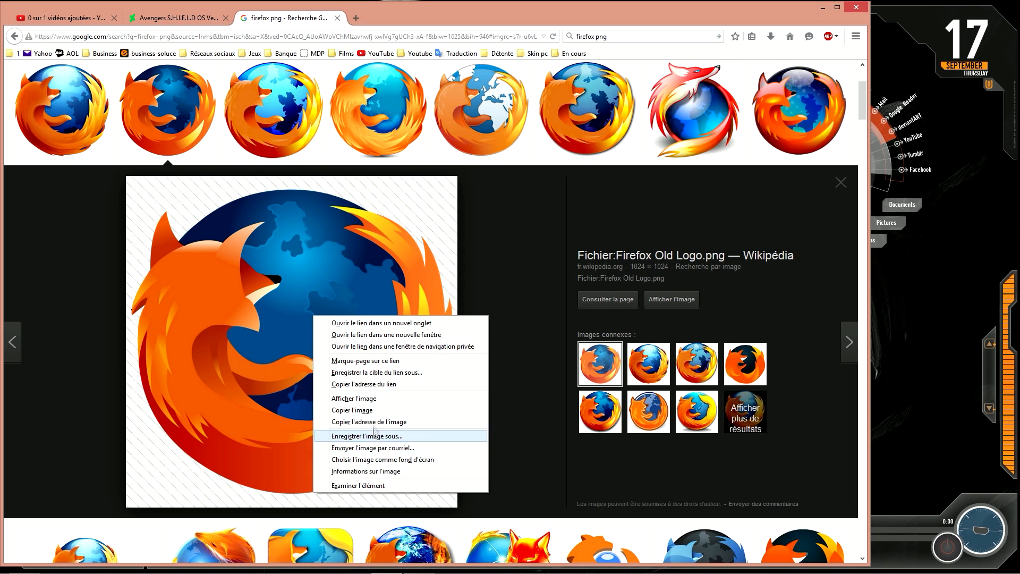
click(387, 437)
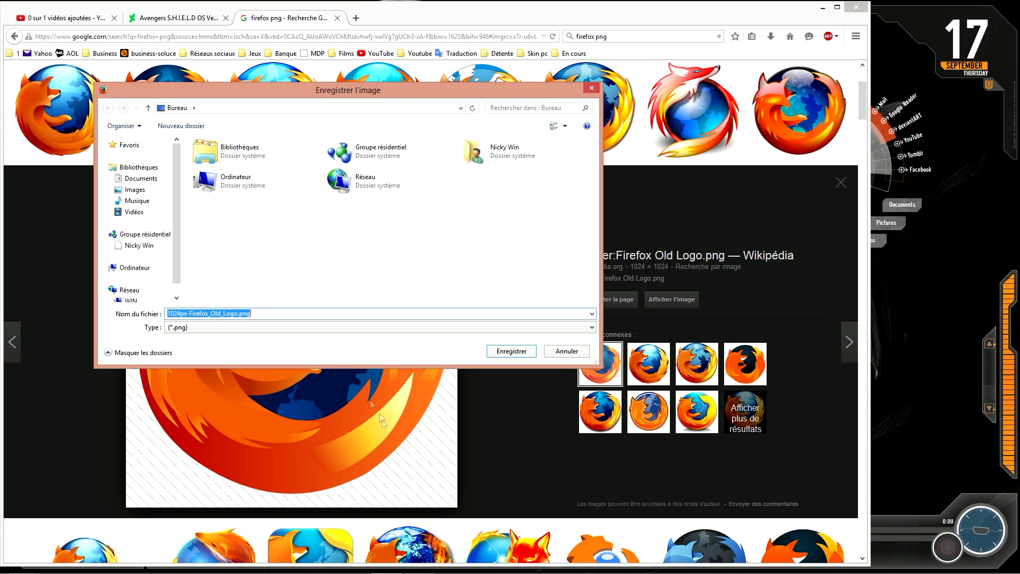
click(509, 352)
Return to the Rainmeter options and set 1024px-Firefox_Old_Logo.png as the icon of large Launcher 1.
click(822, 8)
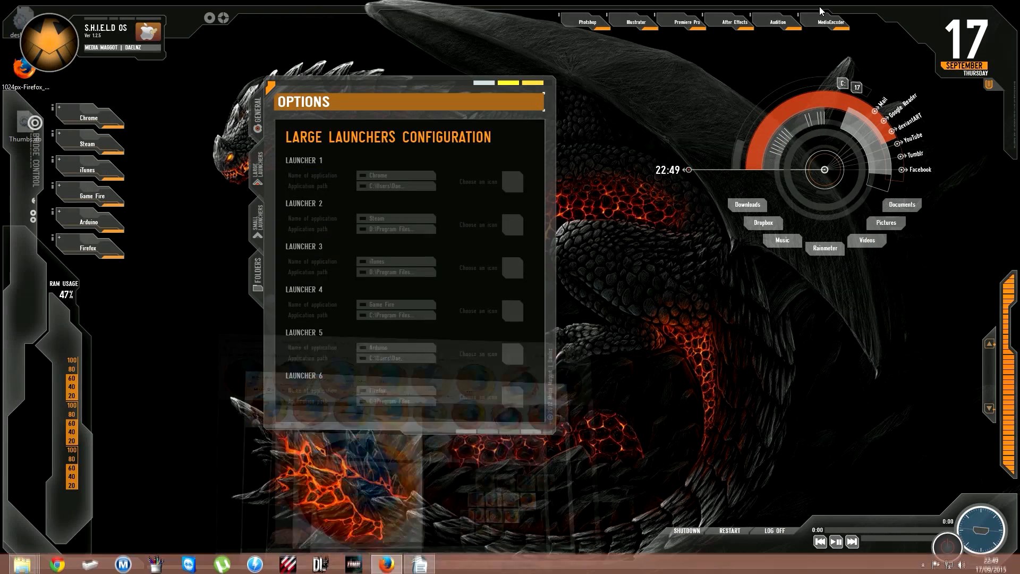
click(511, 183)
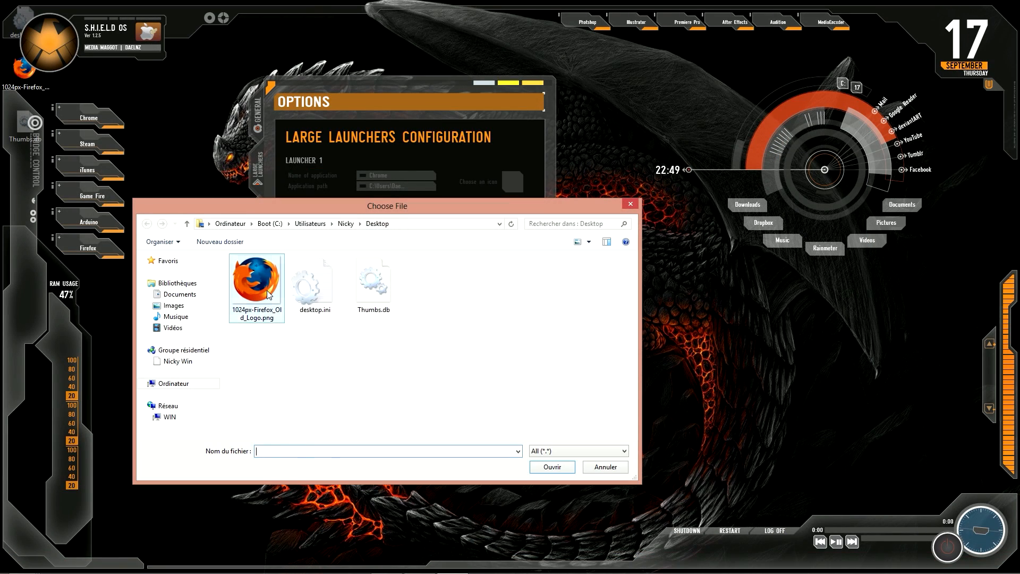
double_click(256, 282)
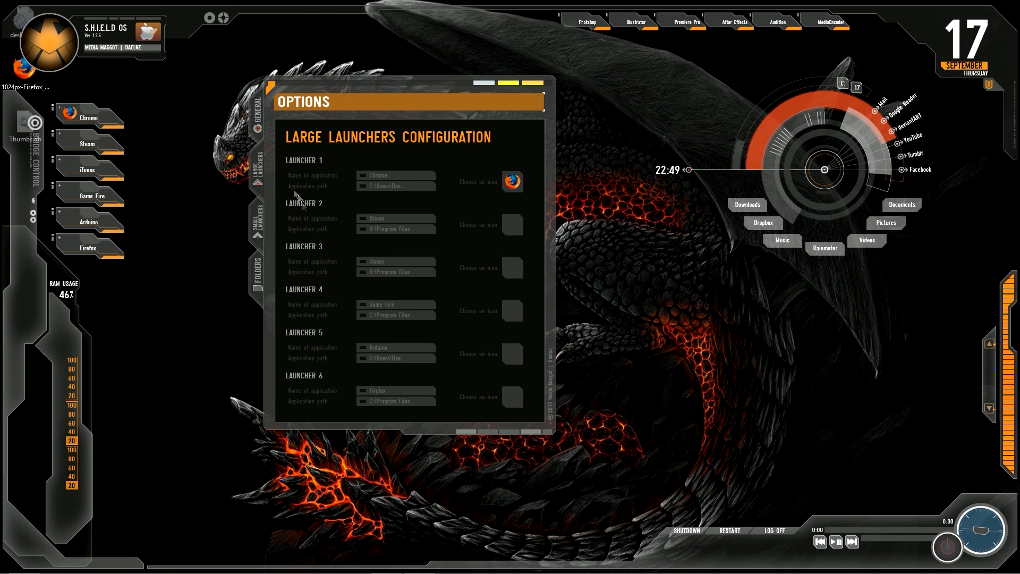
Open the small launchers configuration, inspect Launcher 1's application name and path fields, and cancel the file selection.
click(259, 222)
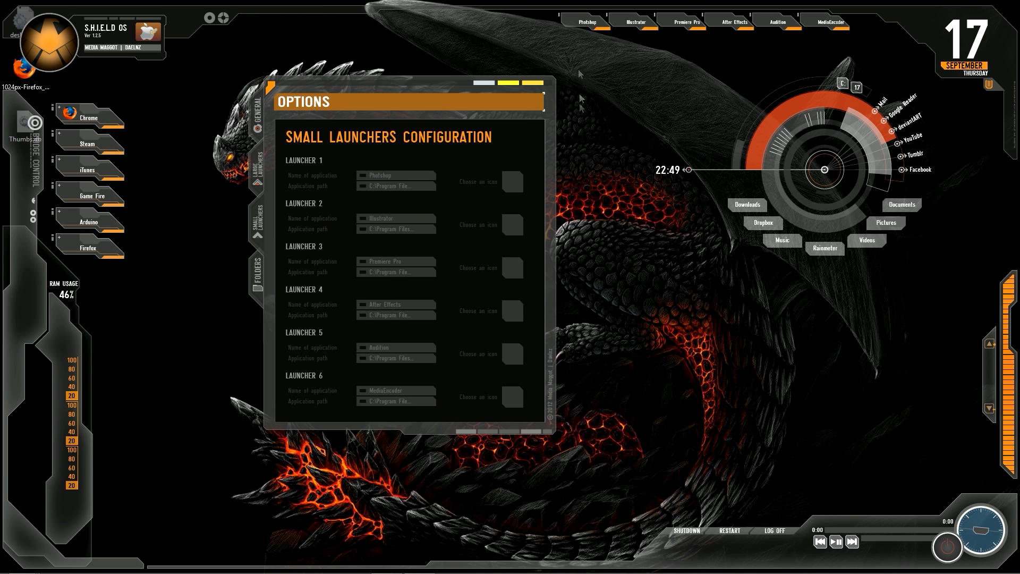
click(380, 177)
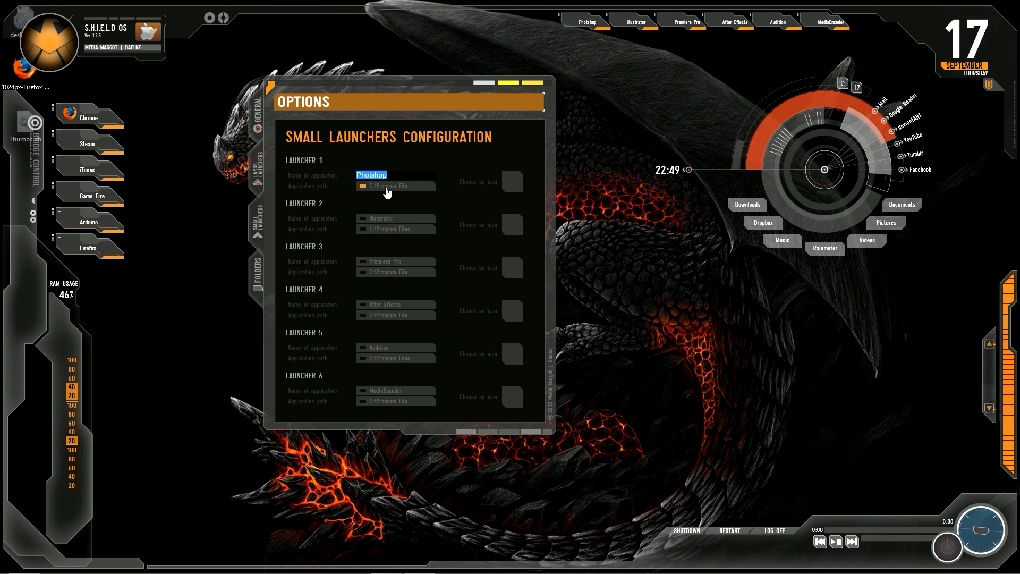
click(386, 187)
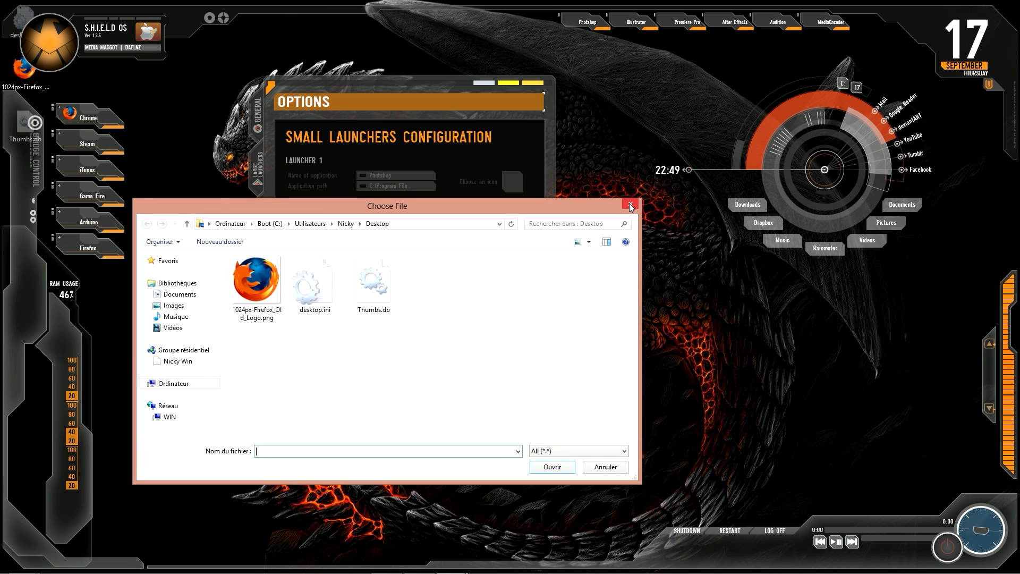
click(630, 205)
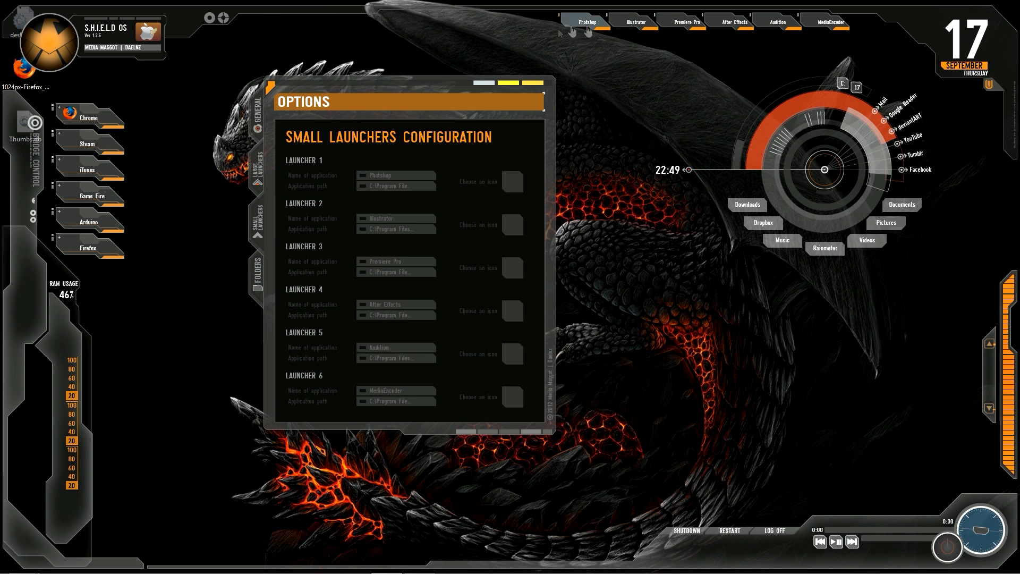
Look through the Skin pc folder and its Icon subfolder in File Explorer, and close the window.
mouse_move(21, 568)
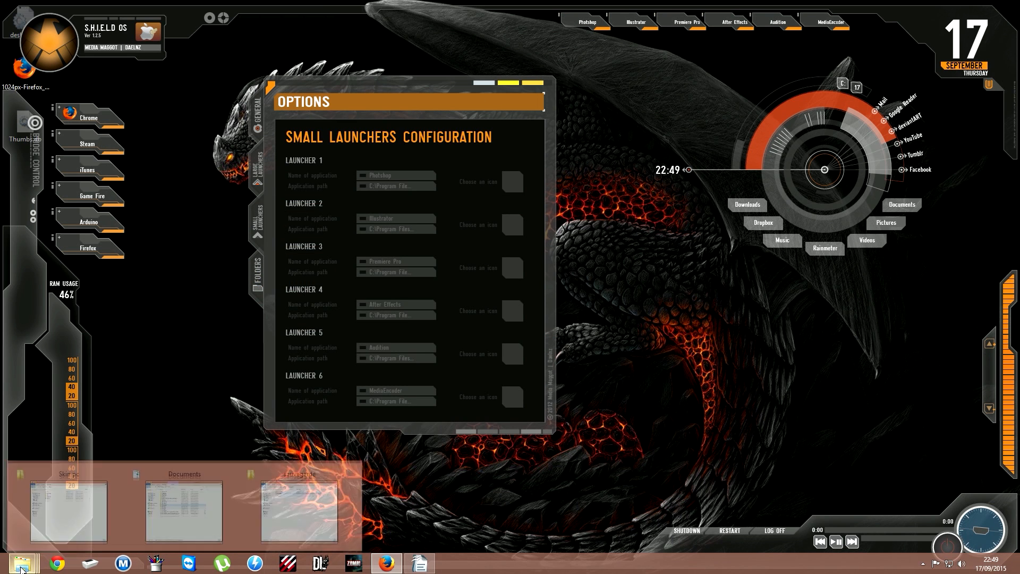
click(89, 505)
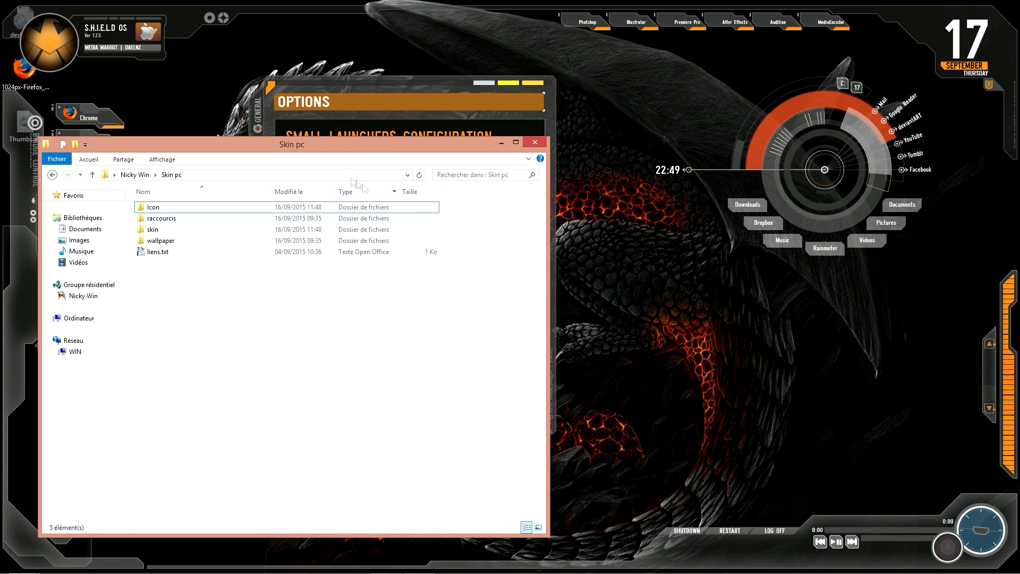
drag(338, 86, 519, 89)
double_click(370, 144)
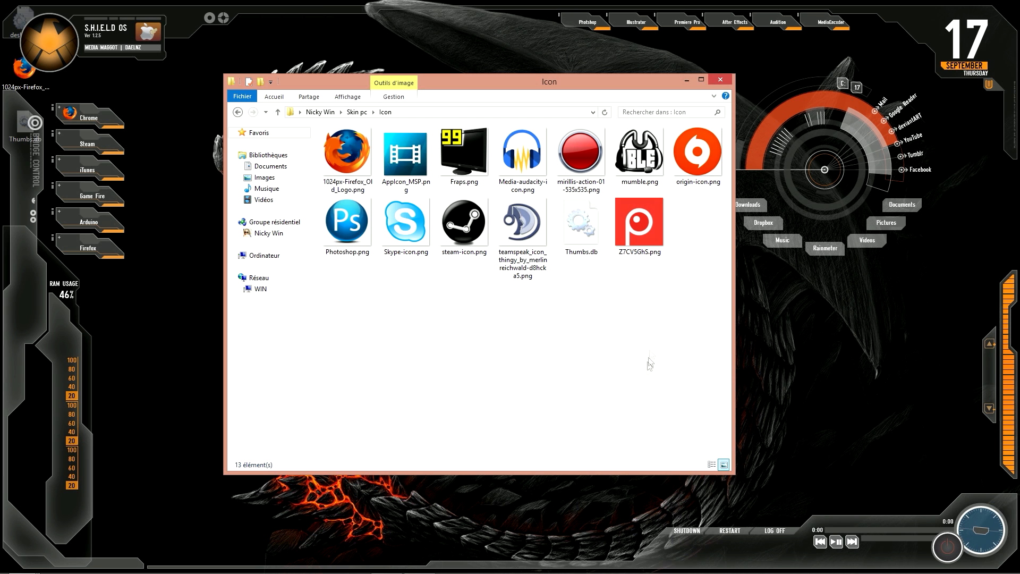
click(357, 112)
click(334, 242)
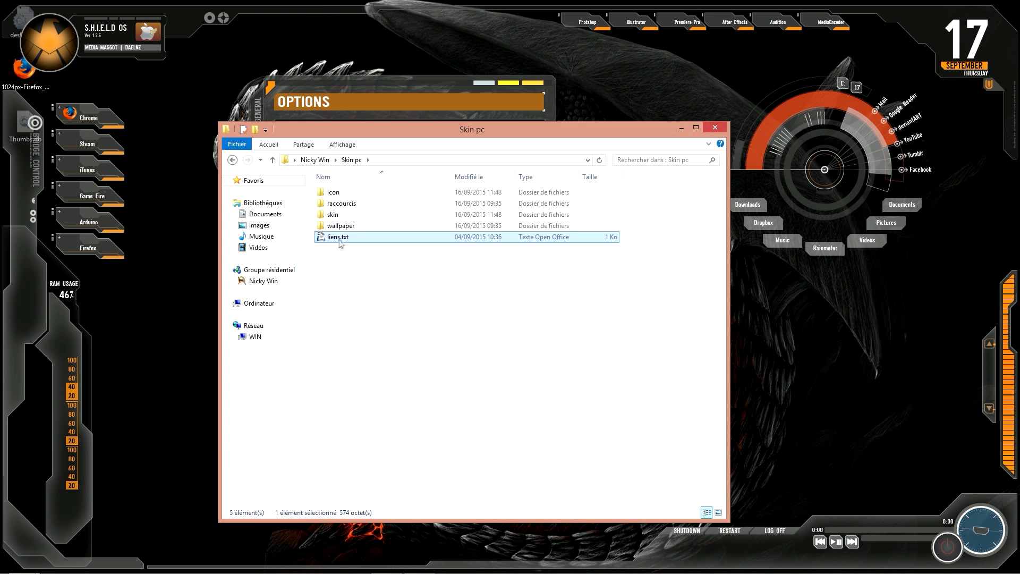
drag(525, 133, 497, 72)
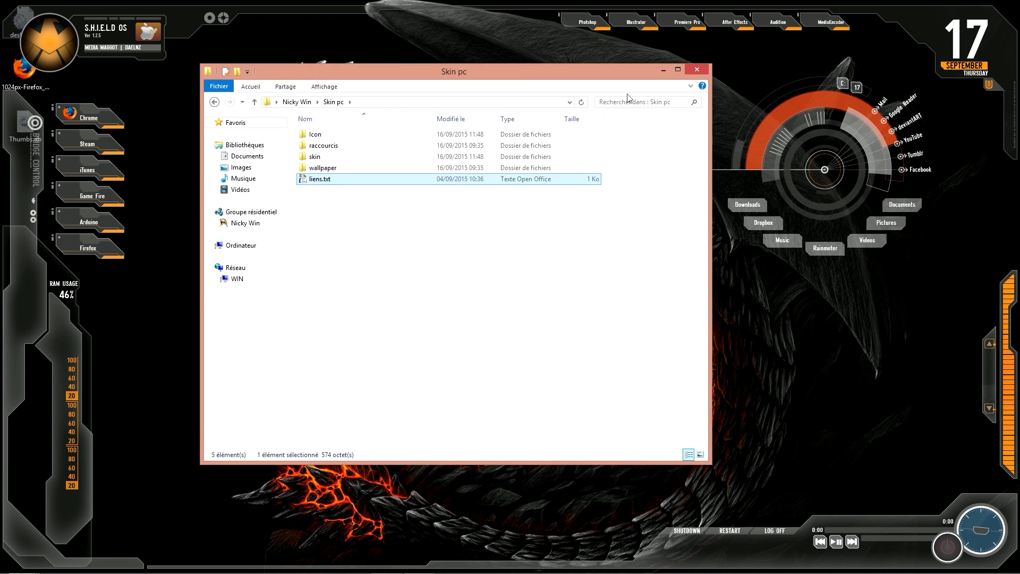
click(697, 72)
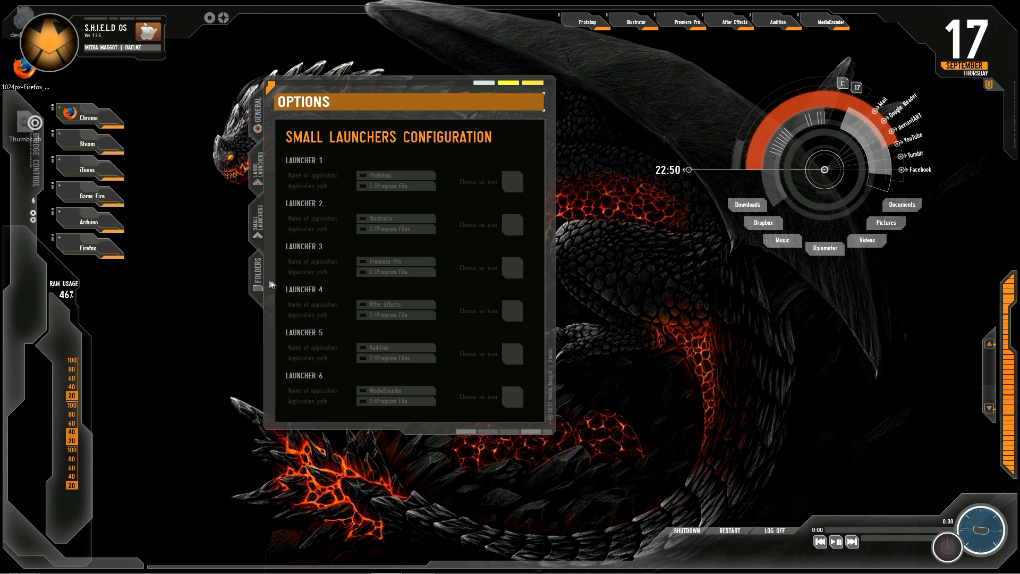
Open the folder shortcuts configuration, browse the folder tree for Folder 1's path, and cancel the selection.
click(257, 284)
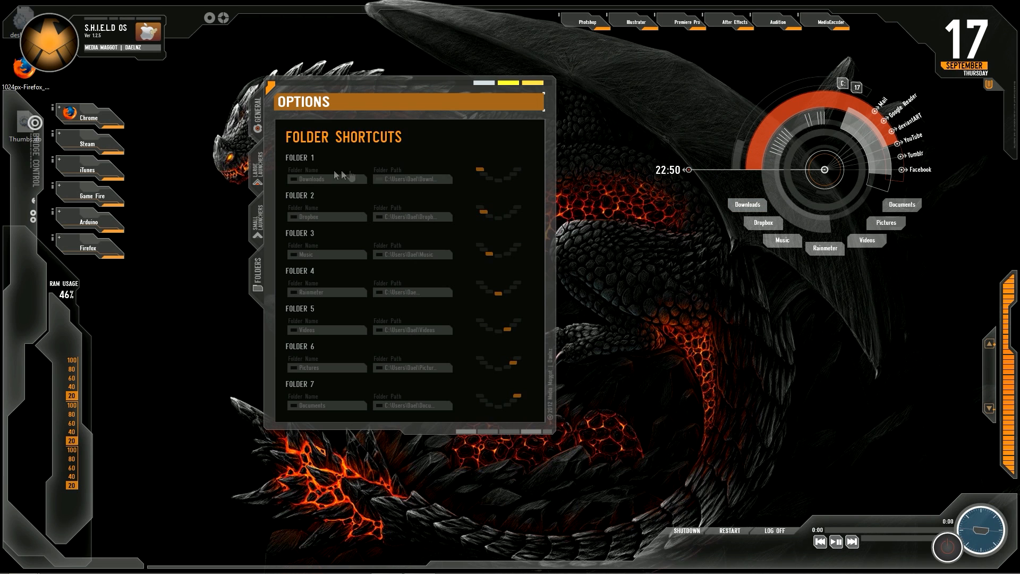
click(416, 179)
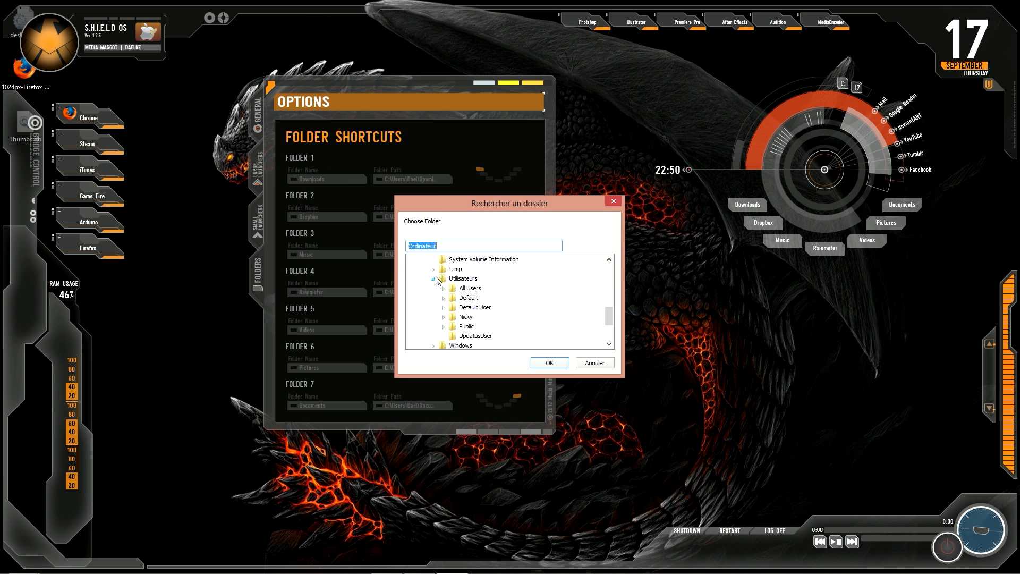
drag(614, 321, 611, 261)
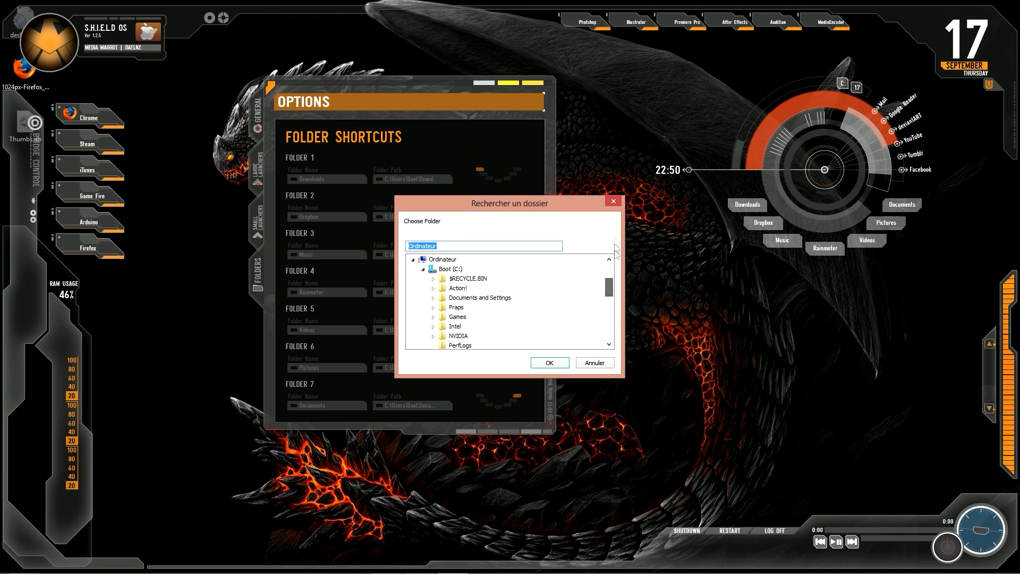
click(613, 200)
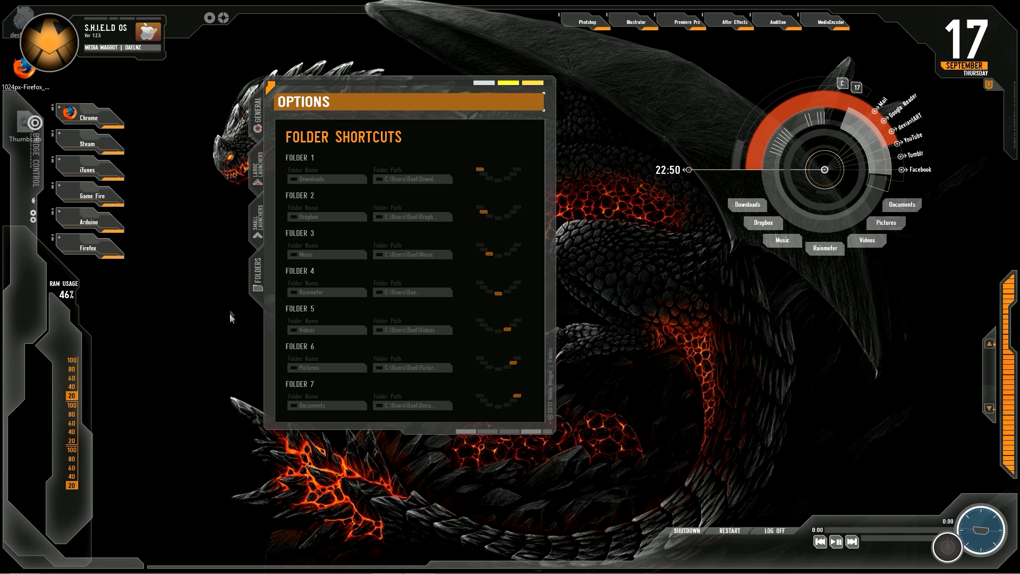
Shift the options skin slightly and unload it from the desktop.
mouse_move(405, 87)
mouse_down()
mouse_move(369, 86)
mouse_move(396, 86)
mouse_up()
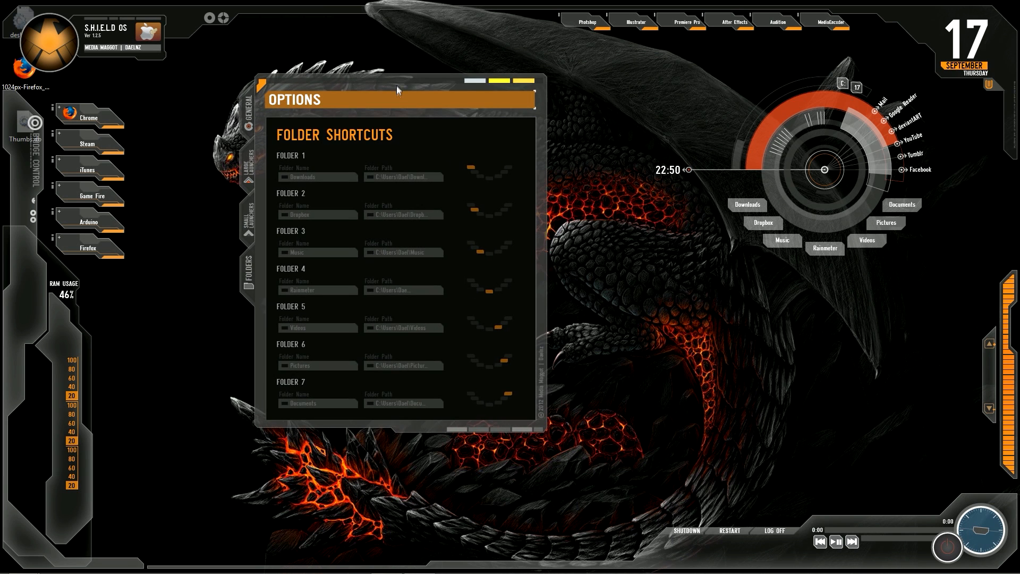
right_click(419, 427)
click(466, 549)
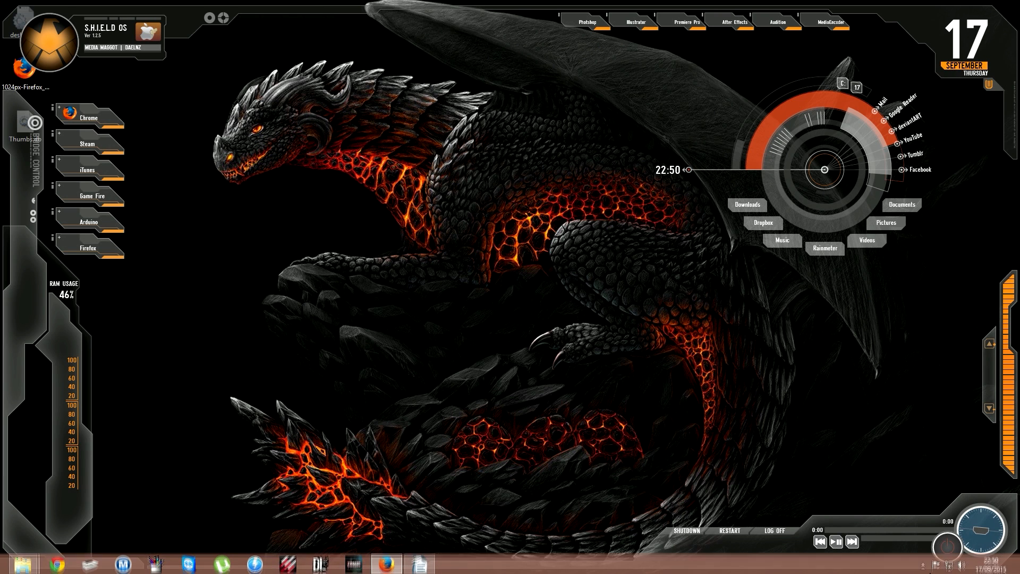
Load Options.ini from the Avengers skins in the Rainmeter manager, and close the manager.
click(923, 563)
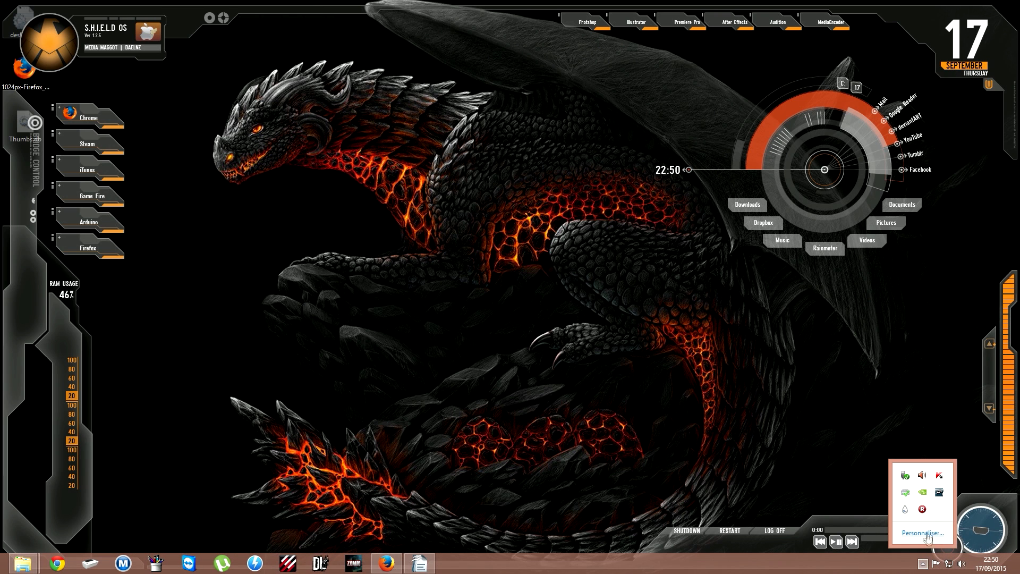
click(905, 509)
drag(566, 216, 447, 105)
double_click(265, 153)
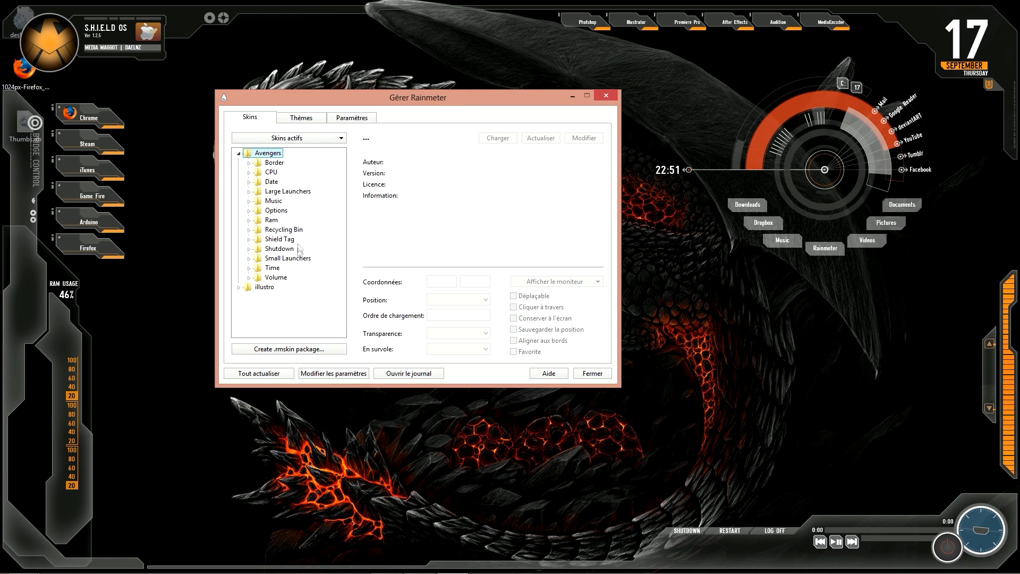
click(274, 210)
click(249, 211)
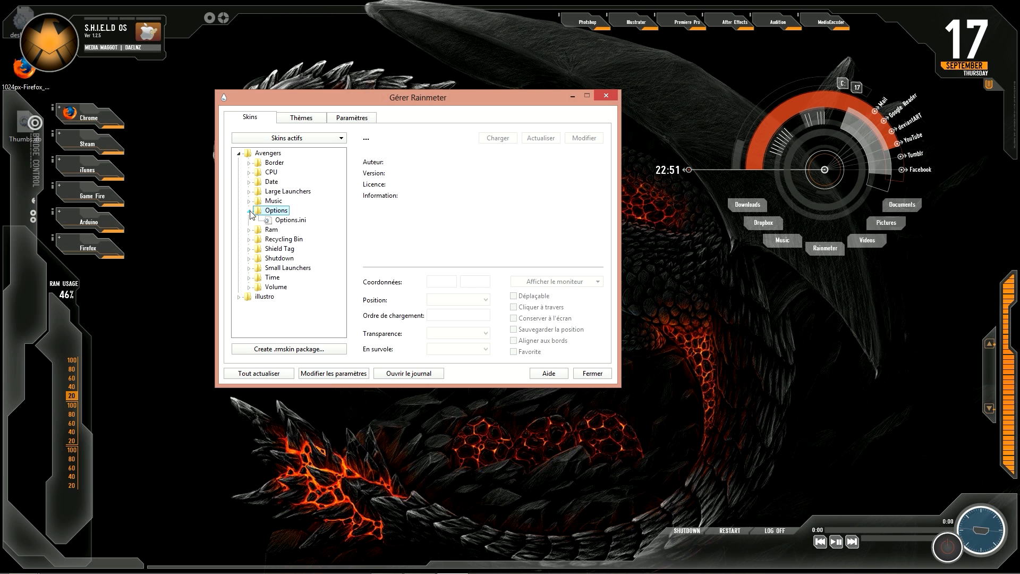
click(291, 221)
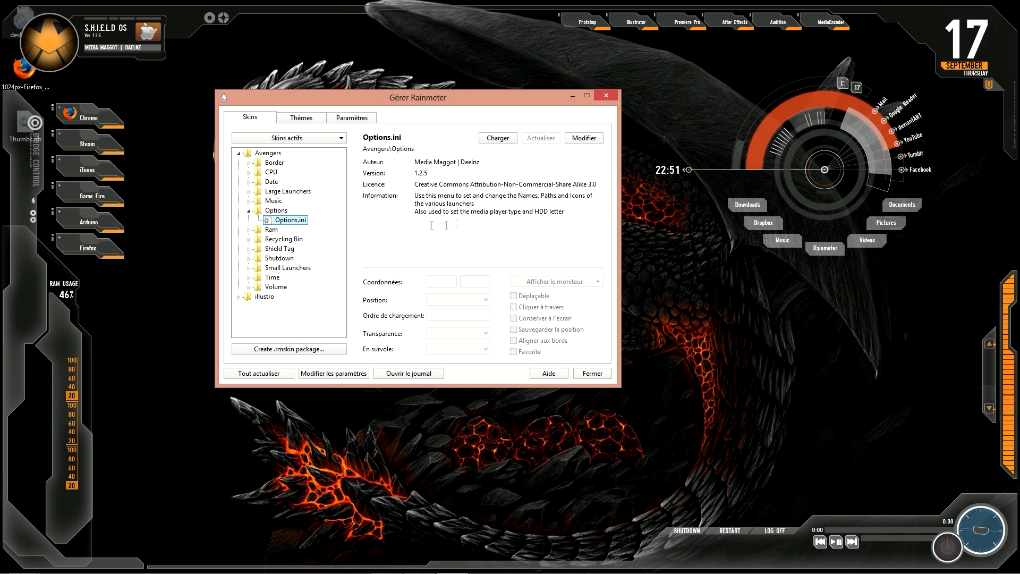
click(497, 138)
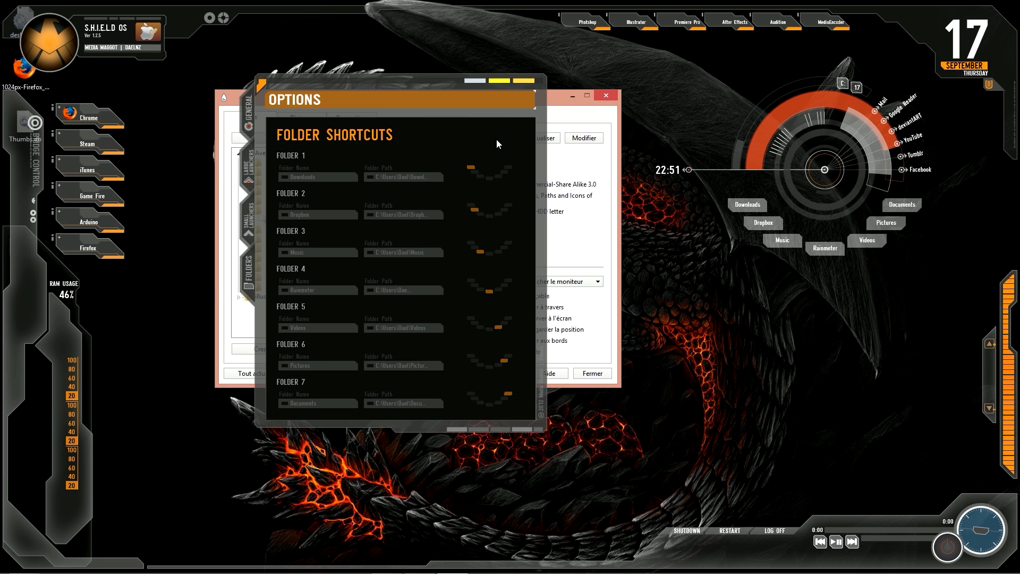
click(596, 100)
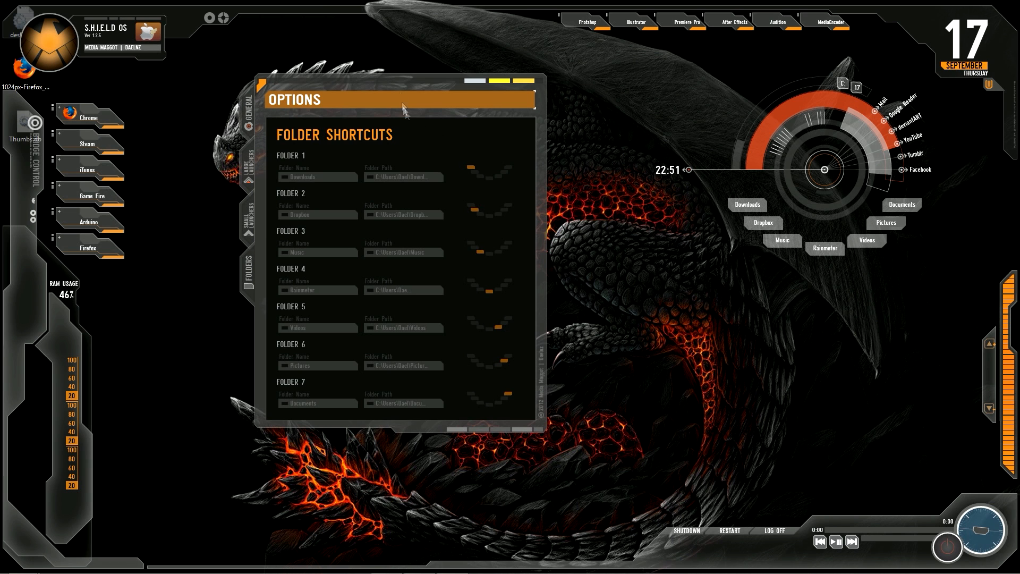
Unload the options skin and load Avengers Options.ini again directly from Rainmeter's notification-area entry, without opening the manager.
right_click(418, 428)
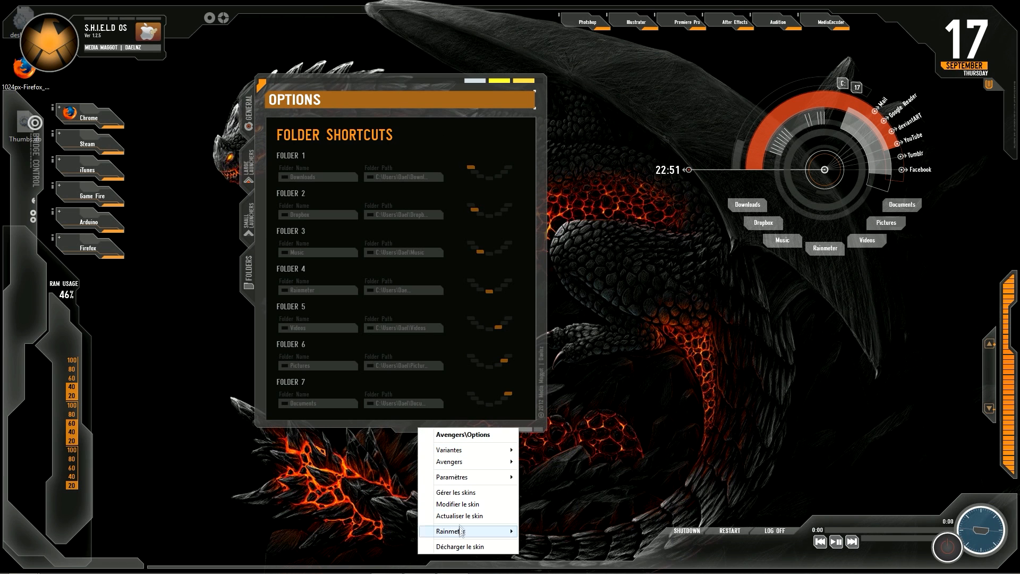
click(458, 546)
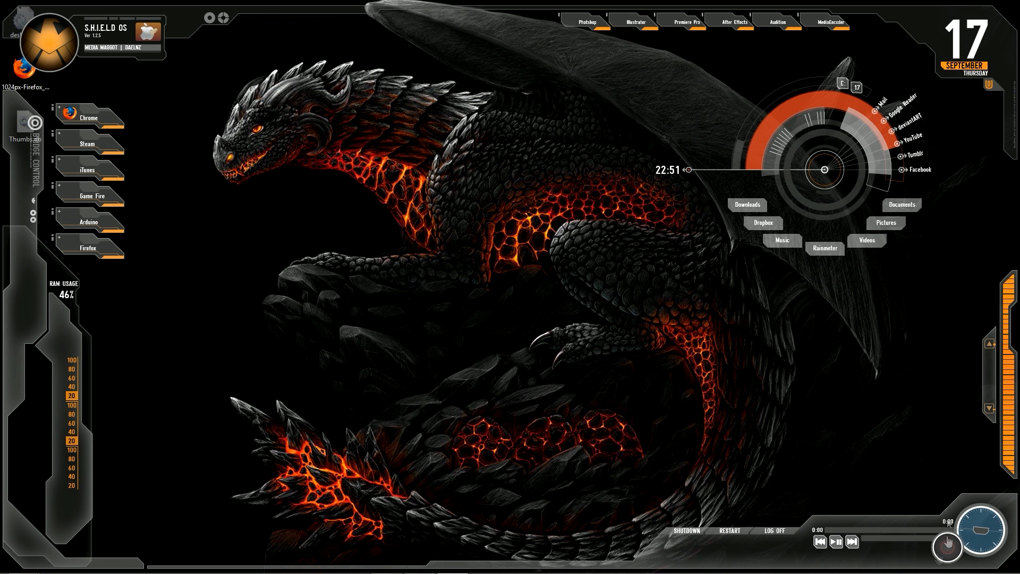
mouse_move(702, 573)
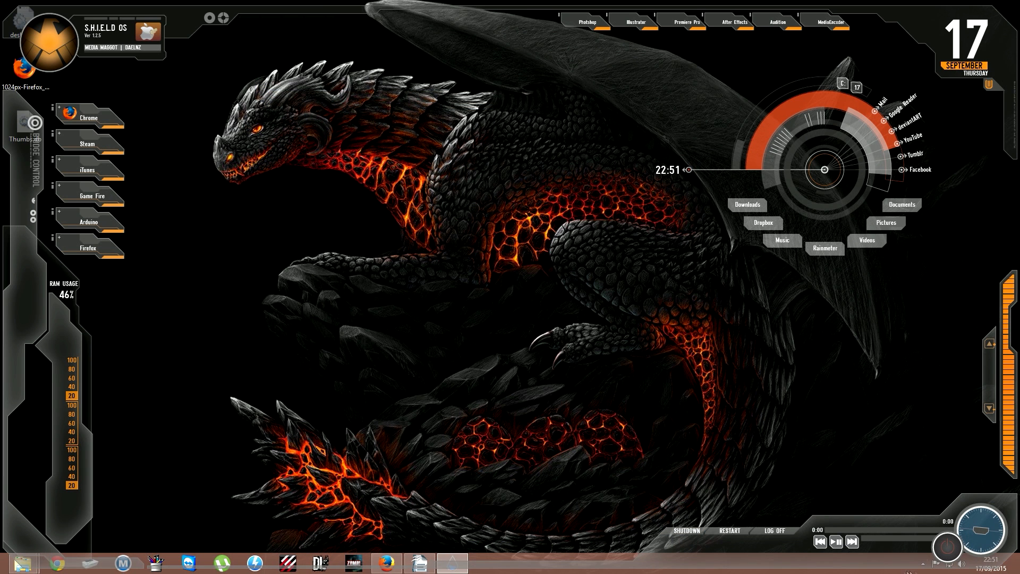
click(923, 563)
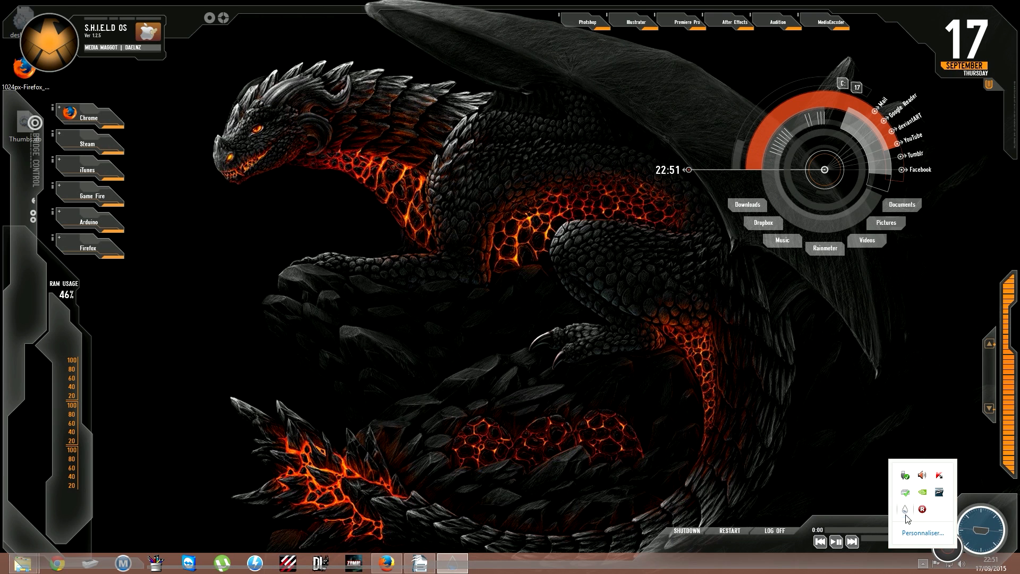
right_click(906, 511)
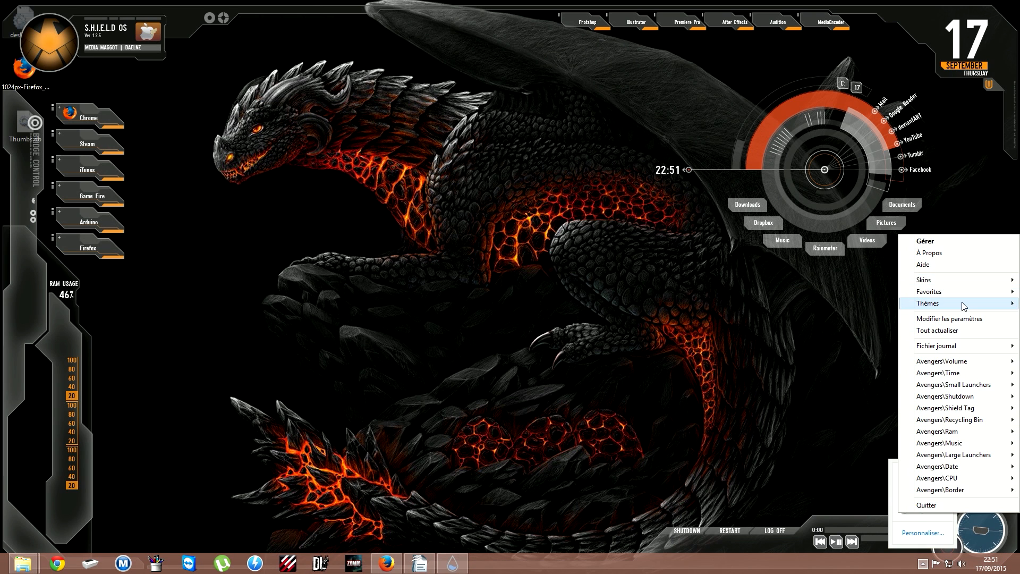
mouse_move(964, 280)
mouse_move(823, 307)
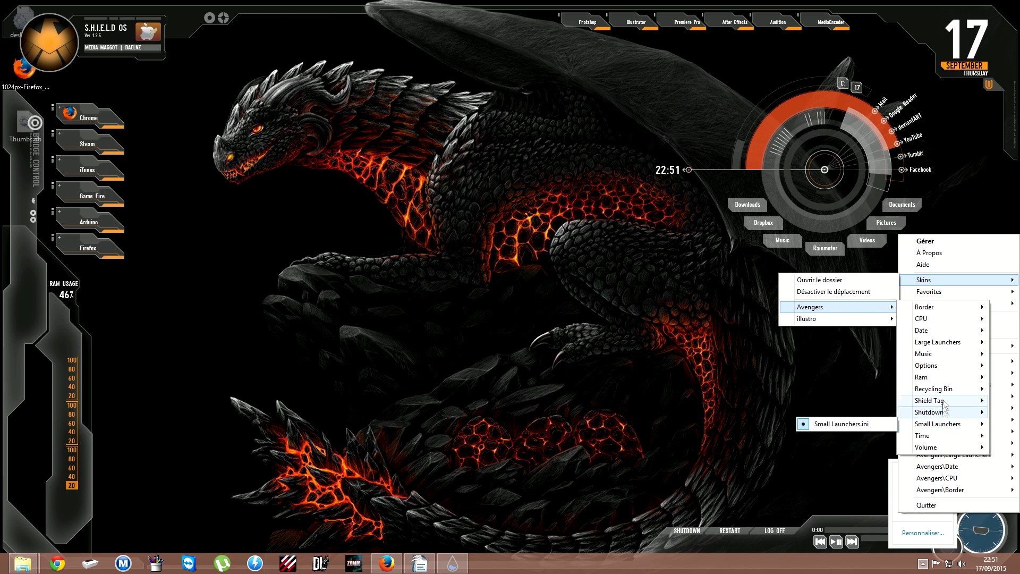
mouse_move(942, 370)
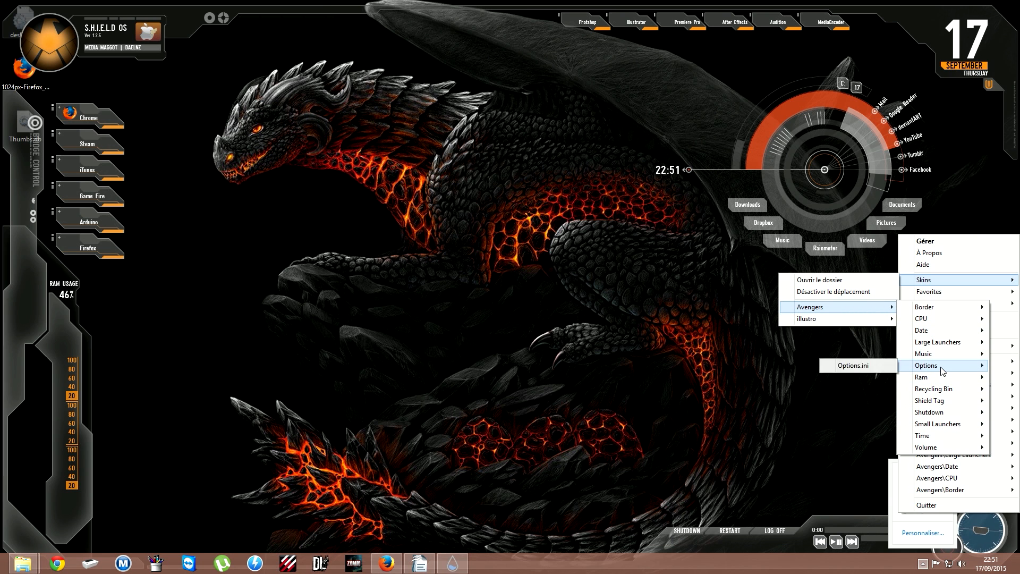
click(853, 366)
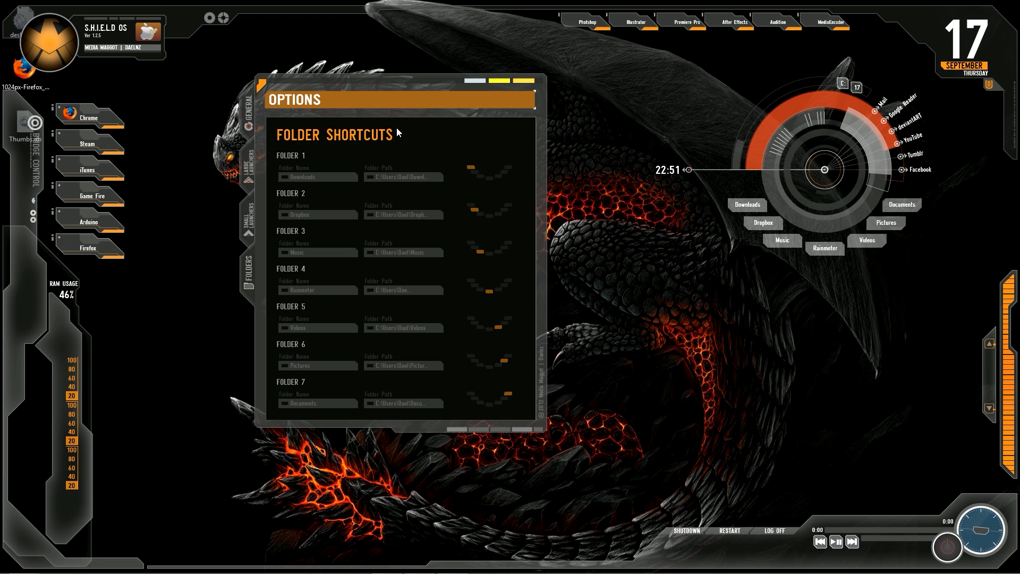
Display the general and website launcher settings, and unload the options skin.
click(253, 126)
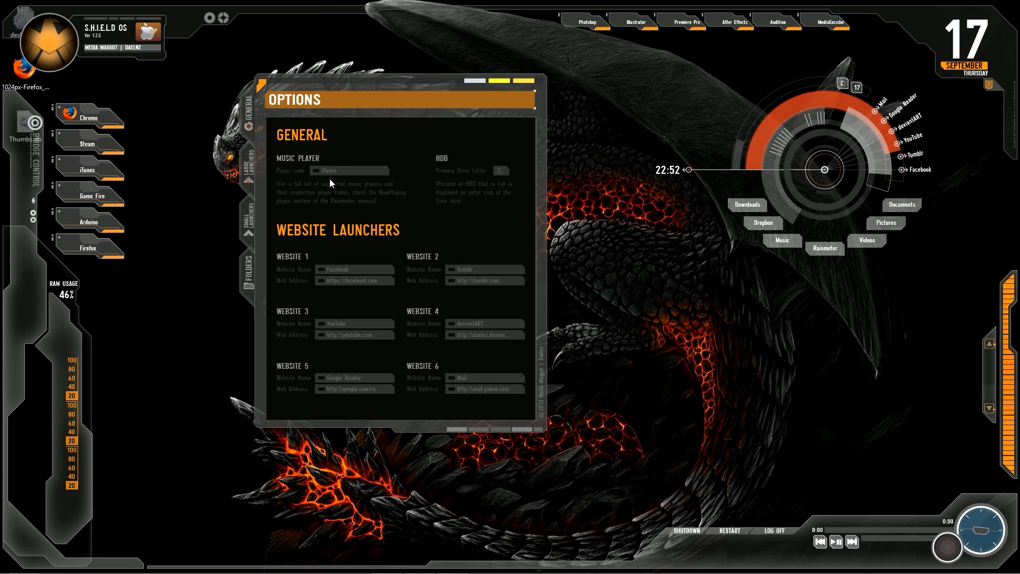
right_click(427, 424)
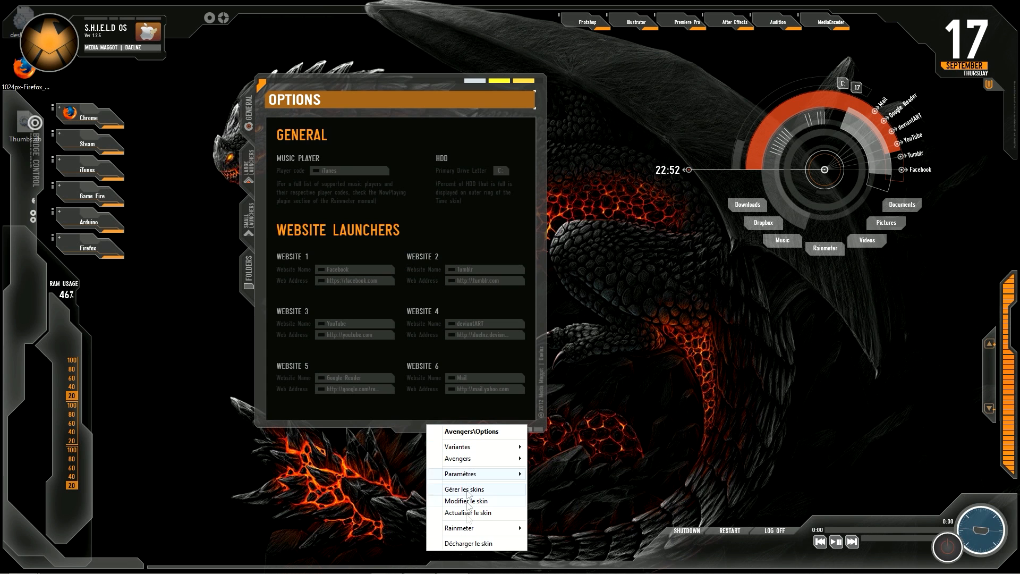
click(466, 543)
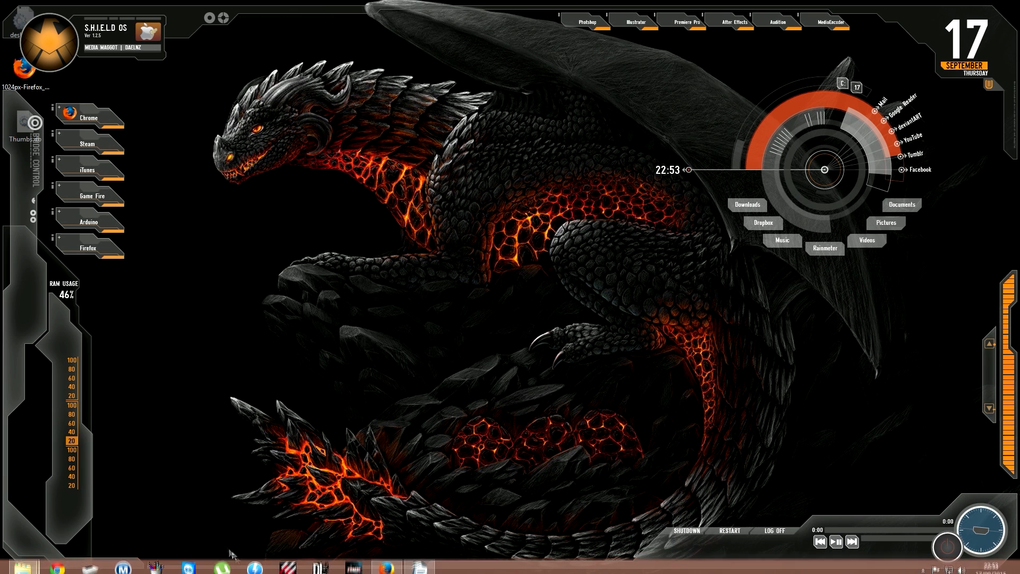
Bring up the Documents library in File Explorer, look inside its Rainmeter folder, and return to Documents.
mouse_move(22, 563)
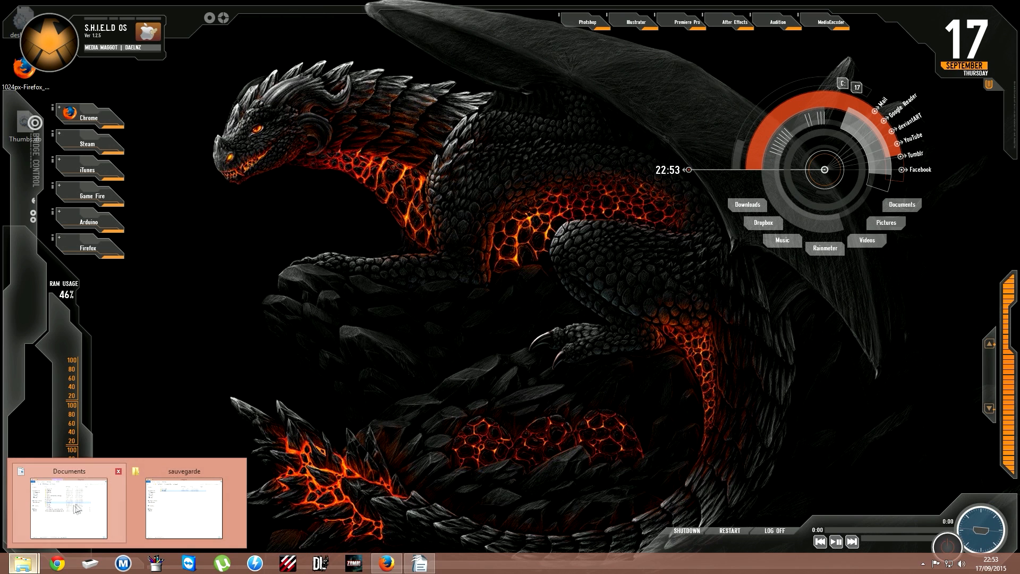
click(69, 507)
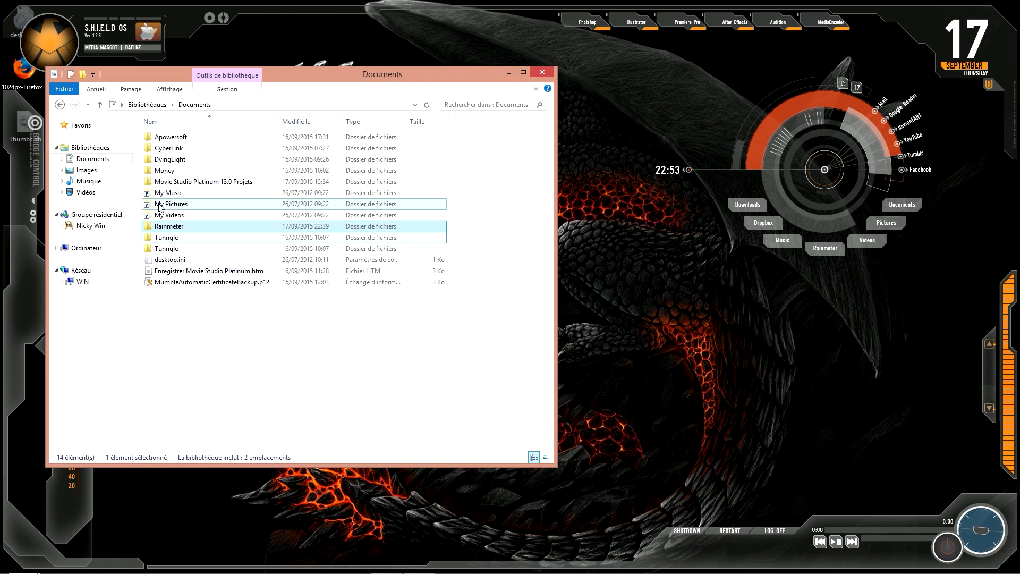
click(98, 160)
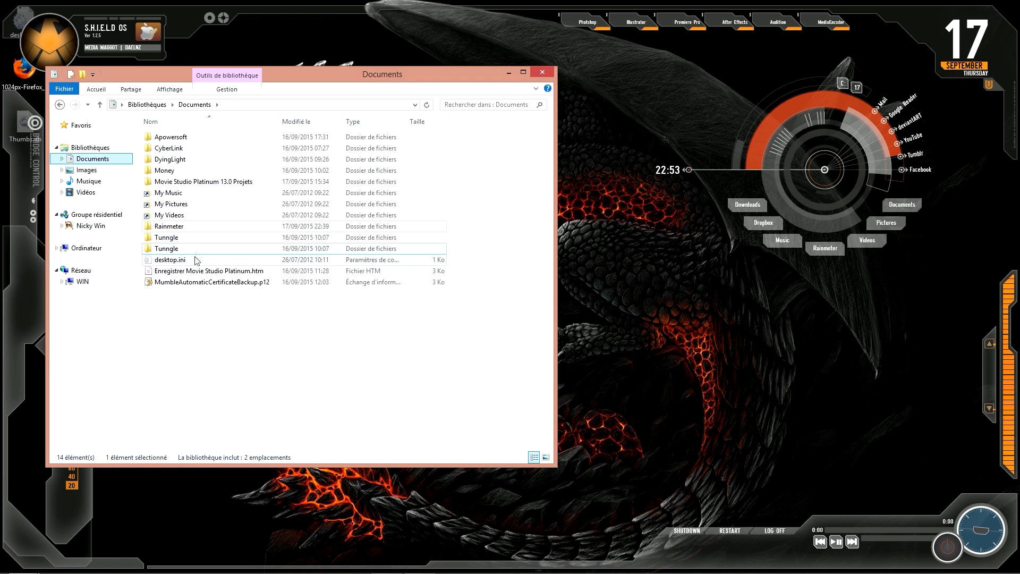
click(188, 228)
double_click(190, 228)
click(60, 104)
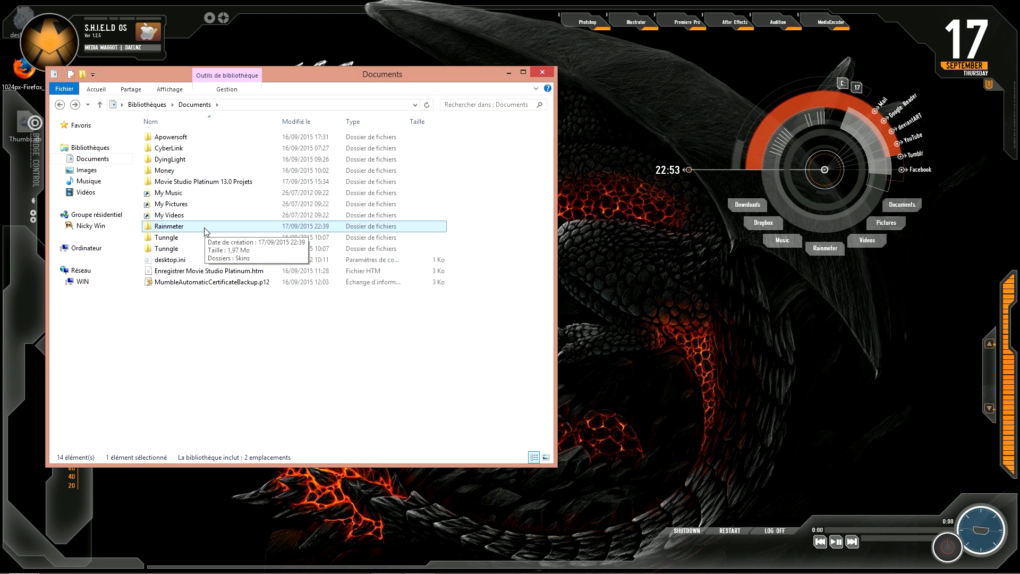
Arrange the Documents window and the sauvegarde backup folder window side by side.
drag(314, 83, 447, 107)
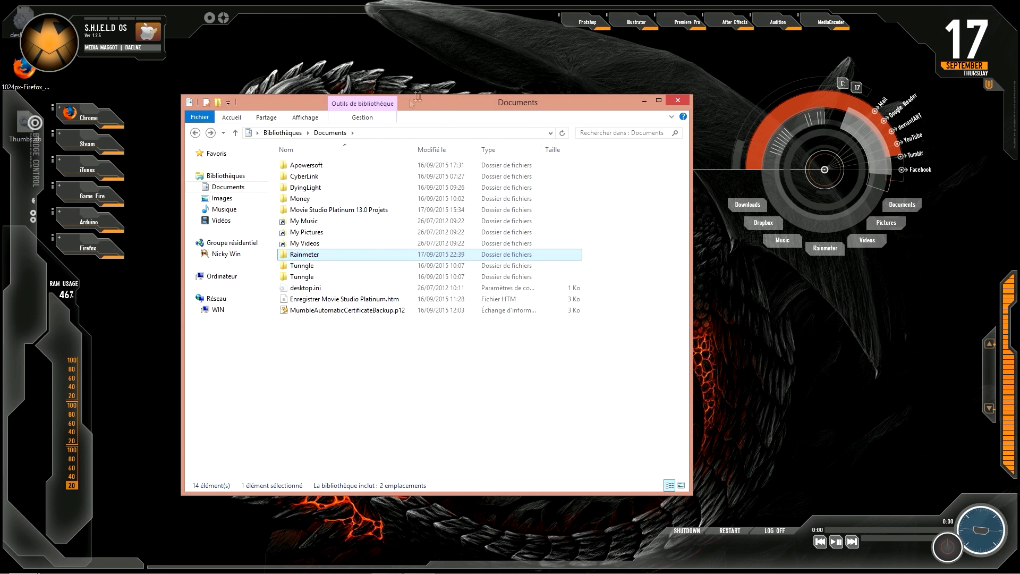
drag(454, 106, 326, 107)
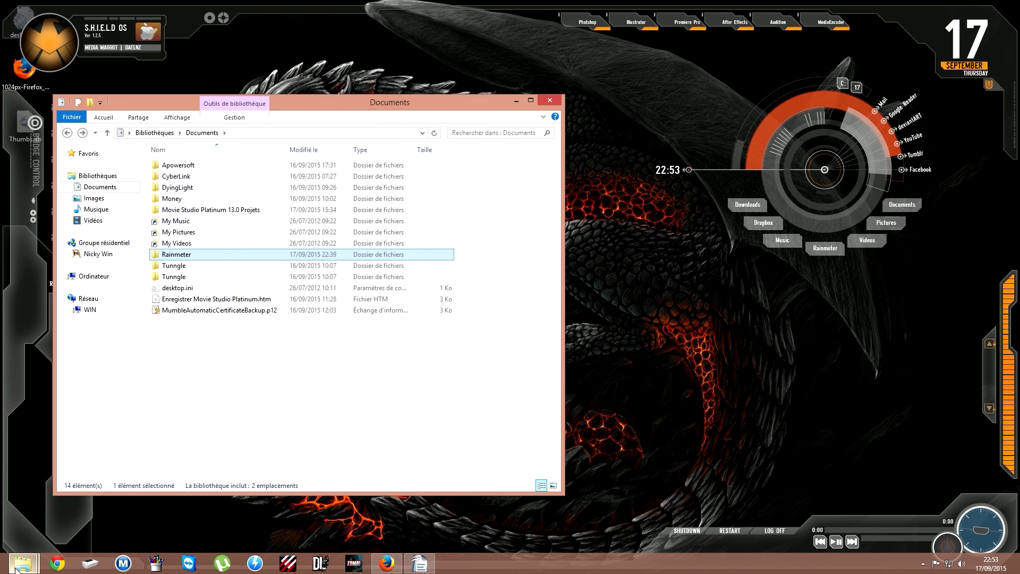
click(22, 562)
click(190, 513)
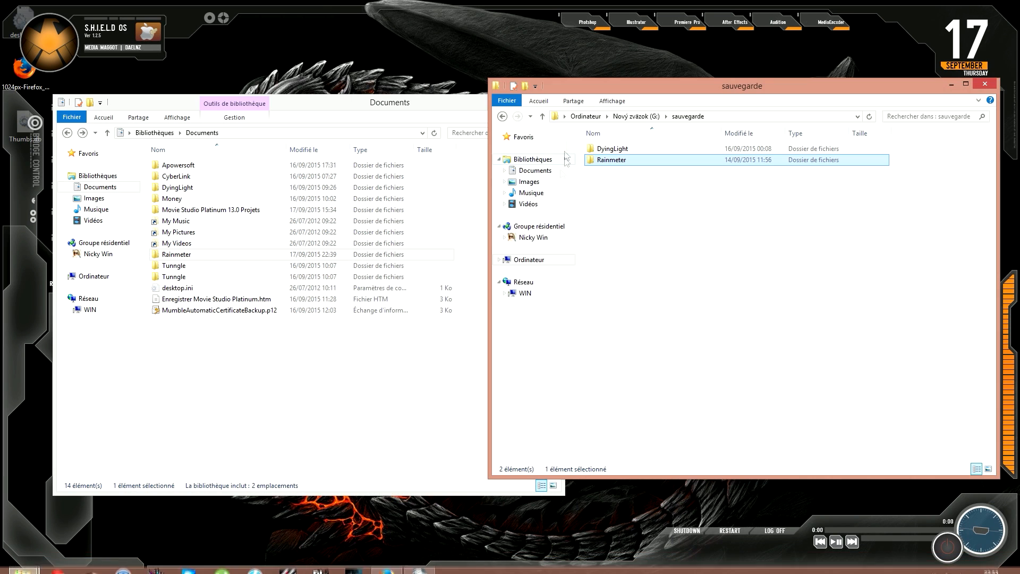
drag(680, 91, 690, 52)
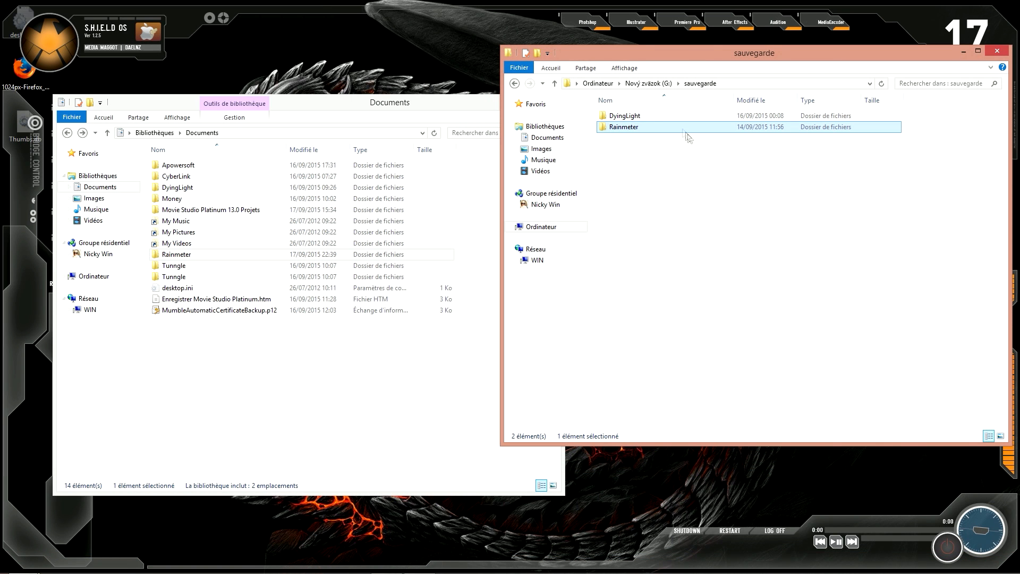
Copy the Rainmeter folder from sauvegarde into Documents, replacing the identically named files and skipping gligoth.TTF, and close the Documents window.
drag(654, 133, 346, 377)
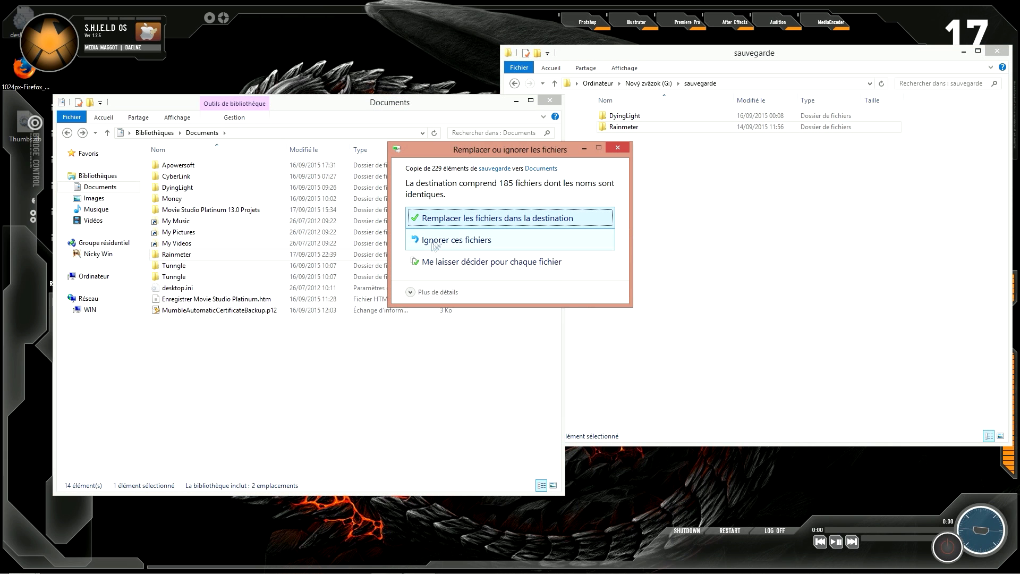
click(464, 221)
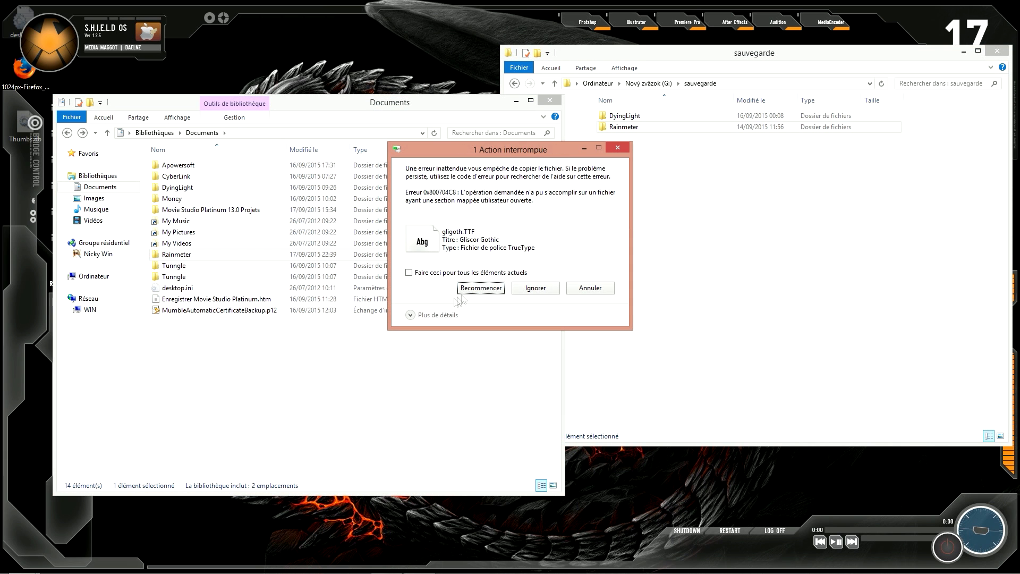
click(526, 292)
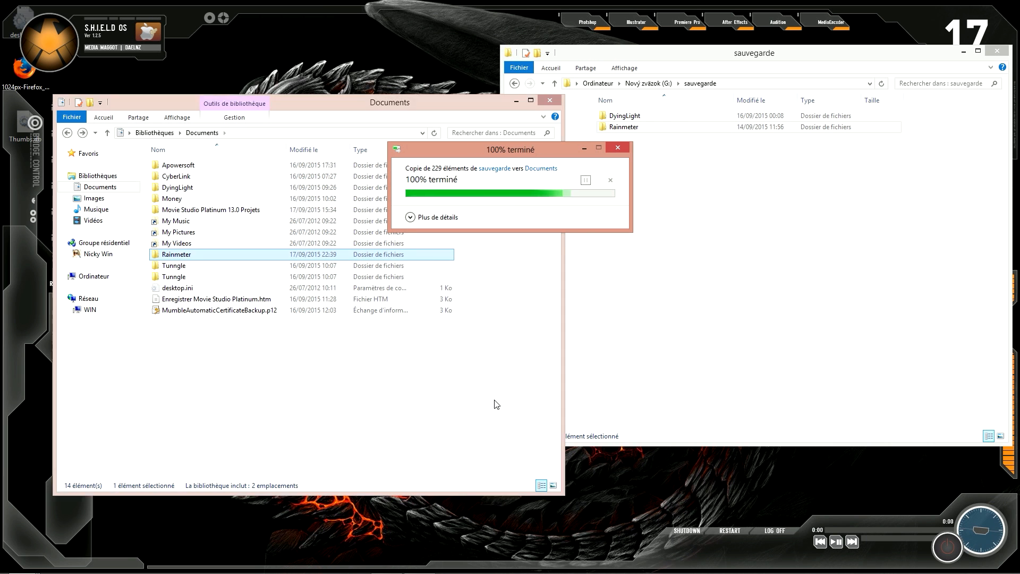
click(553, 101)
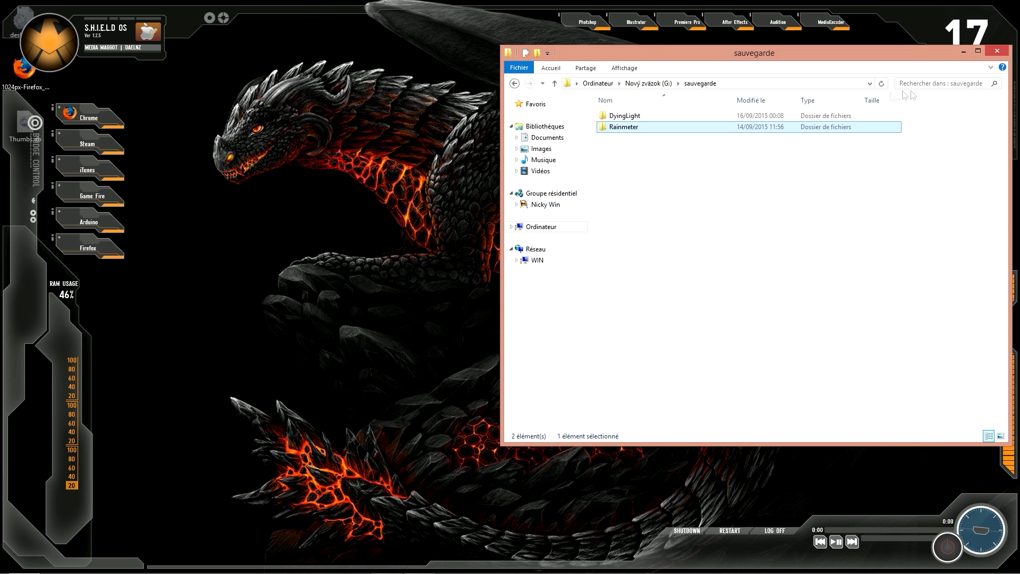
Close the sauvegarde folder window and refresh all skins through the Rainmeter management window, closing it when done.
click(997, 51)
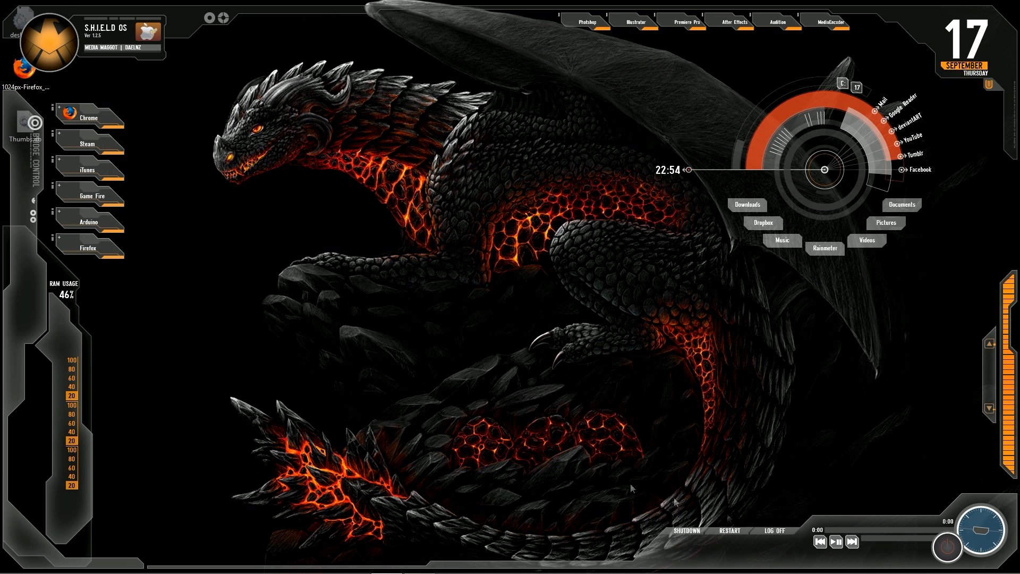
mouse_move(386, 570)
click(923, 563)
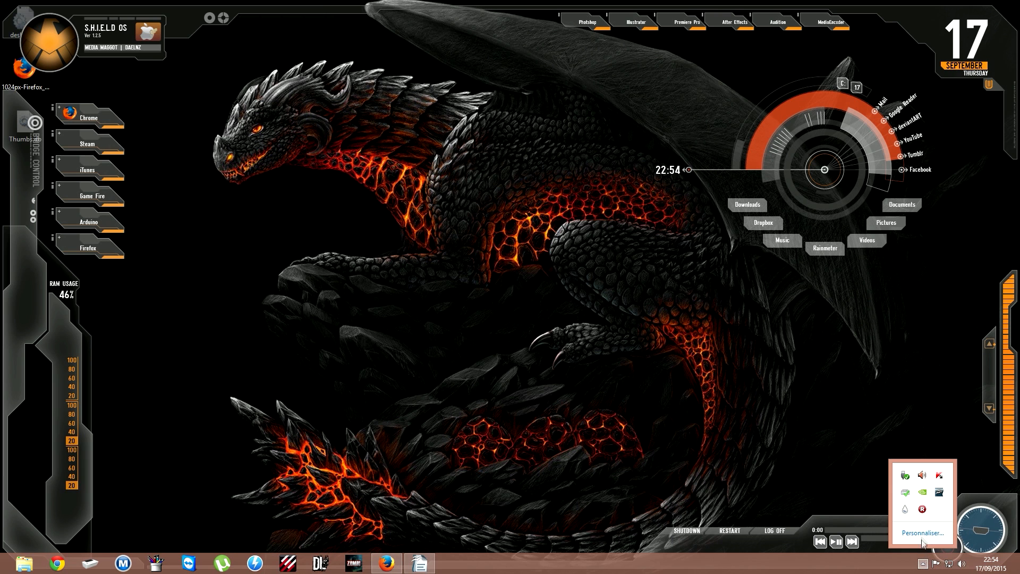
click(905, 509)
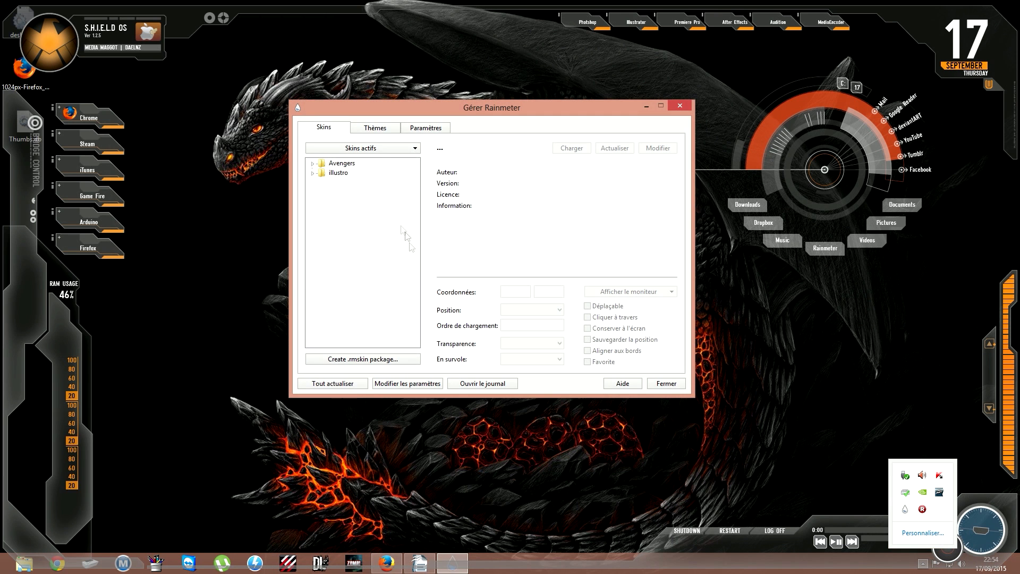
click(425, 128)
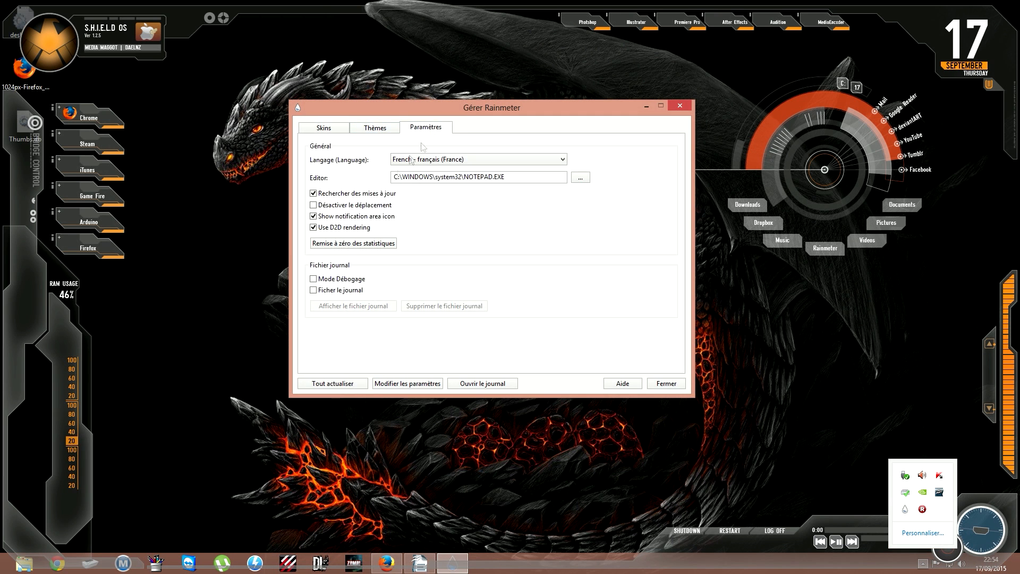
click(325, 383)
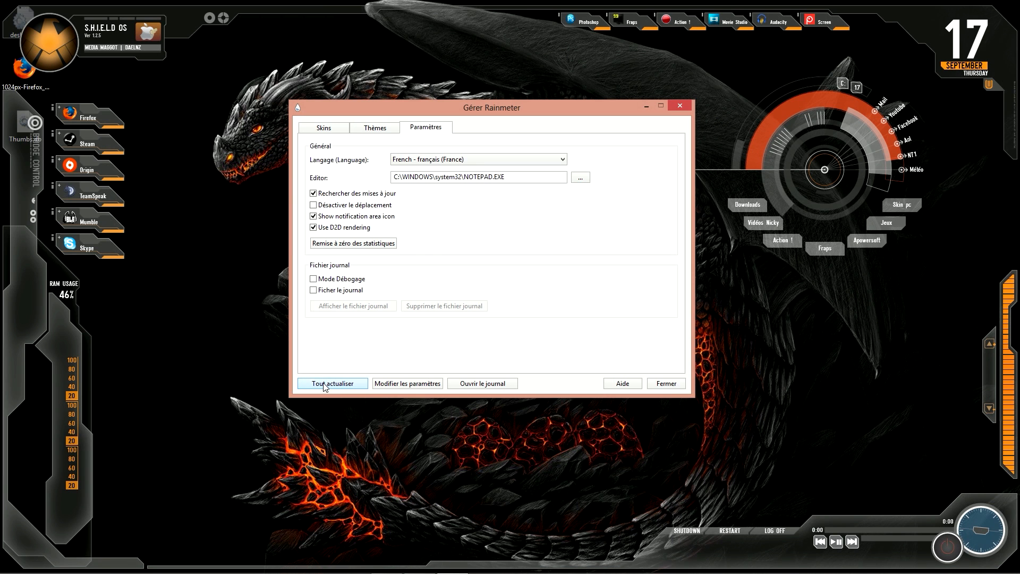
click(677, 385)
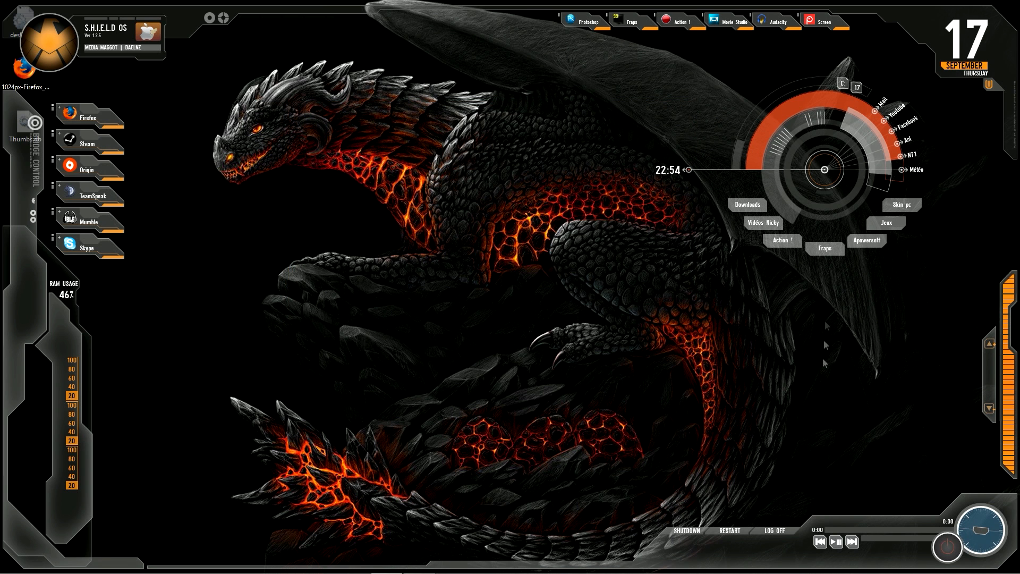